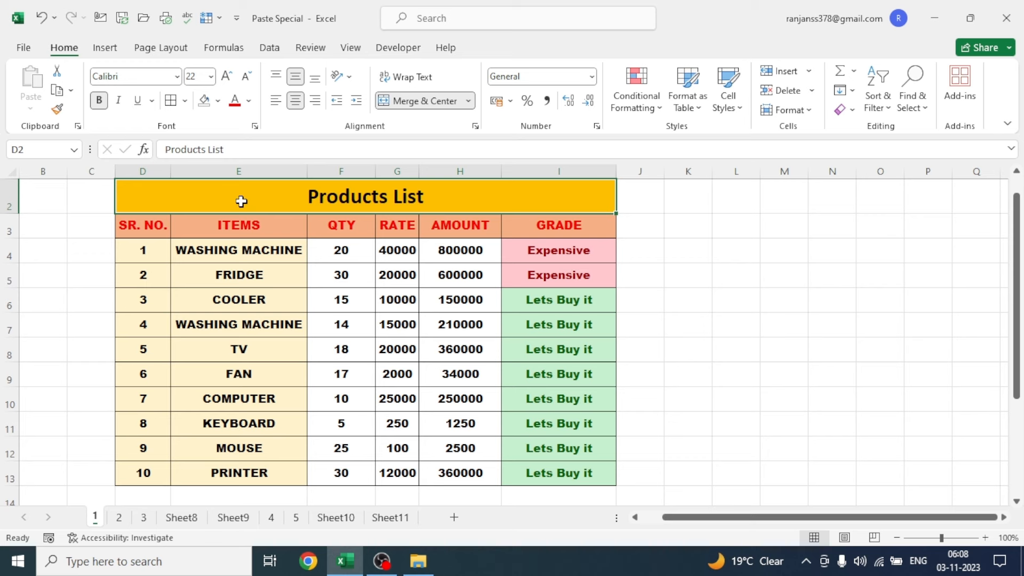
Move the Products List title from D2 to M2 by cutting and pasting, and undo the move.
{"action": "key", "text": "ctrl+x"}
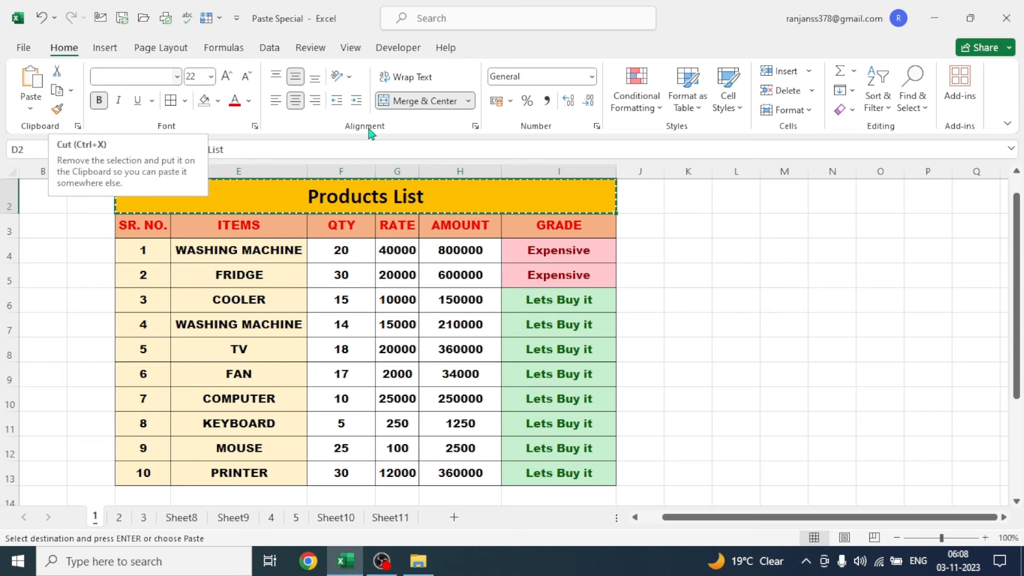
{"action": "left_click", "coordinate": [773, 201]}
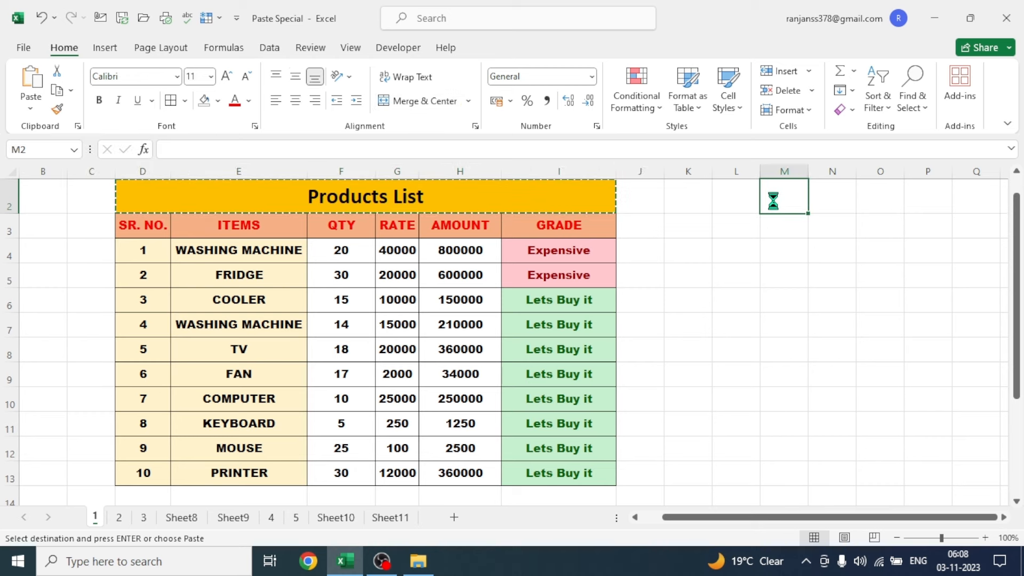
{"action": "key", "text": "ctrl+v"}
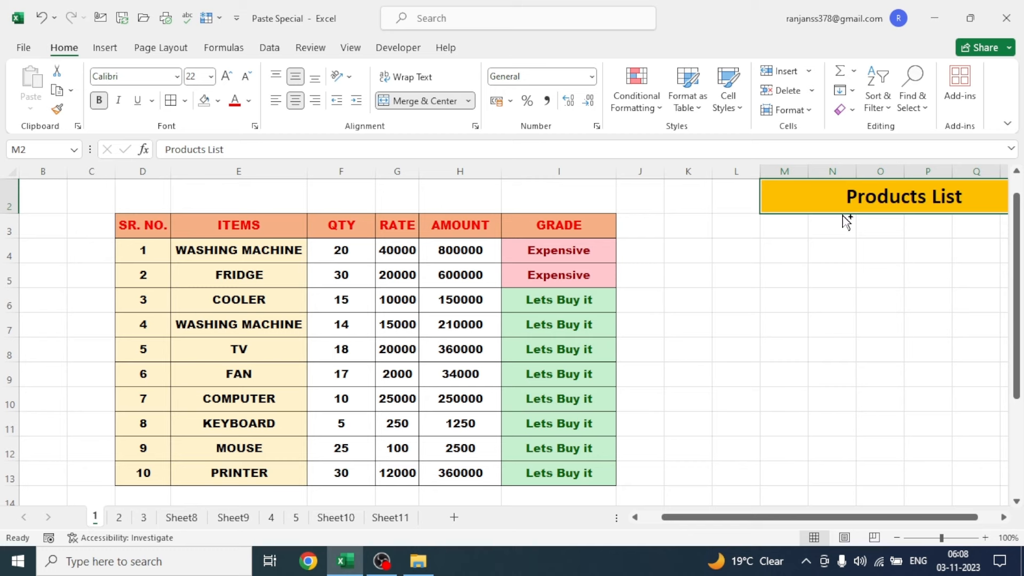
{"action": "key", "text": "ctrl+z"}
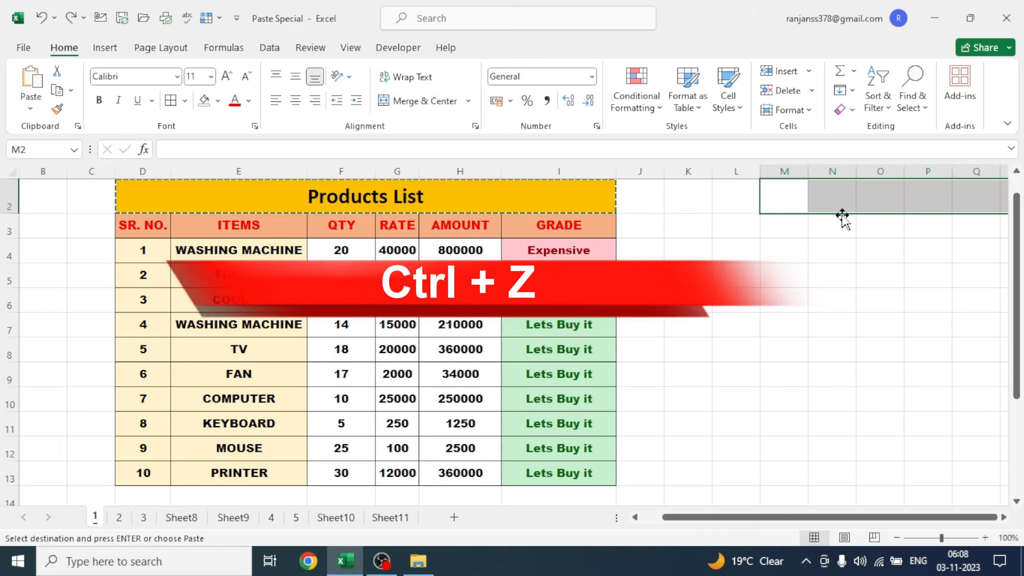
{"action": "key", "text": "Escape"}
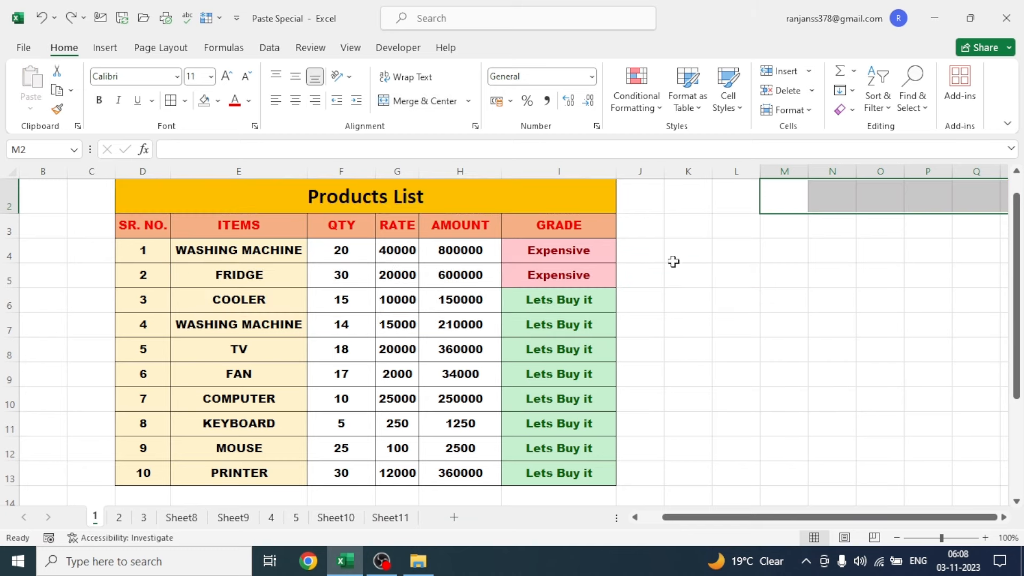
Copy the Products List title from D2 and paste the duplicate at M2.
{"action": "left_click", "coordinate": [296, 205]}
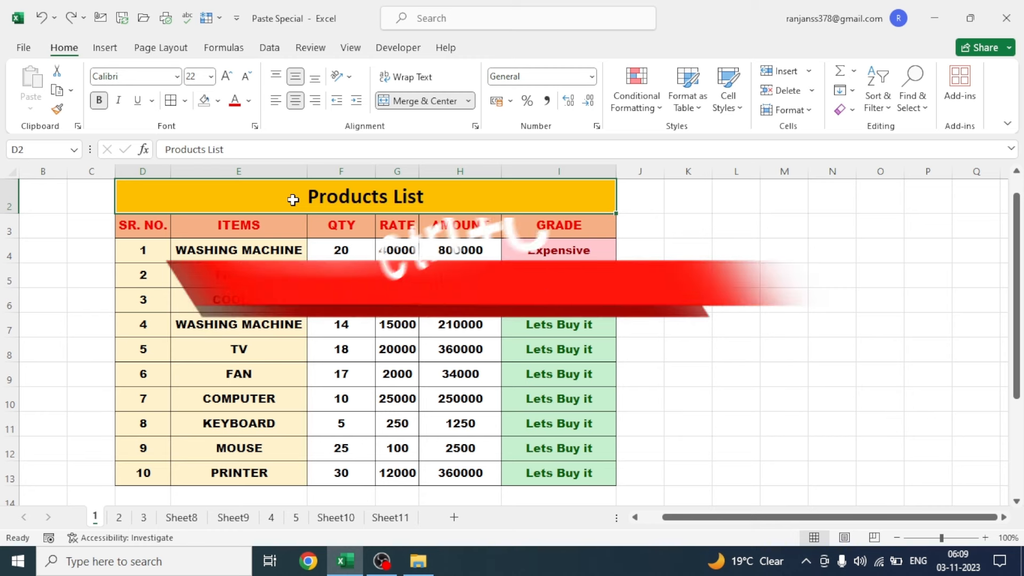
{"action": "key", "text": "ctrl+c"}
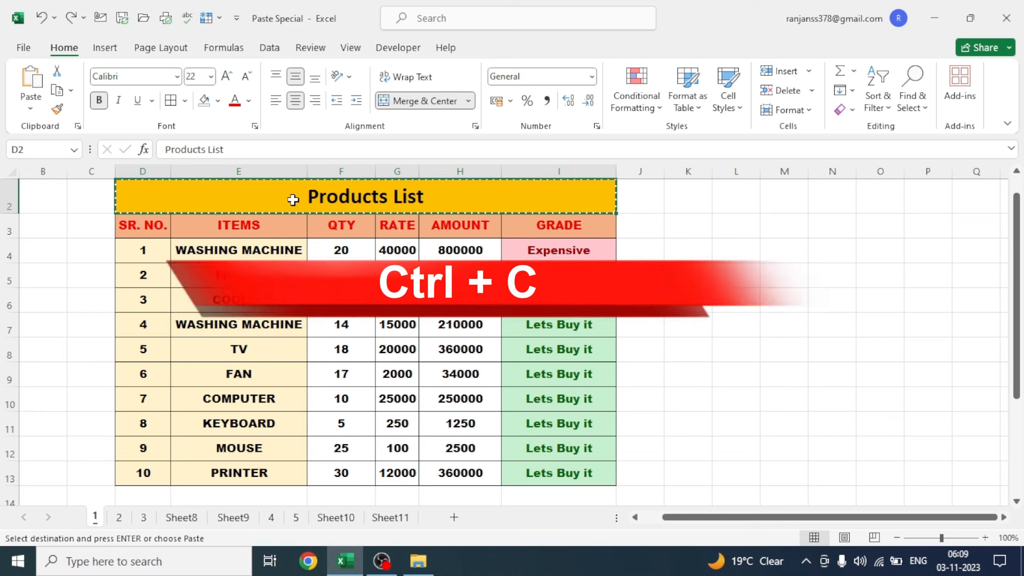
{"action": "left_click", "coordinate": [774, 199]}
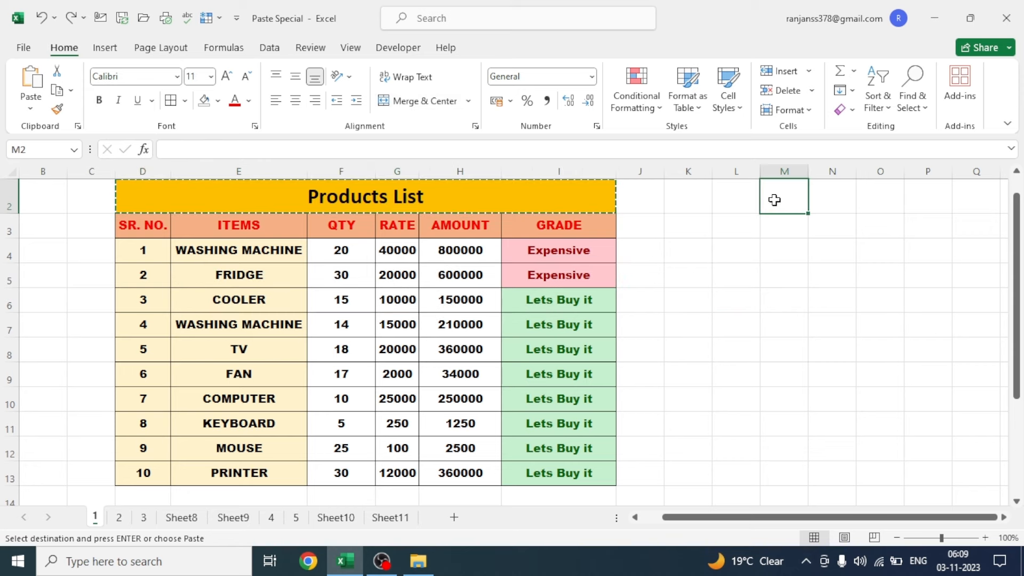
{"action": "key", "text": "ctrl+v"}
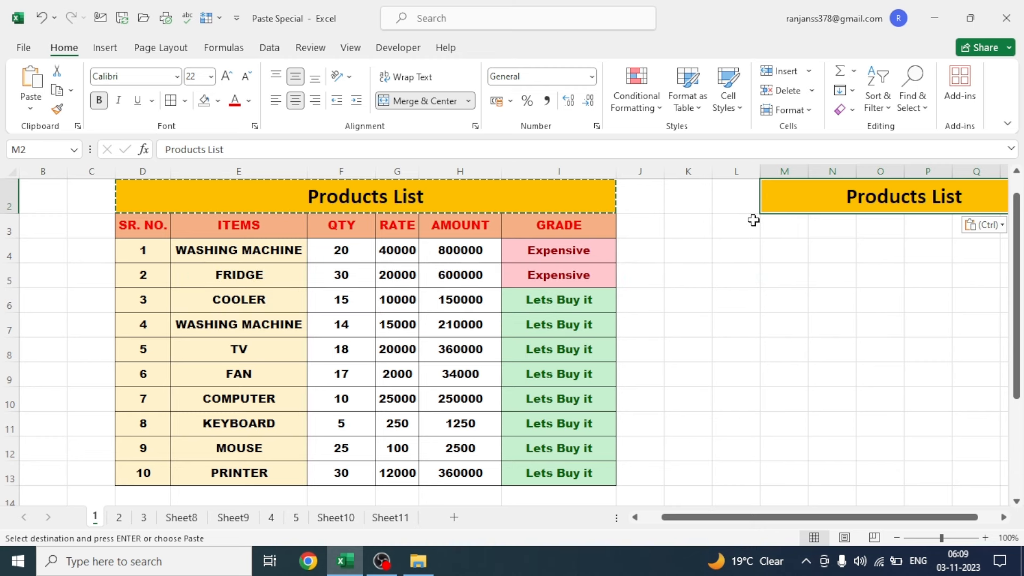
{"action": "key", "text": "Escape"}
{"action": "key", "text": "Escape"}
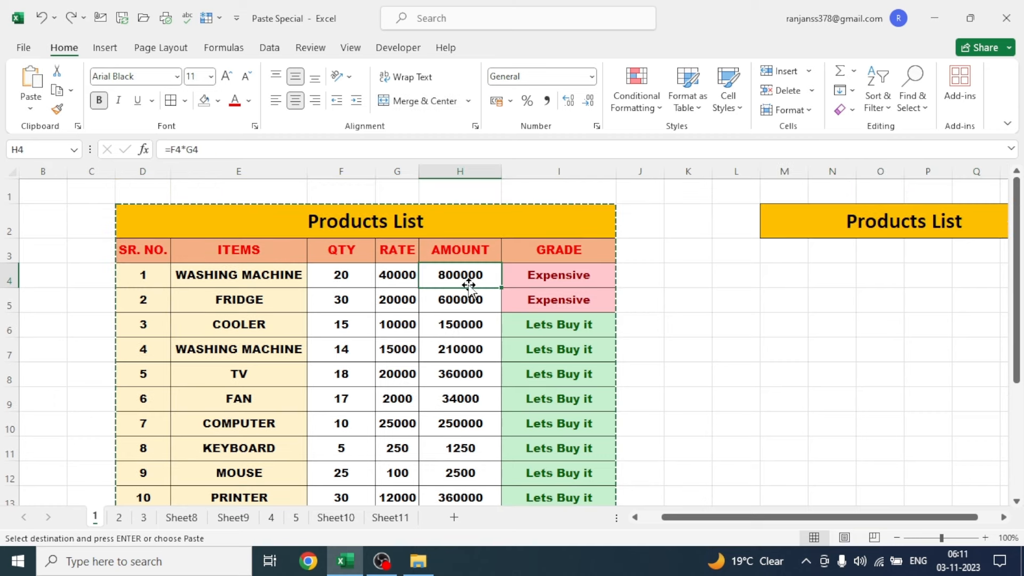
{"action": "left_click", "coordinate": [119, 519]}
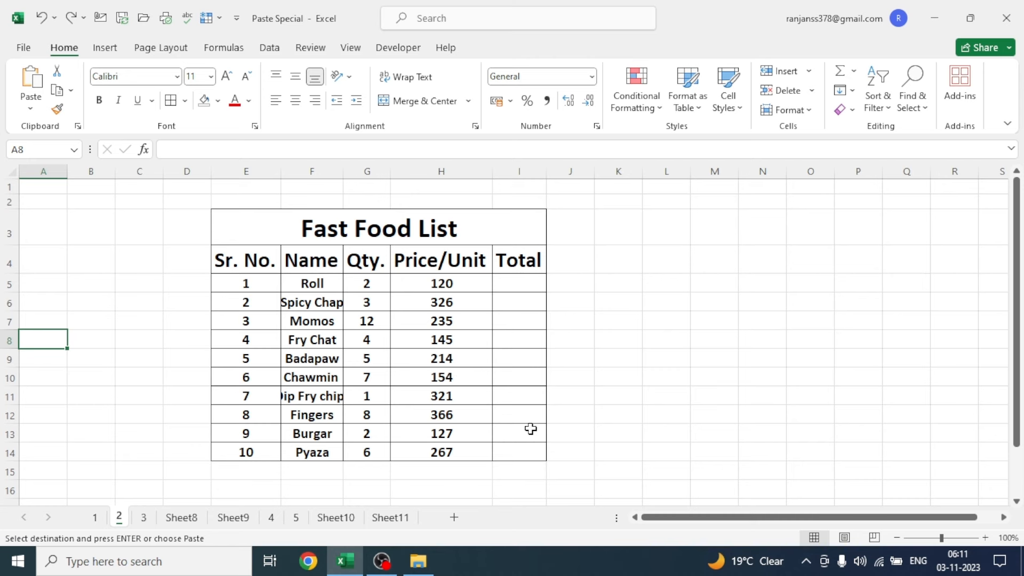
{"action": "left_click", "coordinate": [96, 518]}
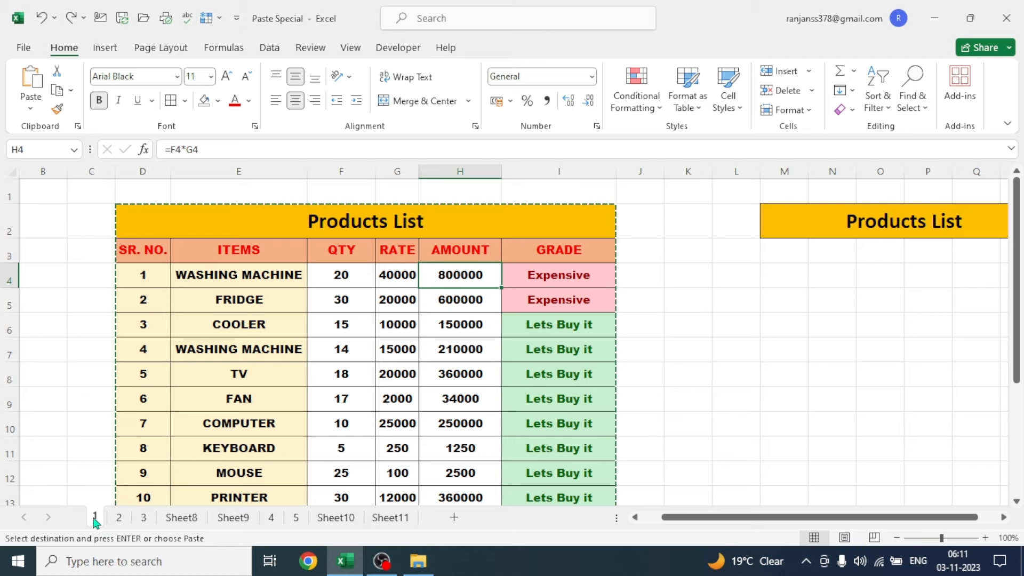
{"action": "left_click", "coordinate": [118, 520]}
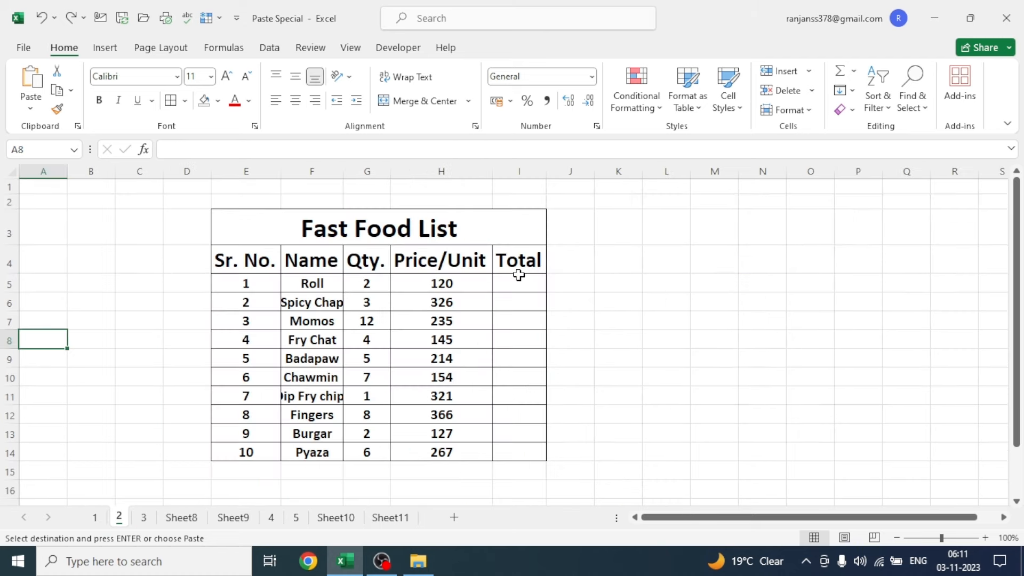
{"action": "key", "text": "ctrl+Page_Up"}
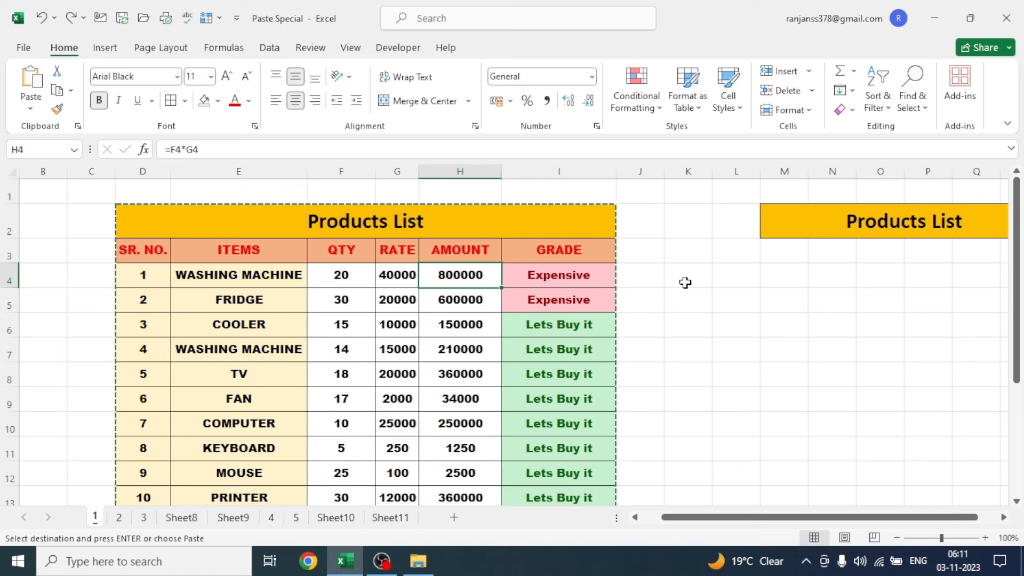
{"action": "key", "text": "Escape"}
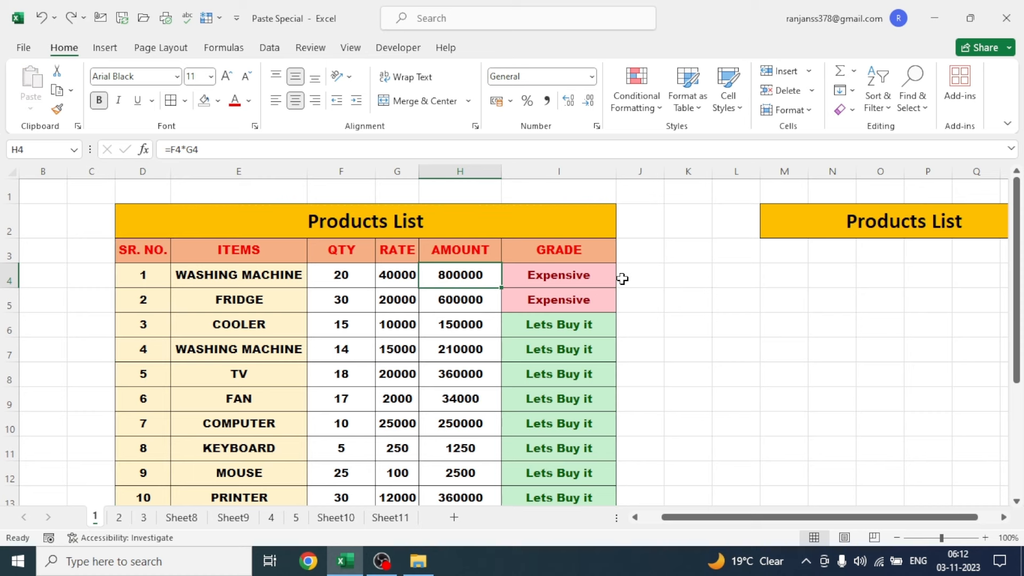
{"action": "left_click", "coordinate": [661, 293]}
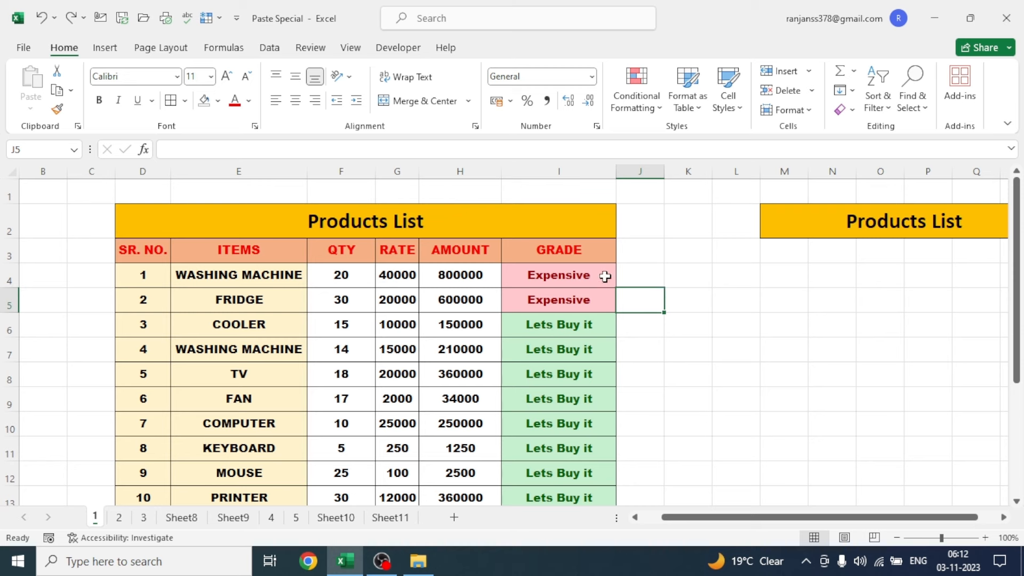
Copy the original Products List title in D2 and open the Paste Special dialog for it.
{"action": "left_click", "coordinate": [310, 226]}
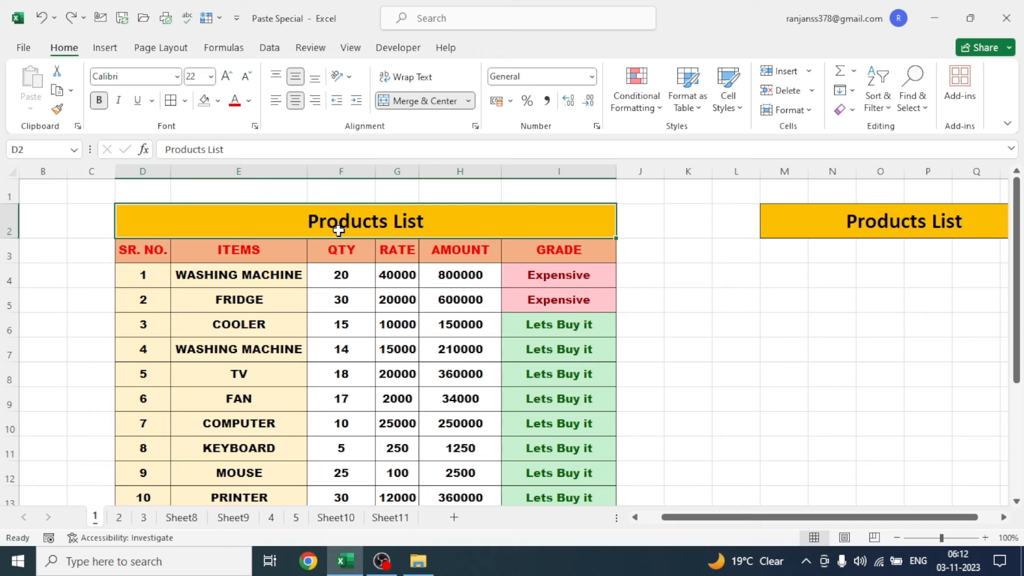
{"action": "key", "text": "ctrl+c"}
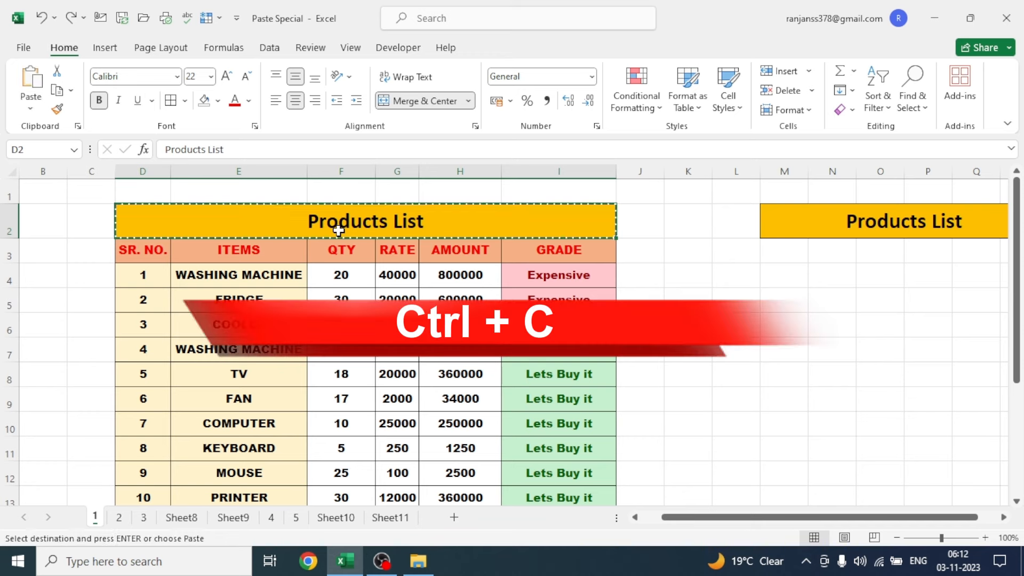
{"action": "left_click", "coordinate": [30, 110]}
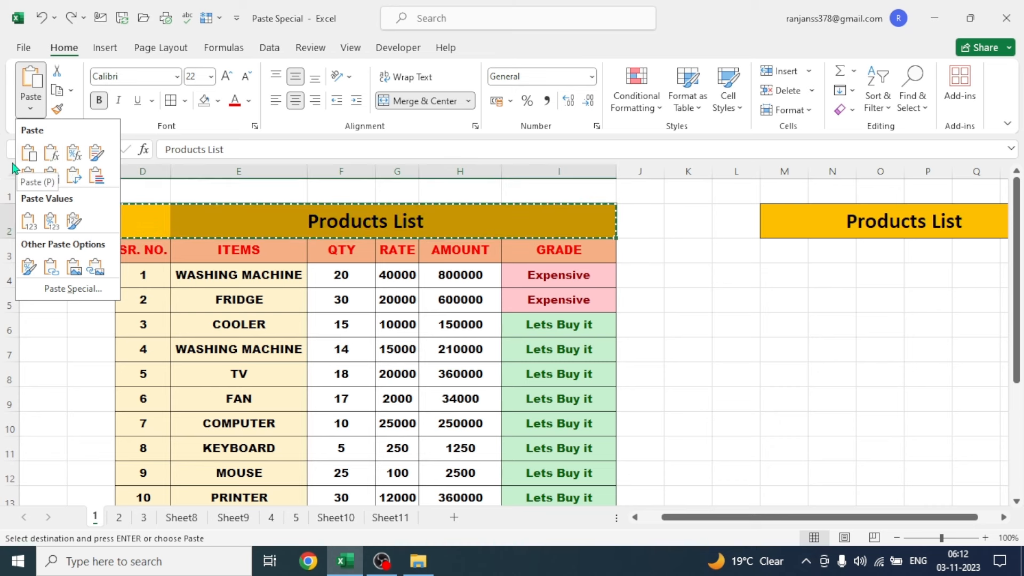
{"action": "left_click", "coordinate": [69, 292]}
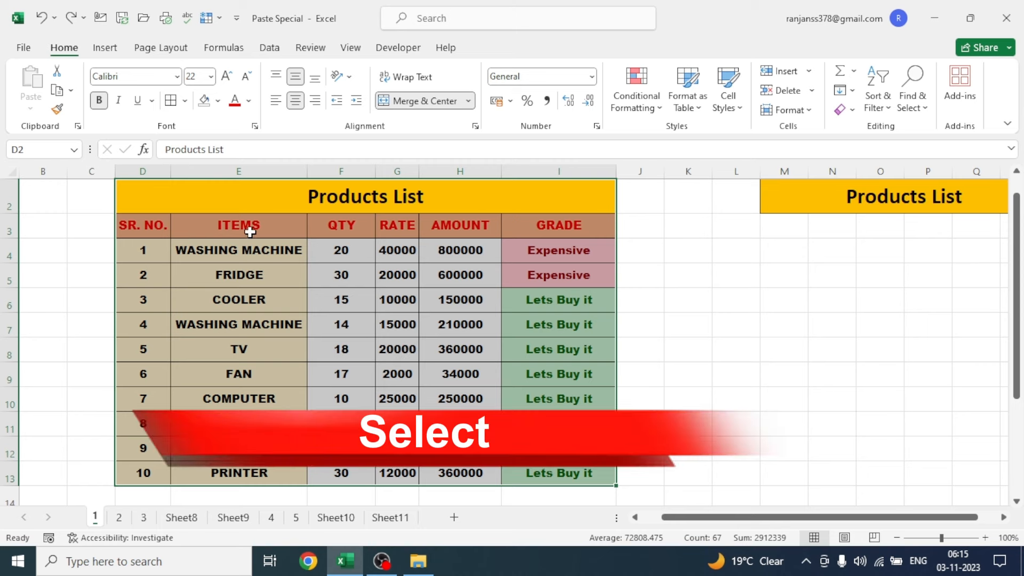
Copy the whole Products List table D2:I13 and examine the Paste Special options, leaving the dialog without pasting.
{"action": "key", "text": "ctrl+c"}
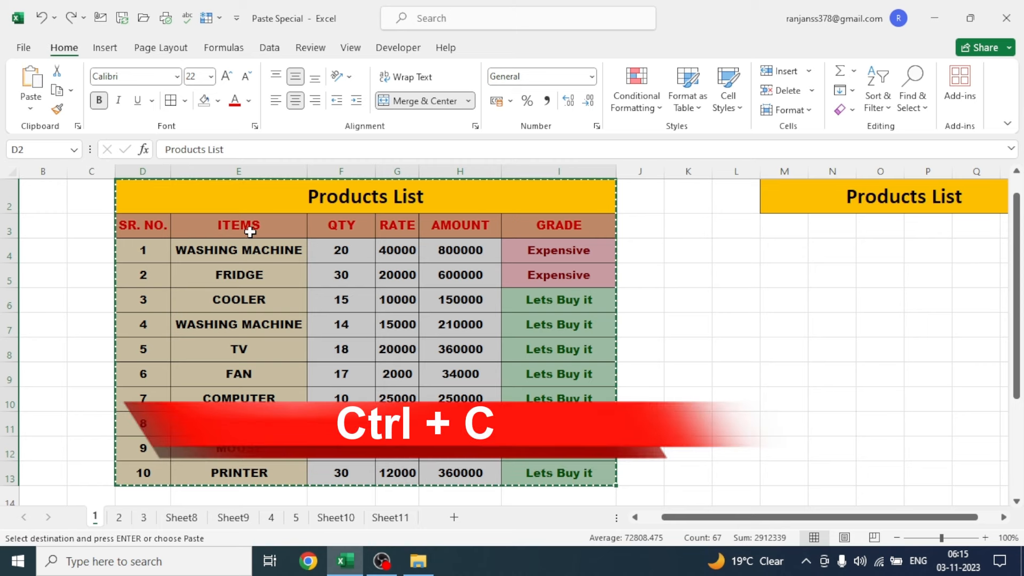
{"action": "left_click", "coordinate": [31, 108]}
{"action": "left_click", "coordinate": [72, 290]}
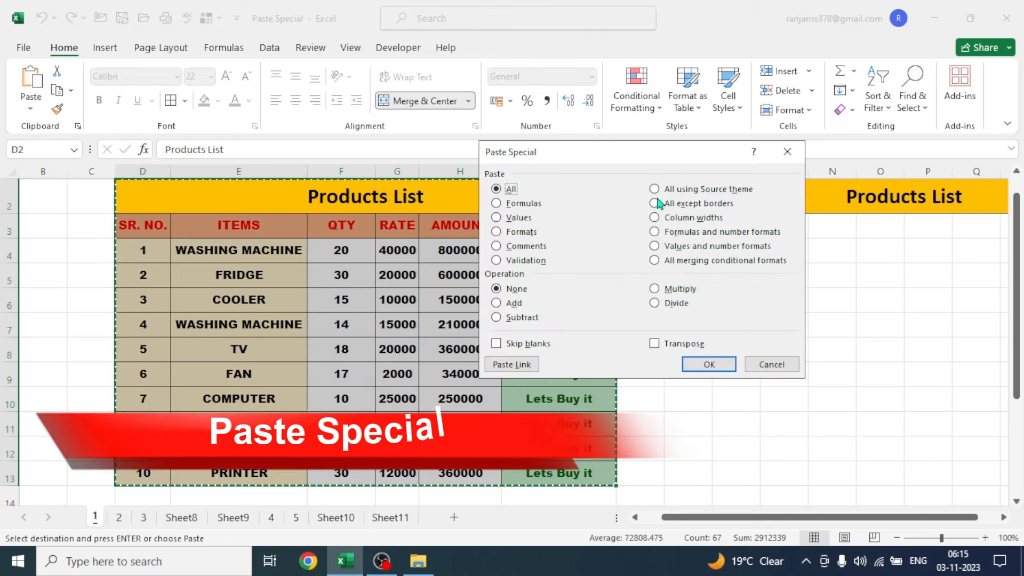
{"action": "left_click", "coordinate": [788, 152]}
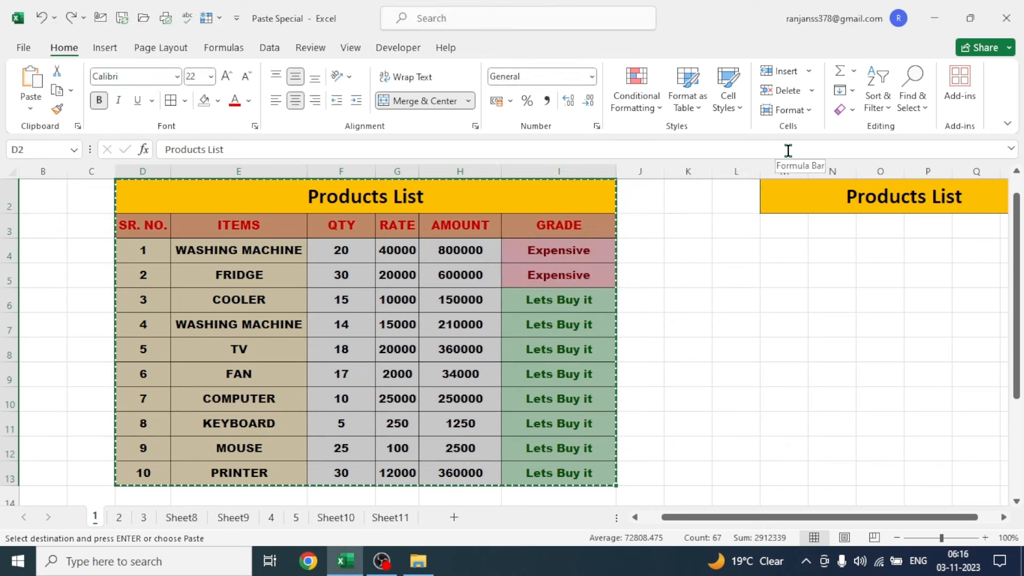
{"action": "key", "text": "ctrl+alt+v"}
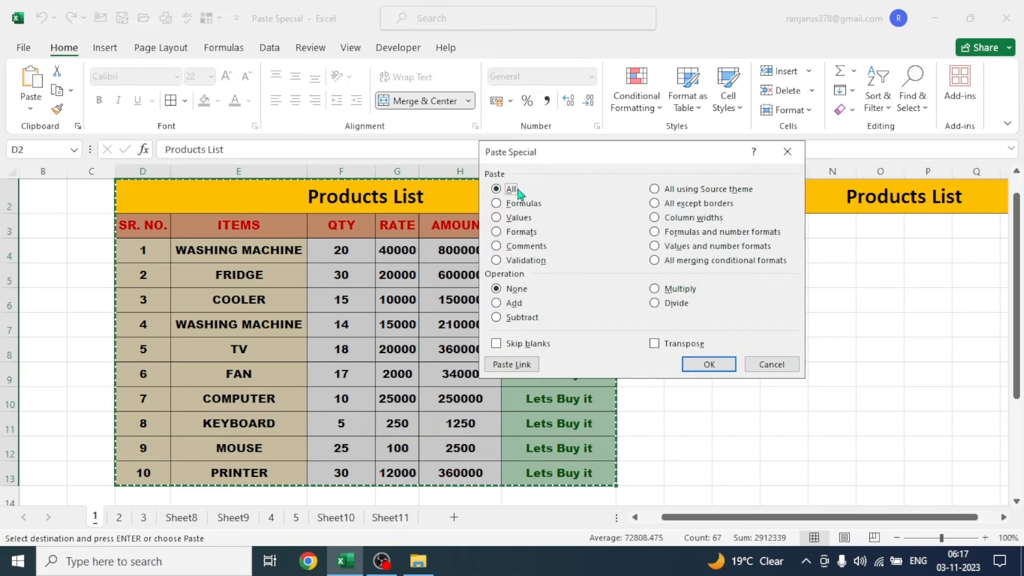
{"action": "left_click", "coordinate": [787, 152]}
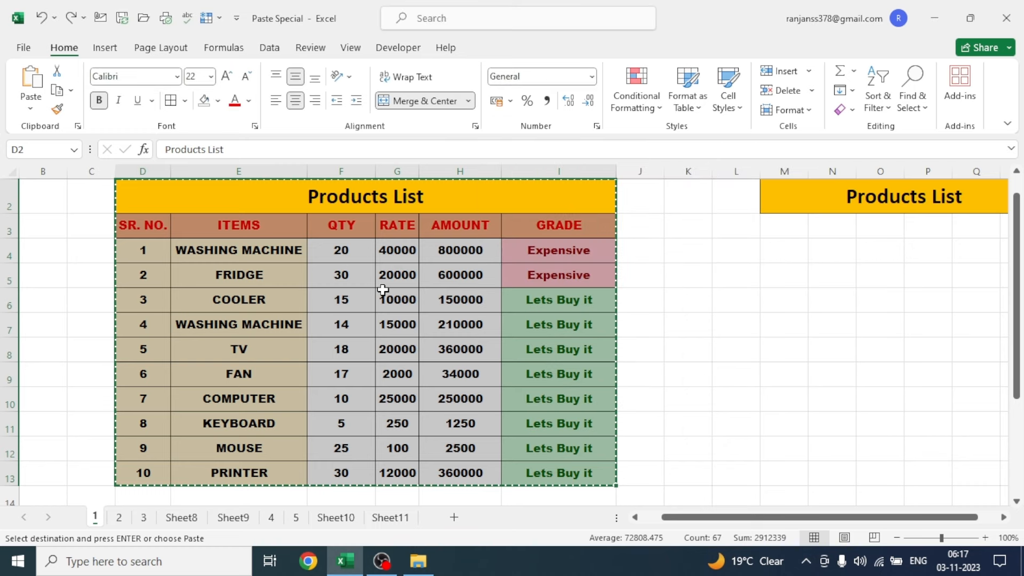
Try pasting the copied Products List table at L5 using Paste Special with the All option.
{"action": "left_click", "coordinate": [736, 275]}
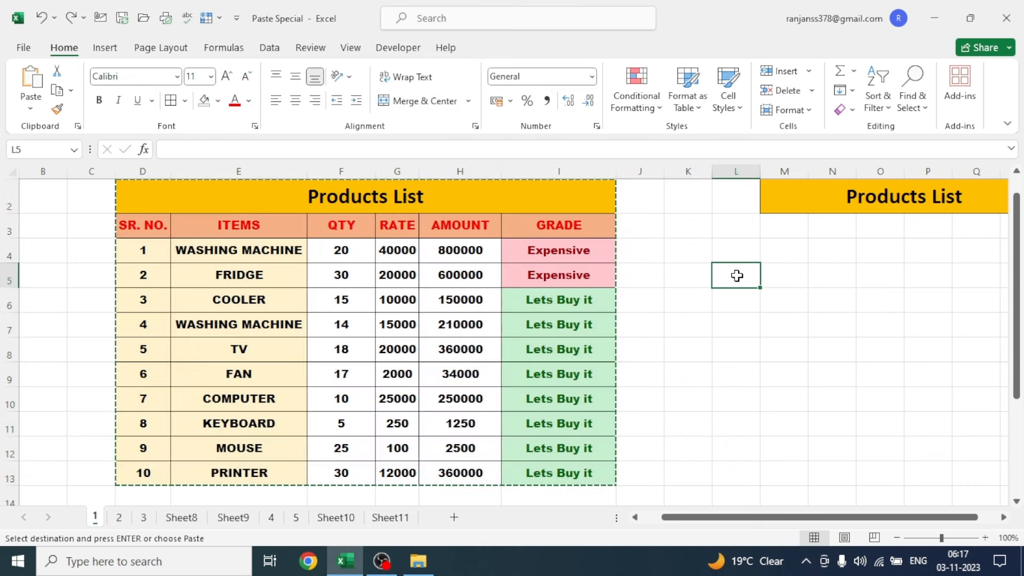
{"action": "key", "text": "ctrl+alt+v"}
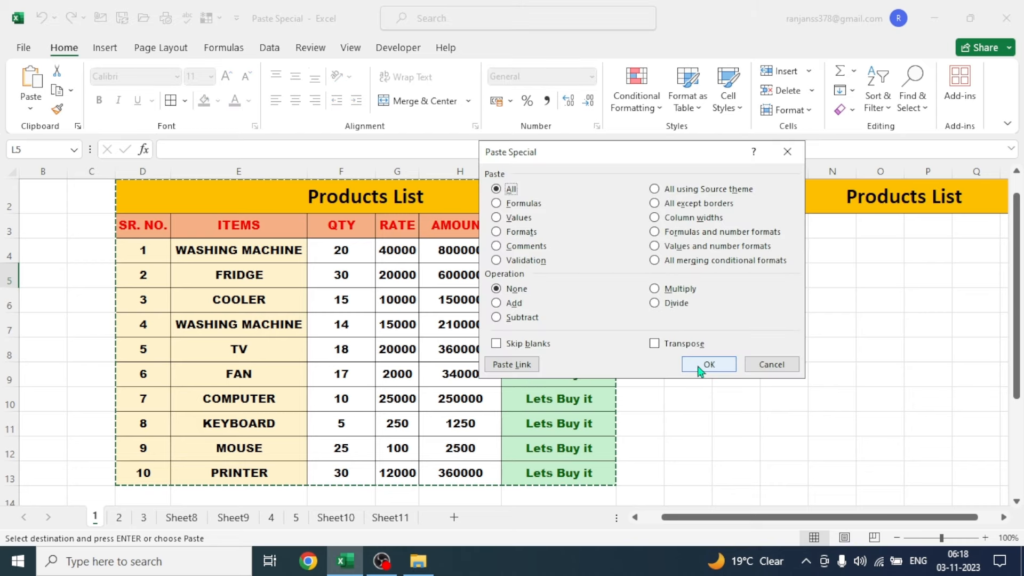
{"action": "left_click", "coordinate": [707, 366]}
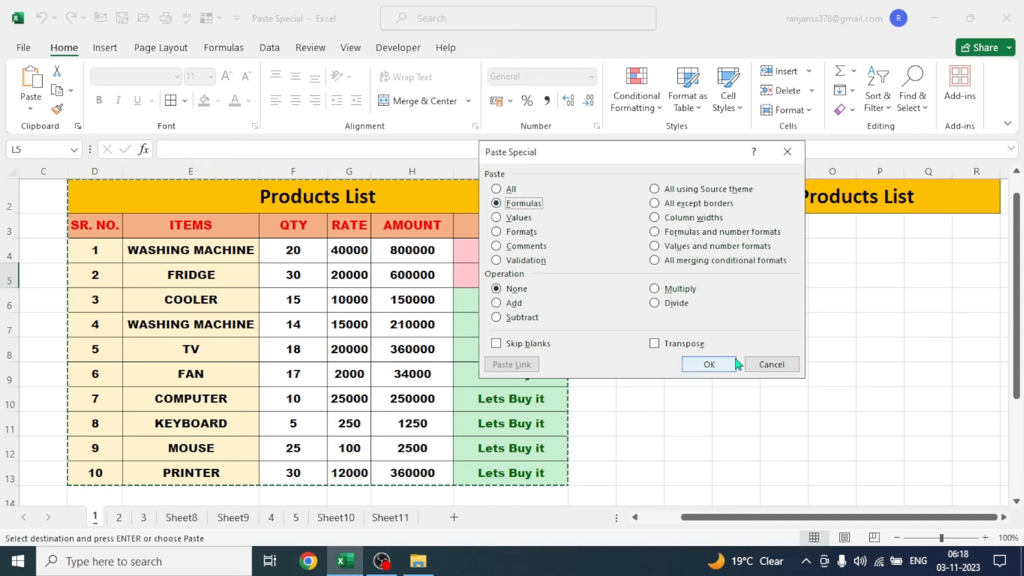
{"action": "left_click", "coordinate": [769, 366]}
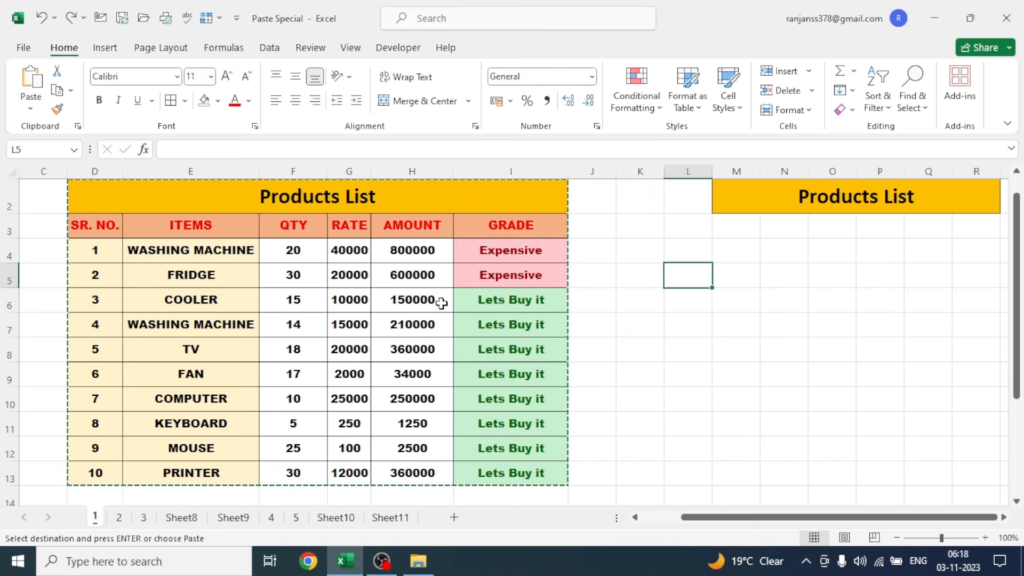
Copy the Products List amount formulas in H4:H13.
{"action": "left_click", "coordinate": [415, 250]}
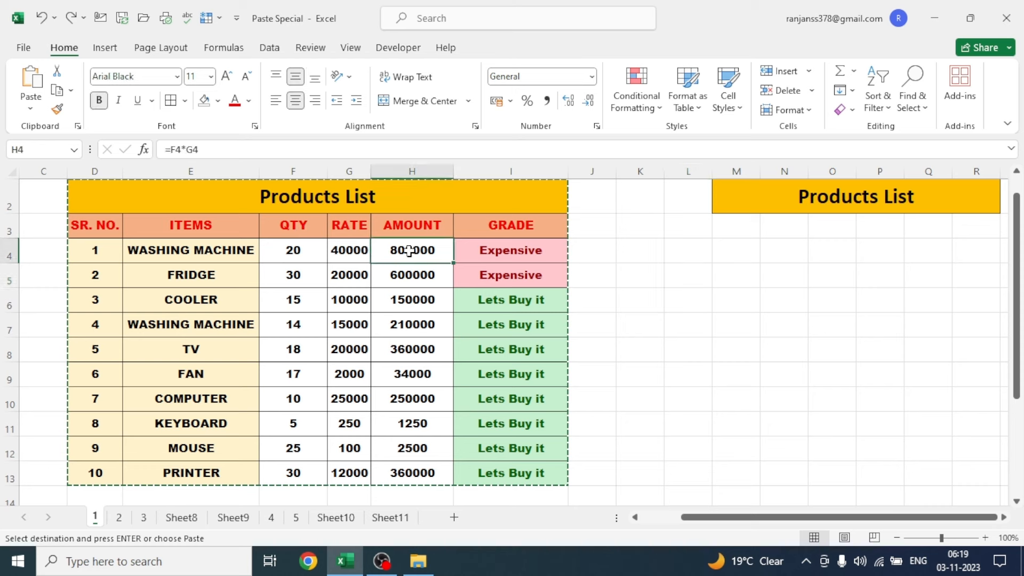
{"action": "left_click_drag", "start_coordinate": [409, 251], "coordinate": [401, 467]}
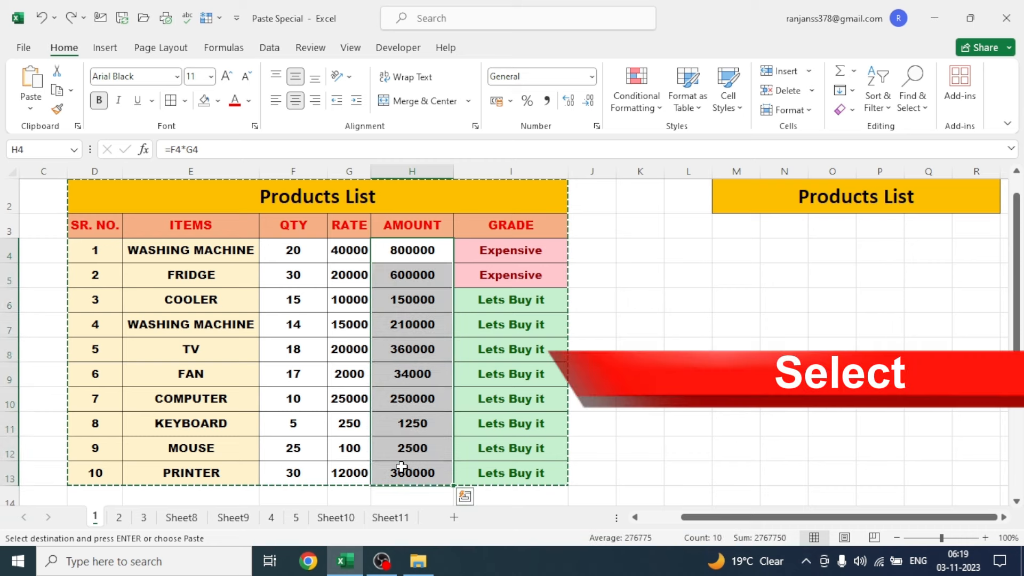
{"action": "key", "text": "ctrl+c"}
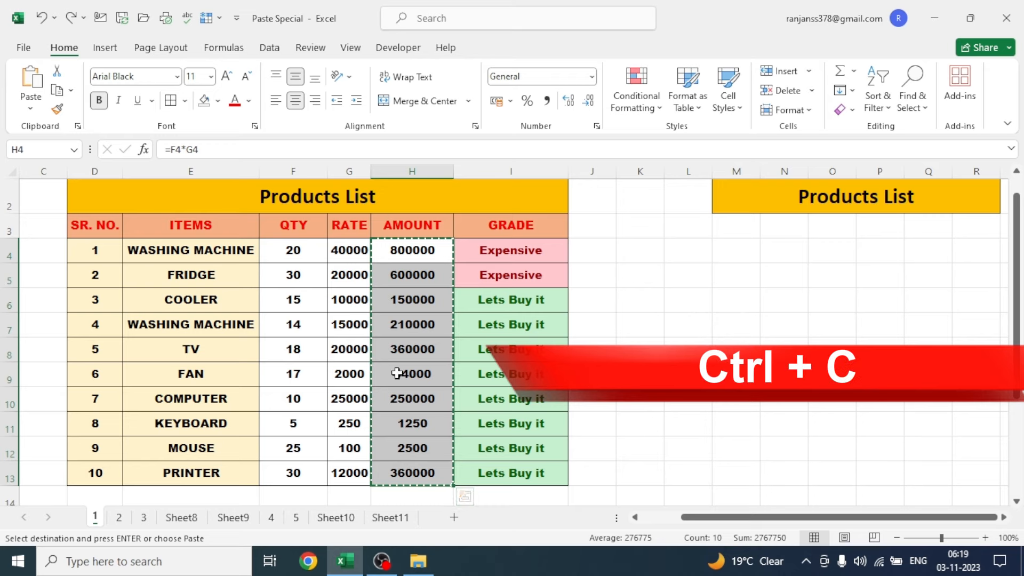
Paste only the copied amount formulas into the Fast Food List's Total column on sheet 2, starting at I5, using Paste Special with Formulas.
{"action": "left_click", "coordinate": [119, 521]}
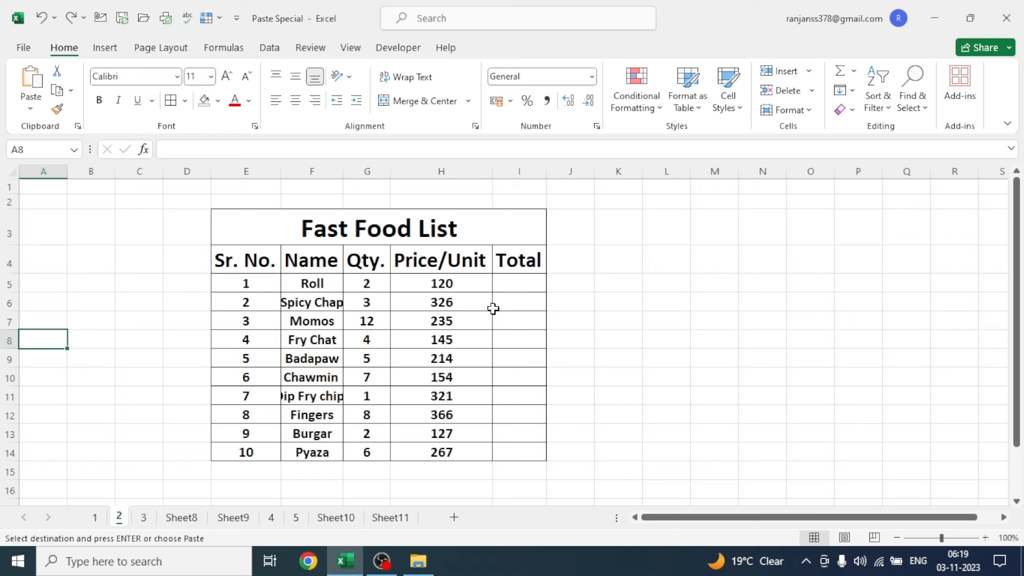
{"action": "left_click", "coordinate": [518, 283]}
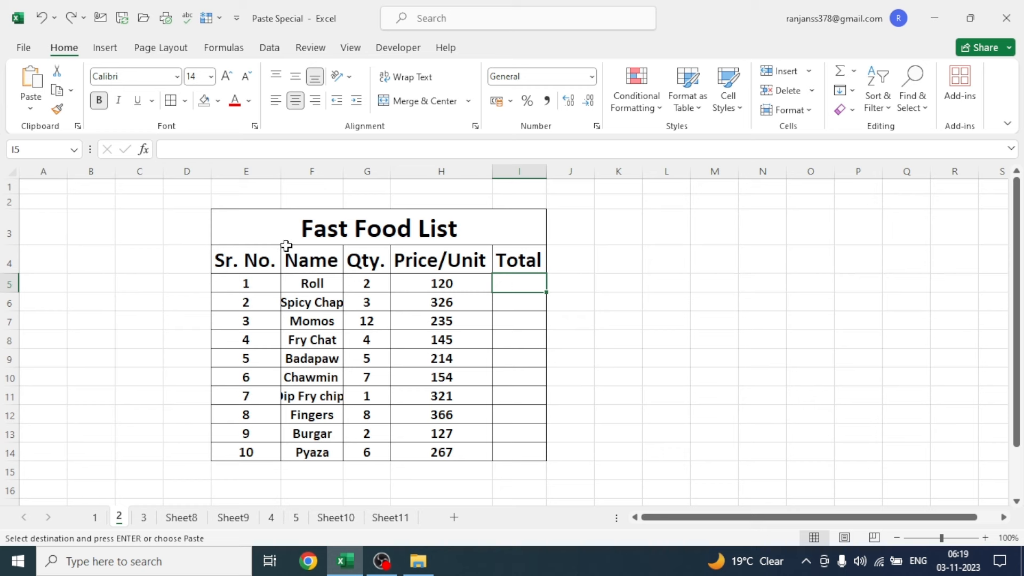
{"action": "key", "text": "ctrl+alt+v"}
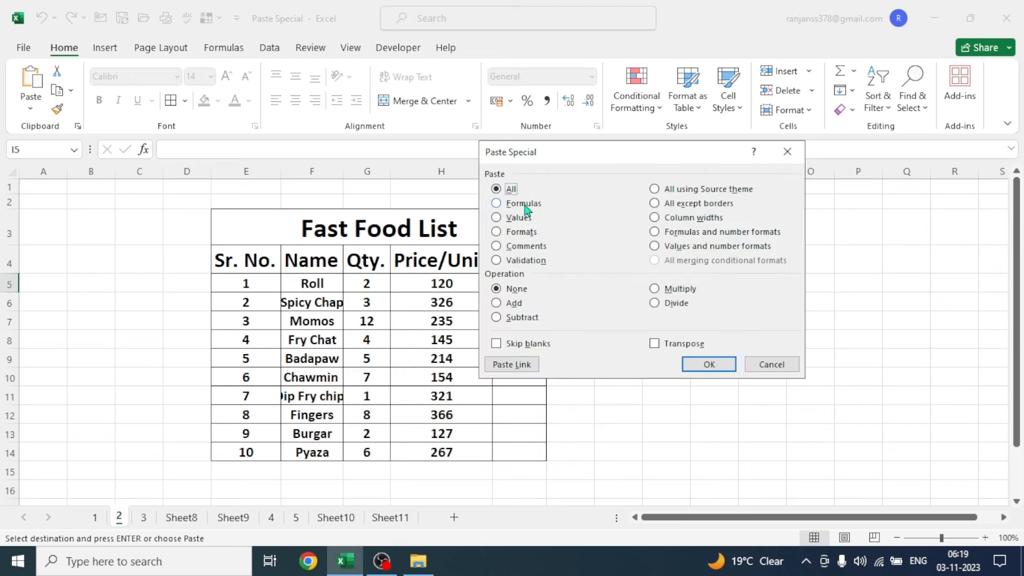
{"action": "left_click_drag", "start_coordinate": [591, 152], "coordinate": [686, 144]}
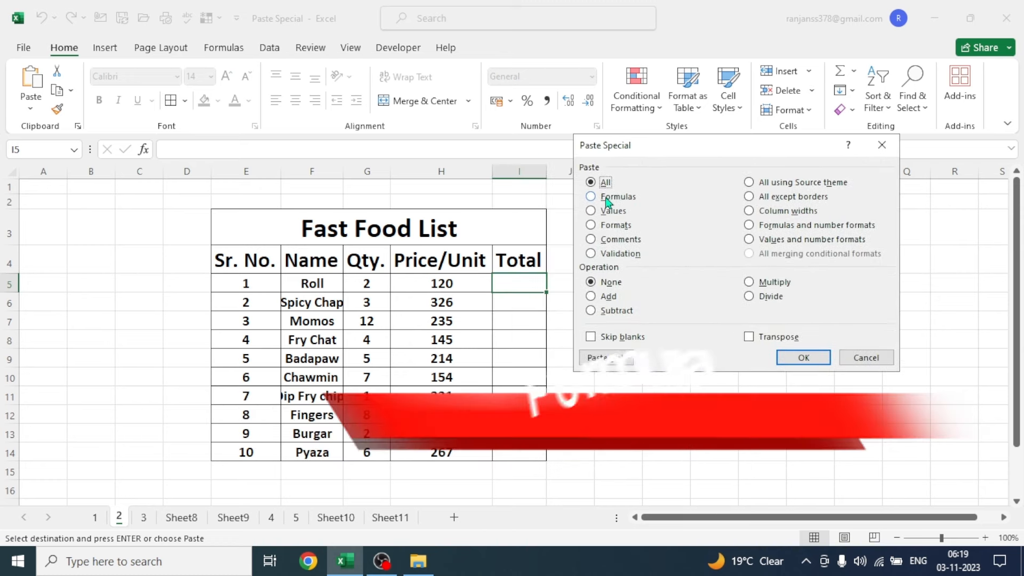
{"action": "left_click", "coordinate": [590, 198]}
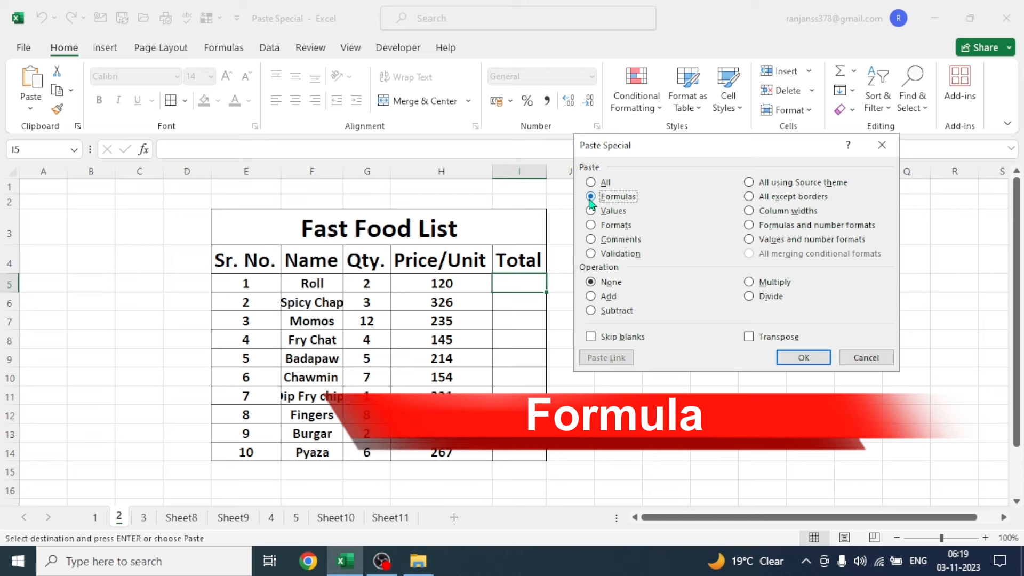
{"action": "left_click", "coordinate": [805, 358]}
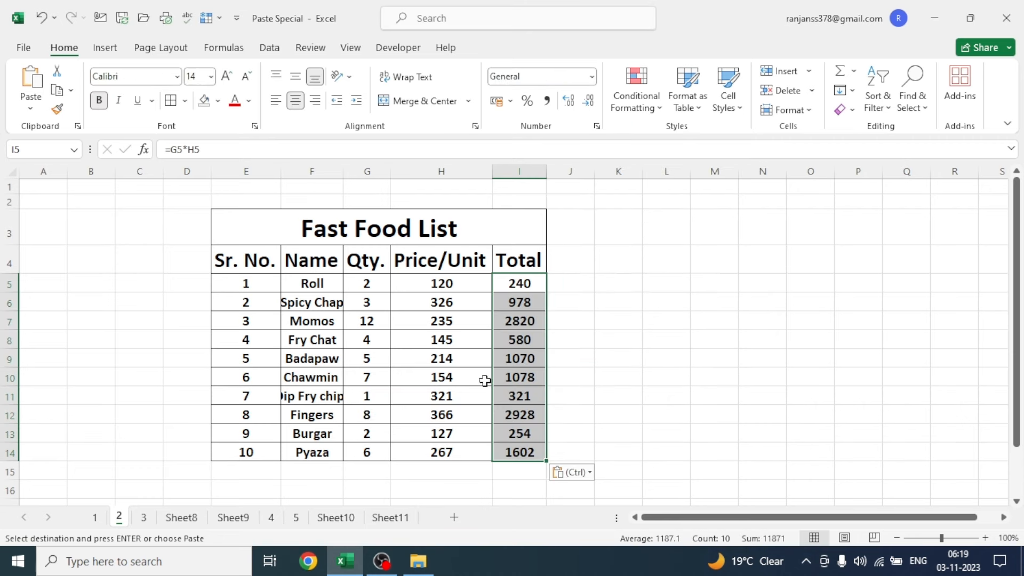
{"action": "left_click", "coordinate": [564, 336]}
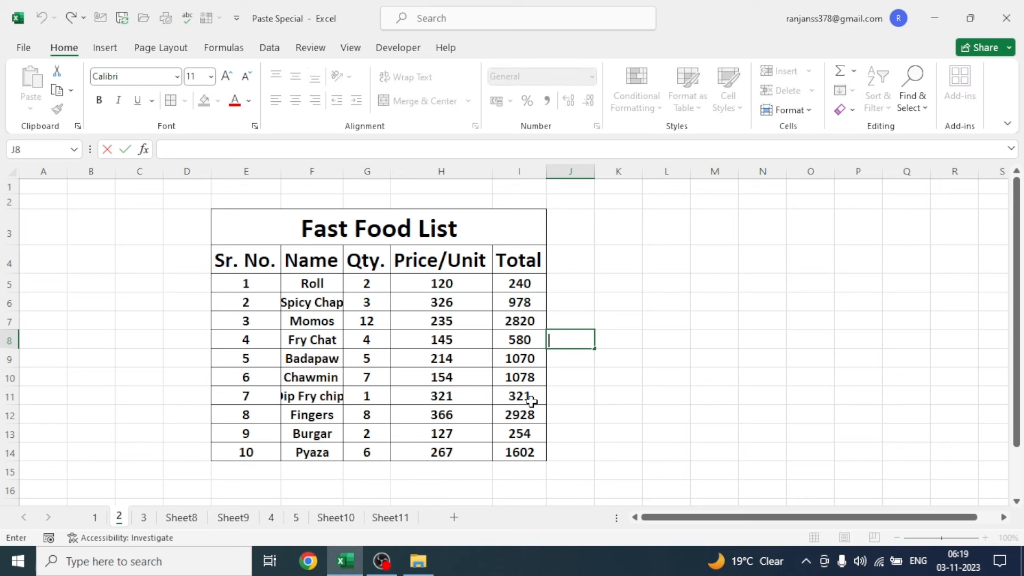
{"action": "left_click", "coordinate": [519, 285]}
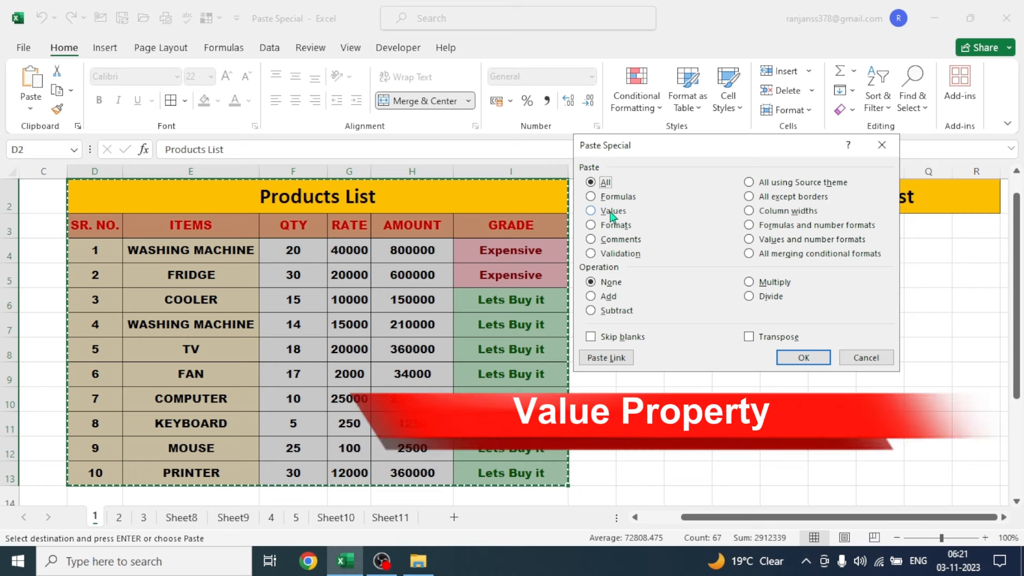
Paste the copied Products List table D2:I13 as values only at B2 on Sheet10 using Paste Special.
{"action": "left_click", "coordinate": [880, 149]}
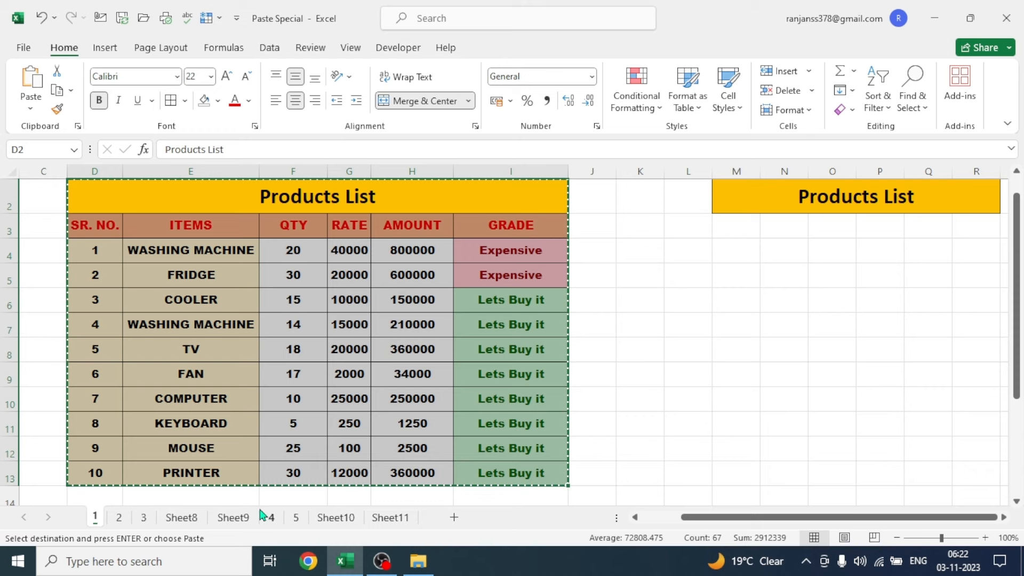
{"action": "left_click", "coordinate": [336, 518]}
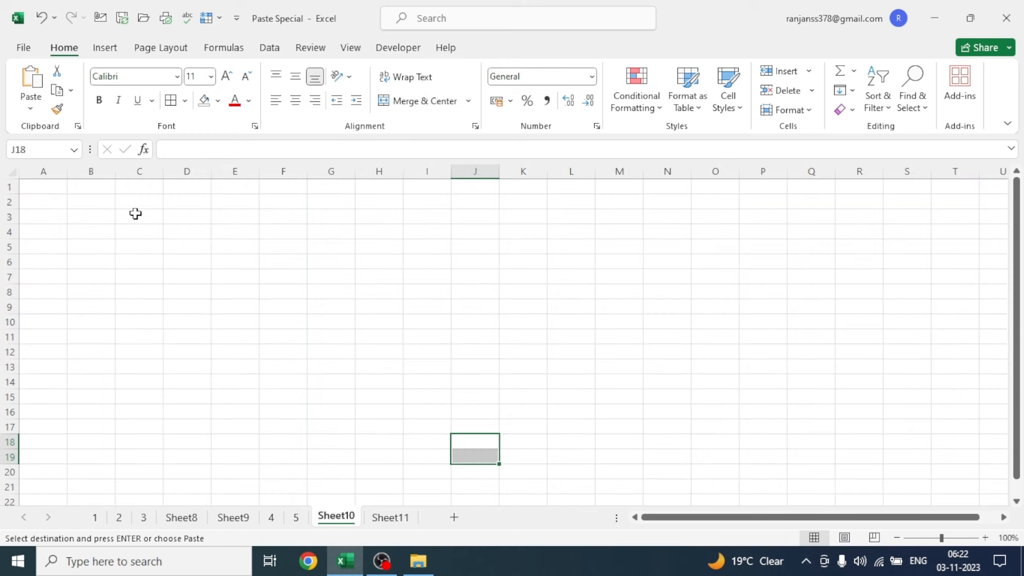
{"action": "left_click", "coordinate": [50, 202]}
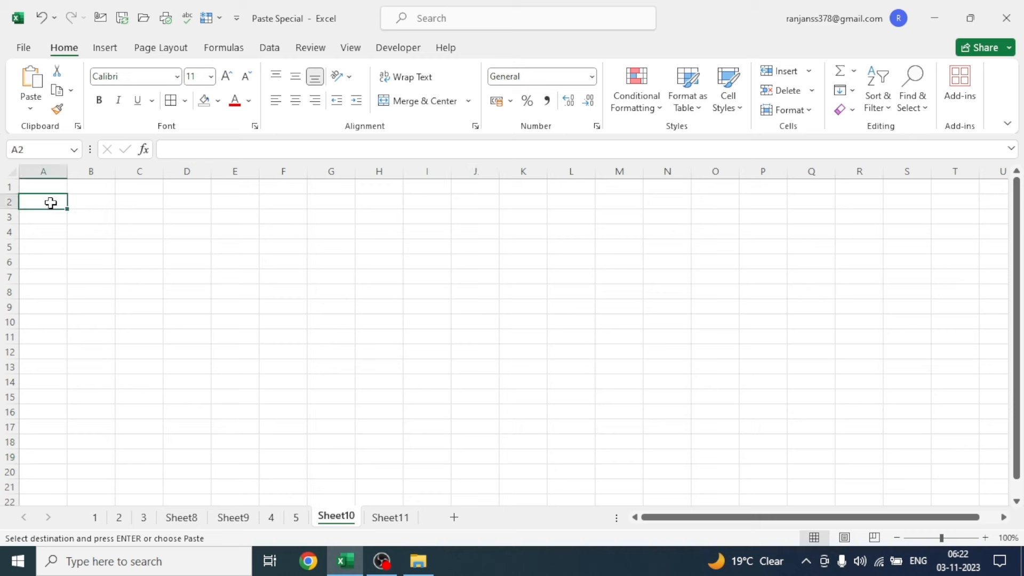
{"action": "left_click", "coordinate": [88, 205]}
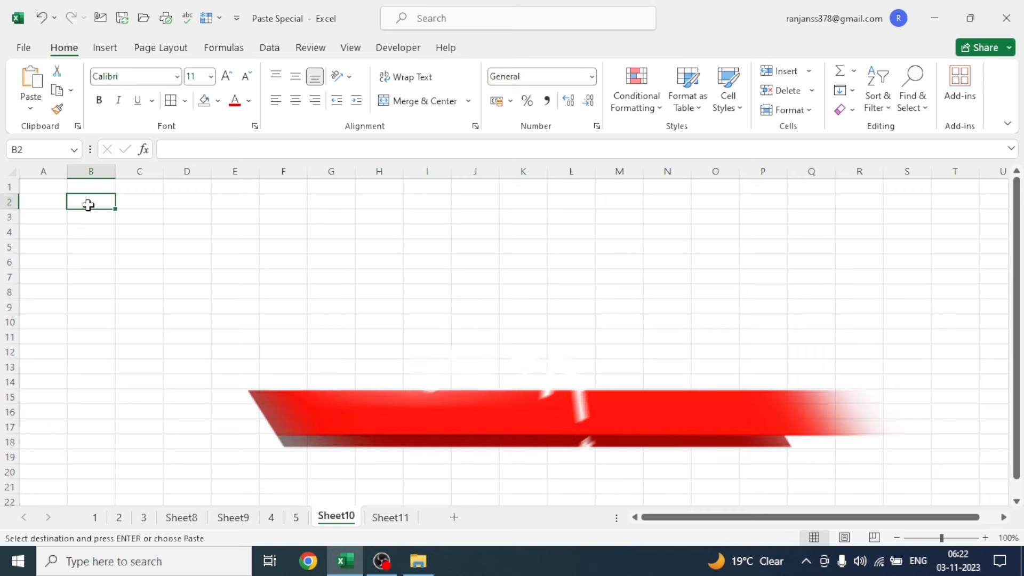
{"action": "key", "text": "ctrl+alt+v"}
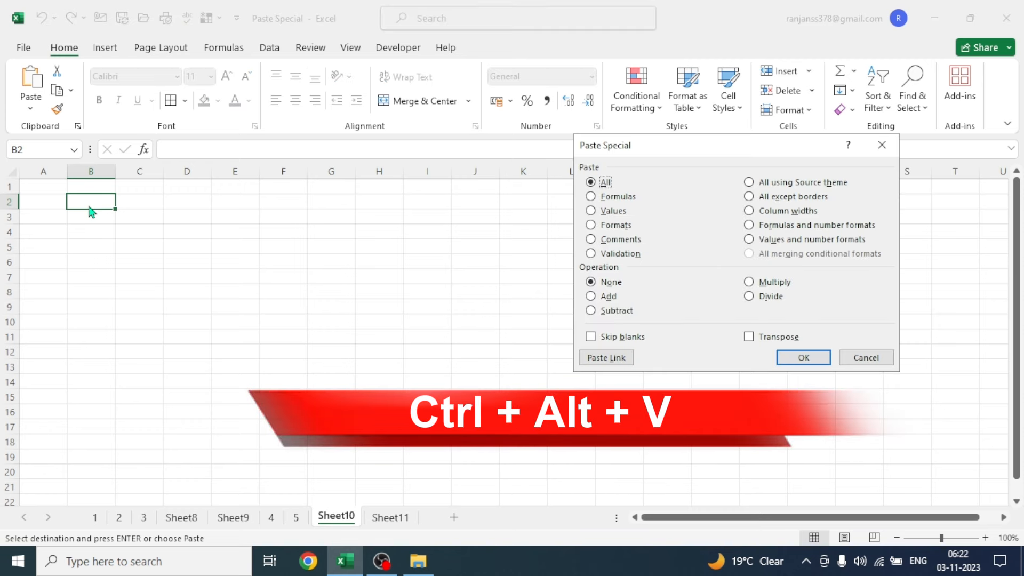
{"action": "left_click", "coordinate": [602, 209]}
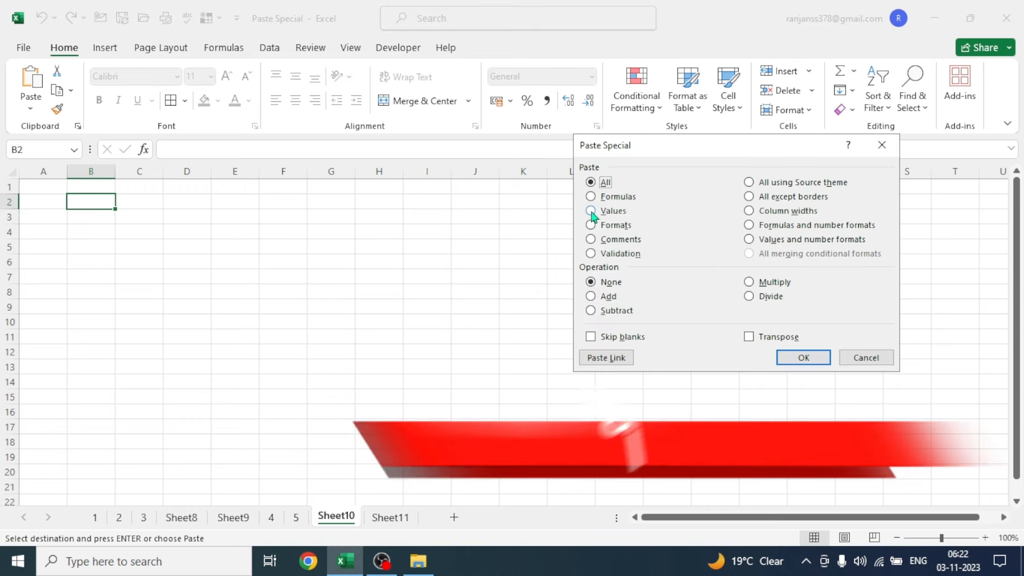
{"action": "left_click", "coordinate": [803, 357]}
{"action": "left_click", "coordinate": [440, 430]}
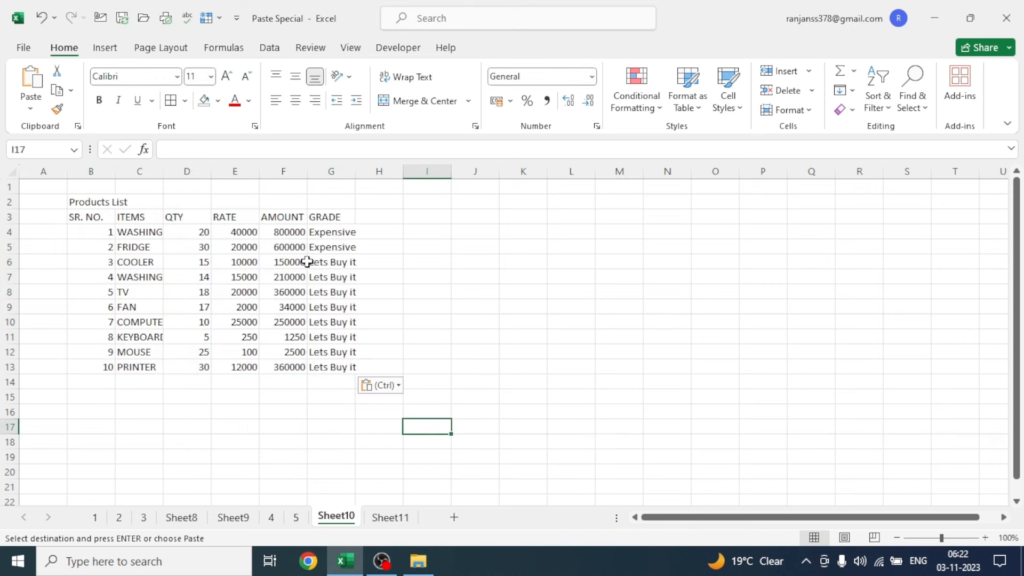
Compare the contents of the Amount and Grade cells on Sheet10 with the original cells on sheet 1.
{"action": "left_click", "coordinate": [288, 233]}
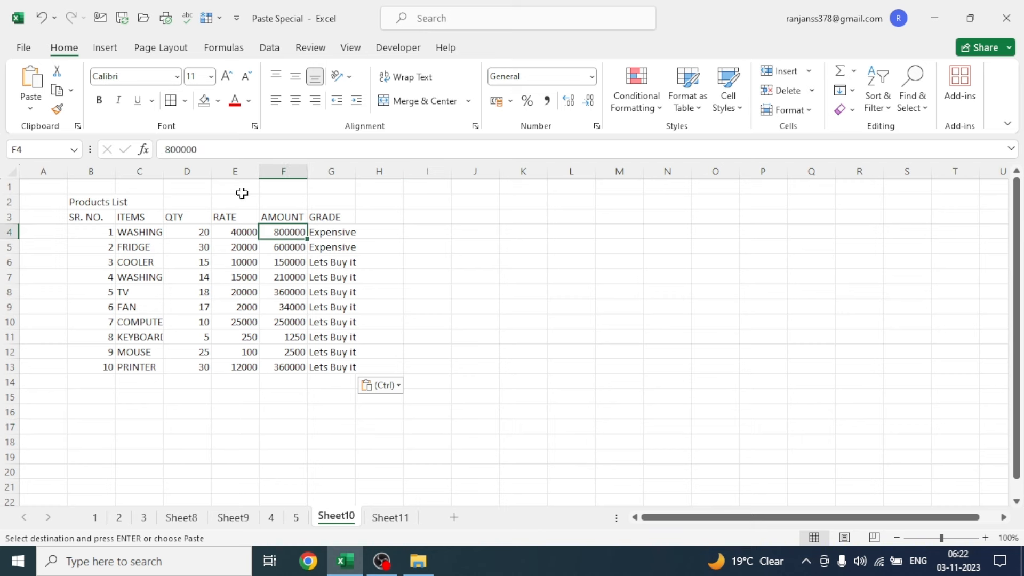
{"action": "left_click", "coordinate": [278, 260]}
{"action": "left_click", "coordinate": [326, 236]}
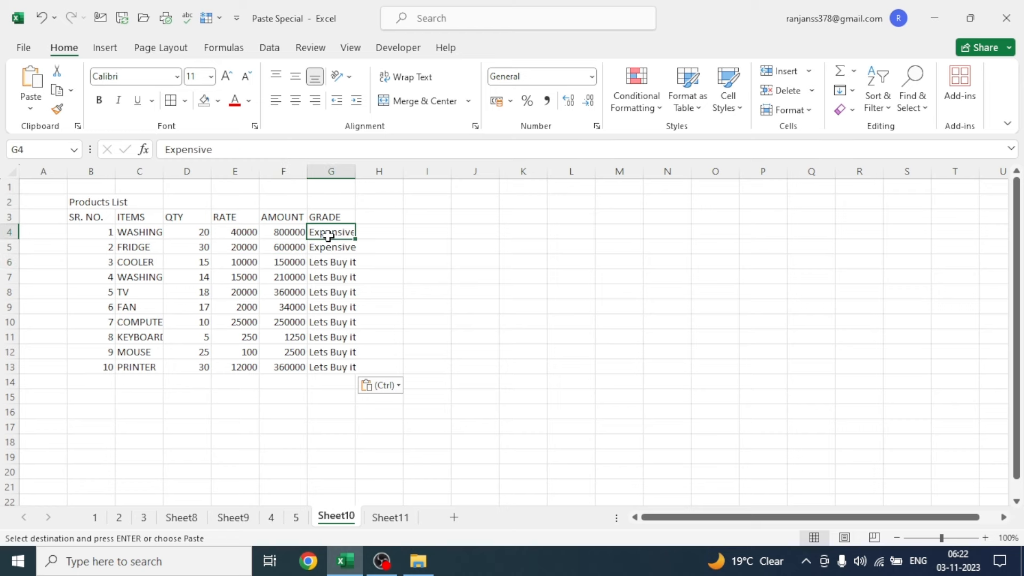
{"action": "left_click", "coordinate": [95, 520]}
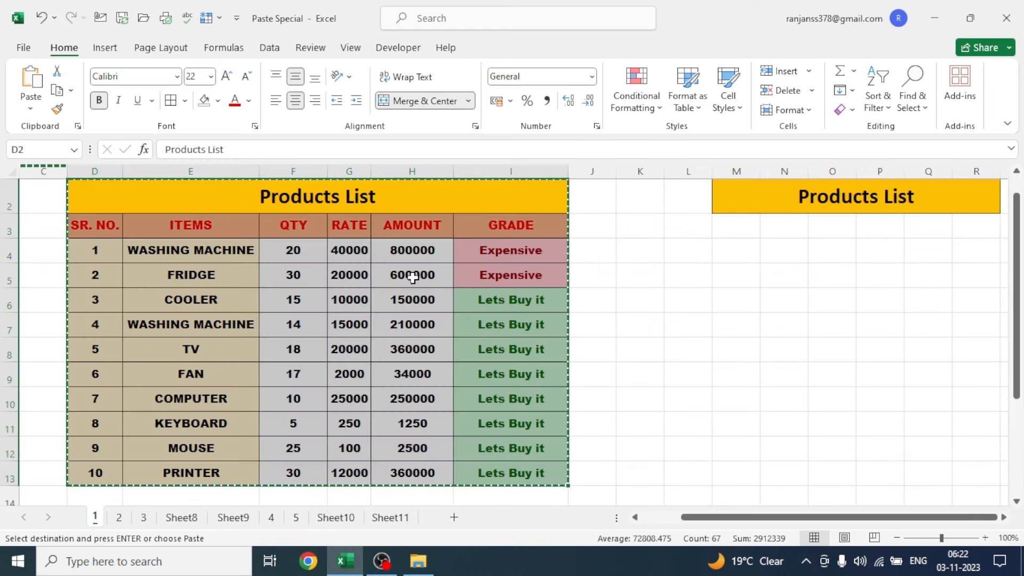
{"action": "left_click", "coordinate": [408, 256]}
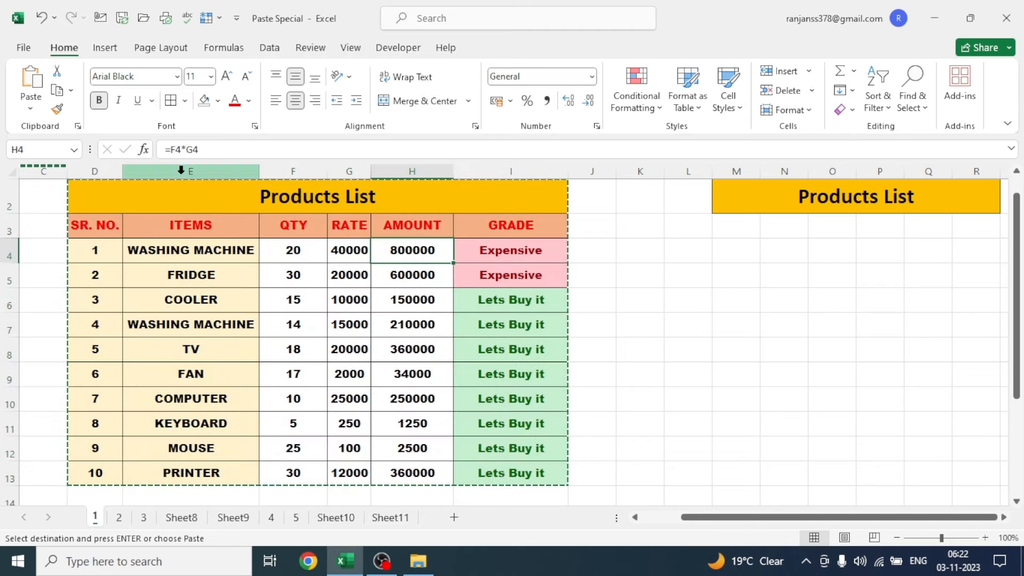
{"action": "left_click", "coordinate": [503, 258]}
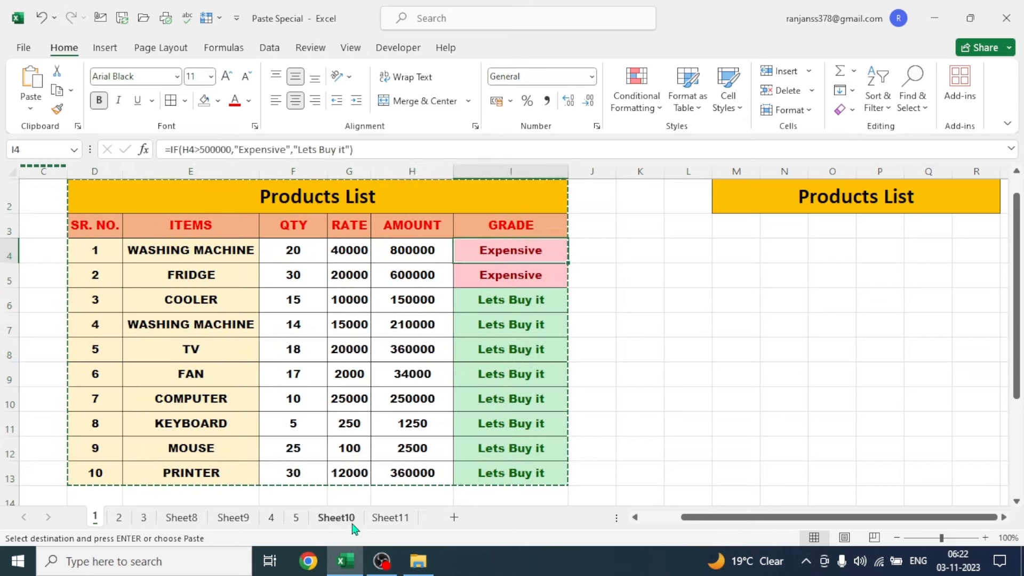
Compare the formatted Section-A marksheet on sheet 3 with the unformatted marksheet on sheet 4.
{"action": "key", "text": "ctrl+alt+v"}
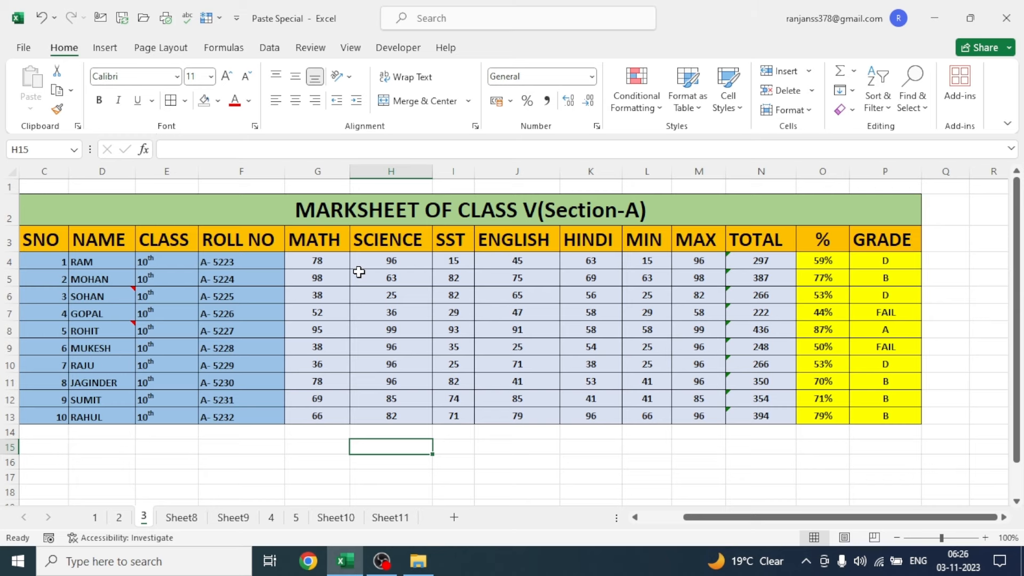
{"action": "left_click", "coordinate": [272, 518]}
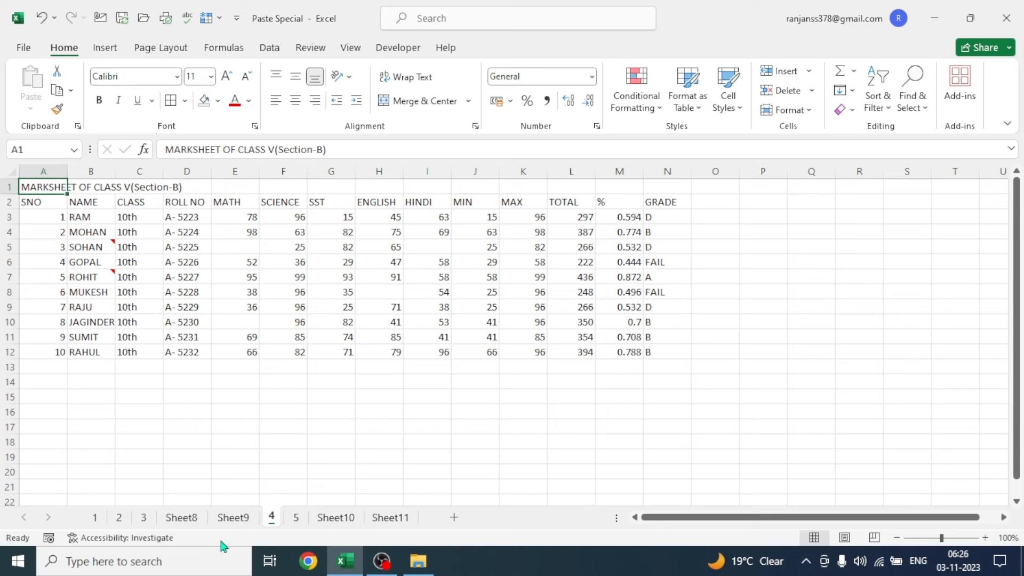
{"action": "left_click", "coordinate": [144, 519]}
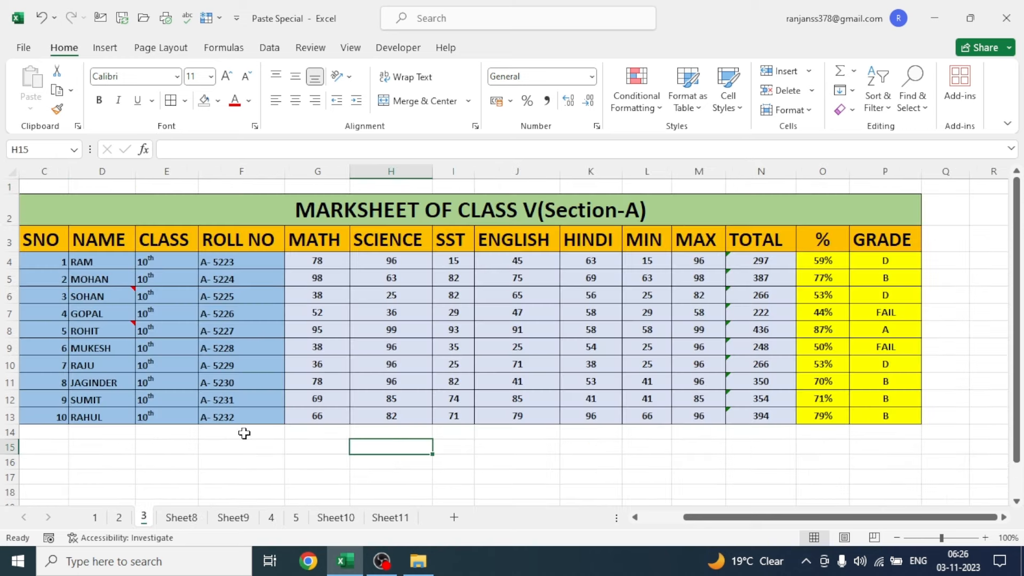
{"action": "left_click", "coordinate": [272, 518]}
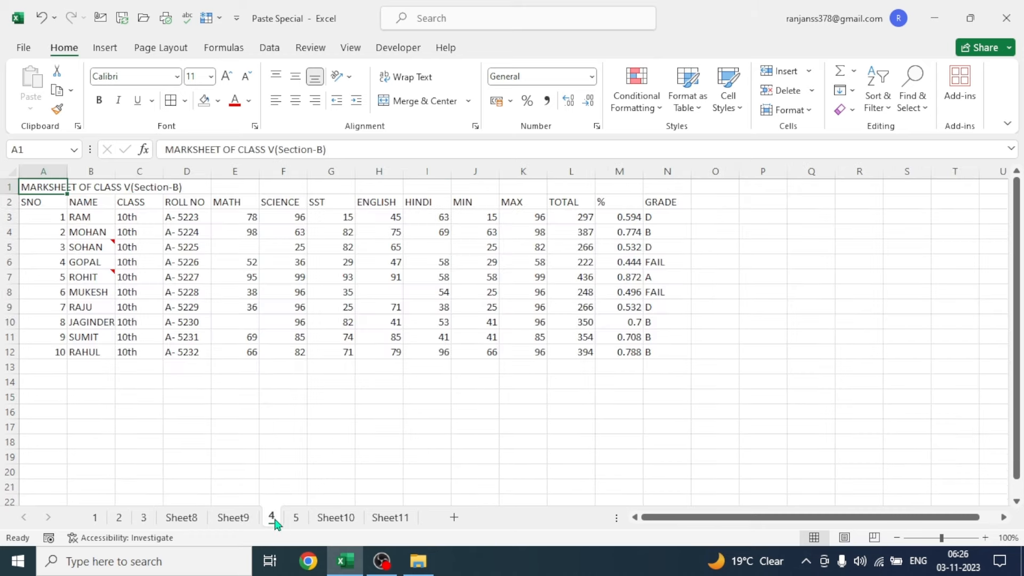
{"action": "left_click", "coordinate": [143, 519]}
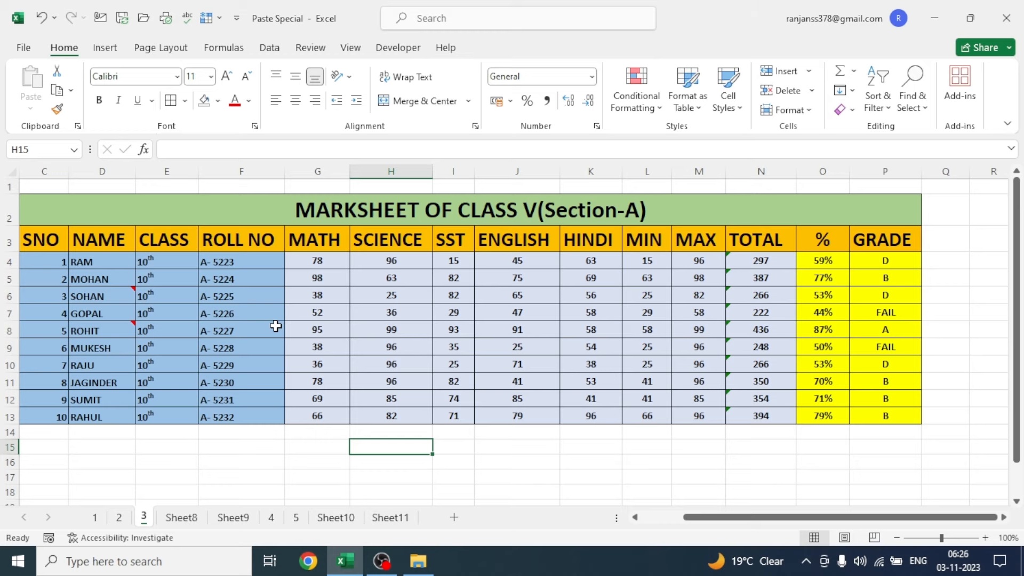
{"action": "left_click", "coordinate": [270, 517]}
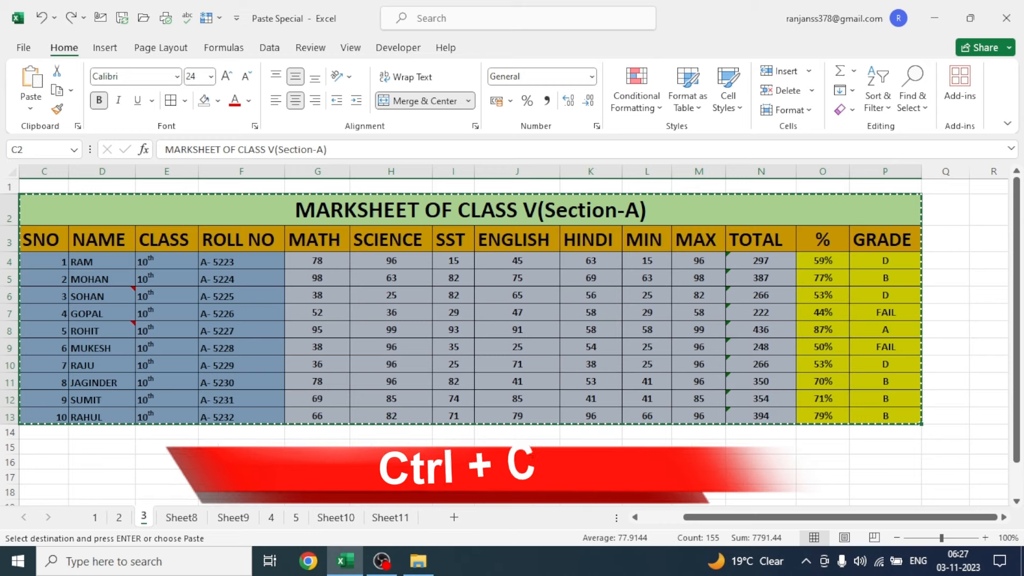
Apply only the formatting of the copied sheet 3 marksheet to the table at A1 on sheet 4 using Paste Special with Formats.
{"action": "left_click", "coordinate": [271, 520]}
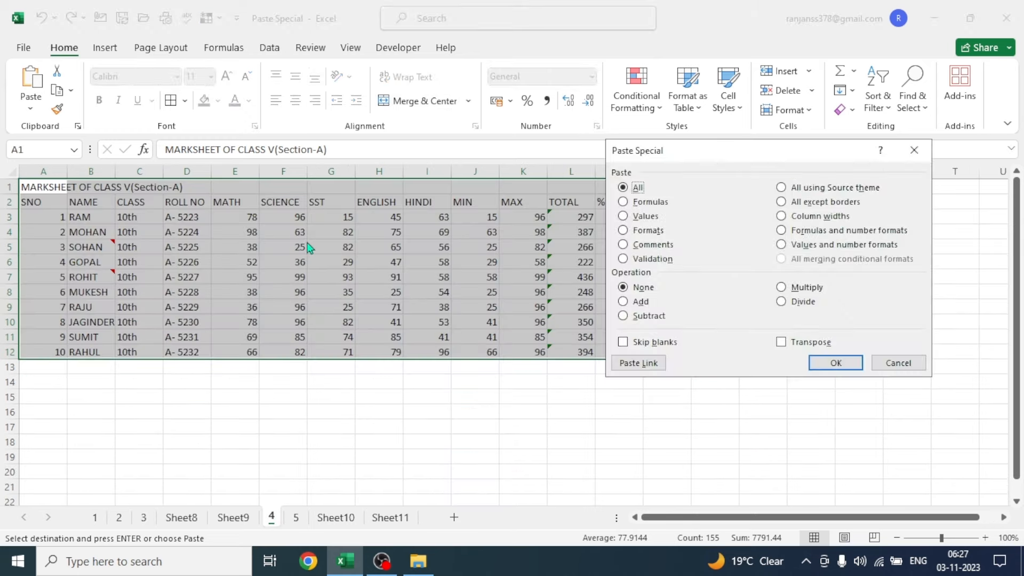
{"action": "key", "text": "ctrl+alt+v"}
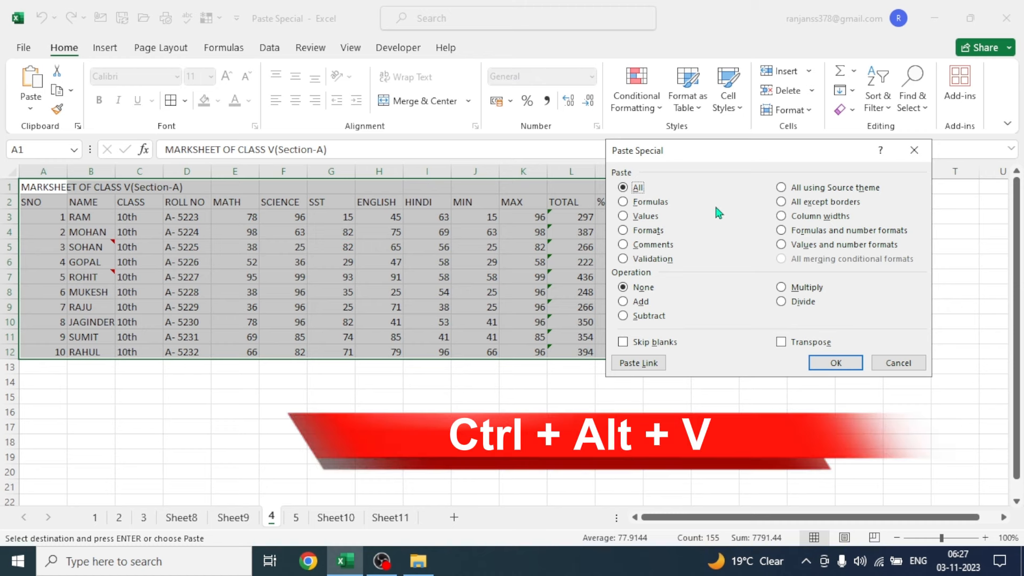
{"action": "left_click_drag", "start_coordinate": [680, 152], "coordinate": [735, 153]}
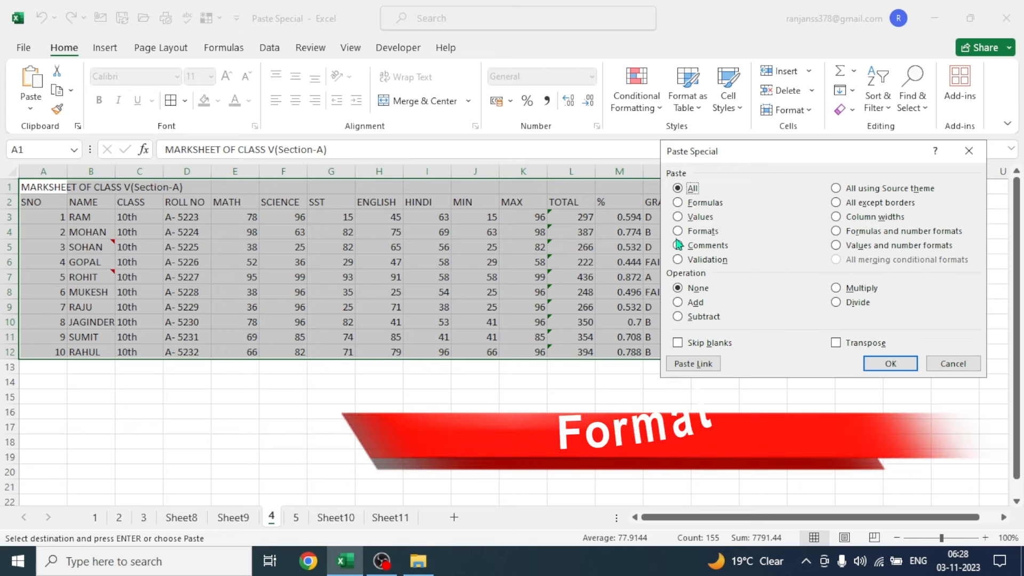
{"action": "left_click", "coordinate": [678, 233]}
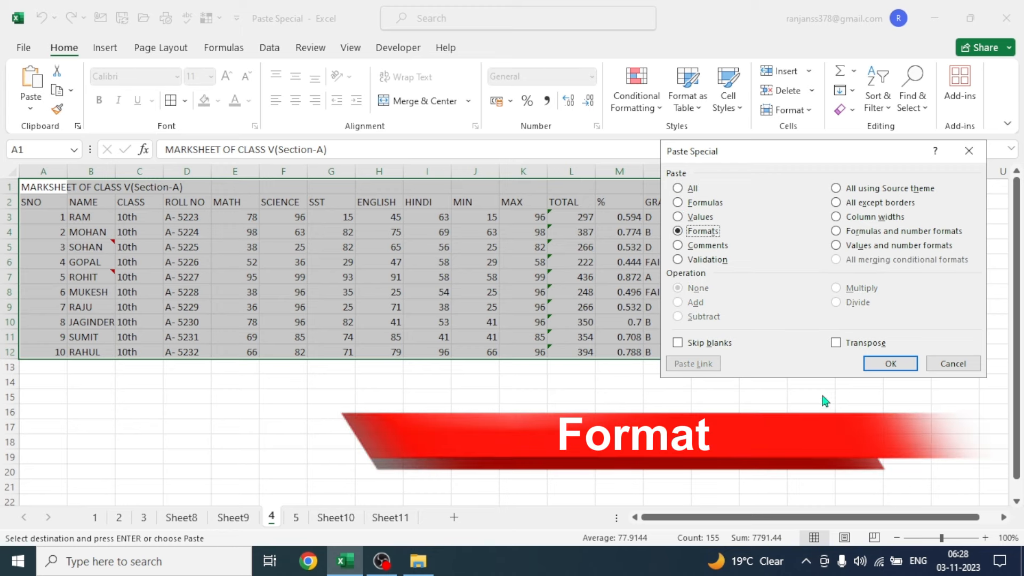
{"action": "left_click", "coordinate": [890, 363]}
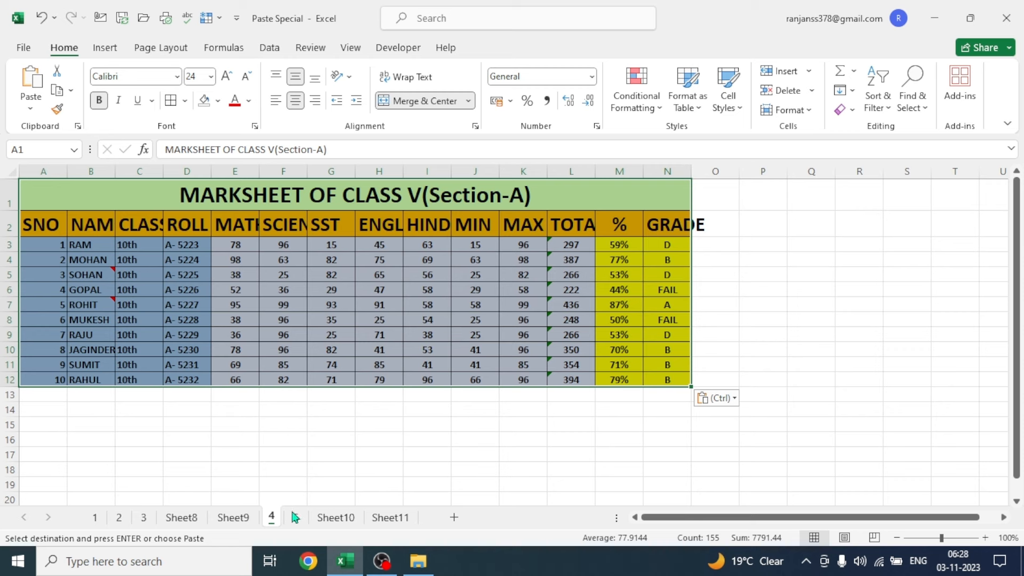
Paste only the formatting of the copied marksheet at B2 on Sheet11 using Paste Special with Formats.
{"action": "left_click", "coordinate": [388, 518]}
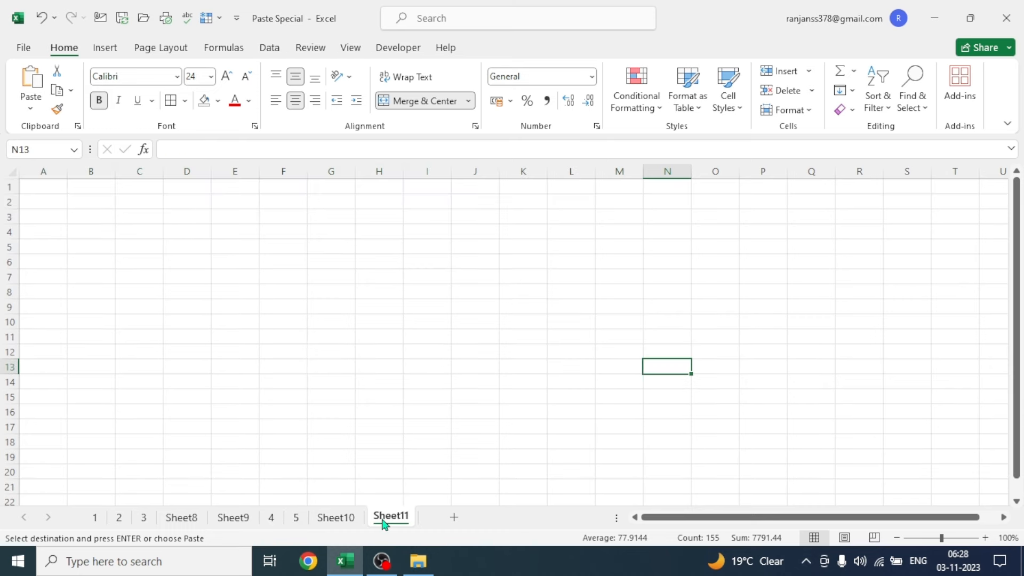
{"action": "left_click", "coordinate": [105, 203]}
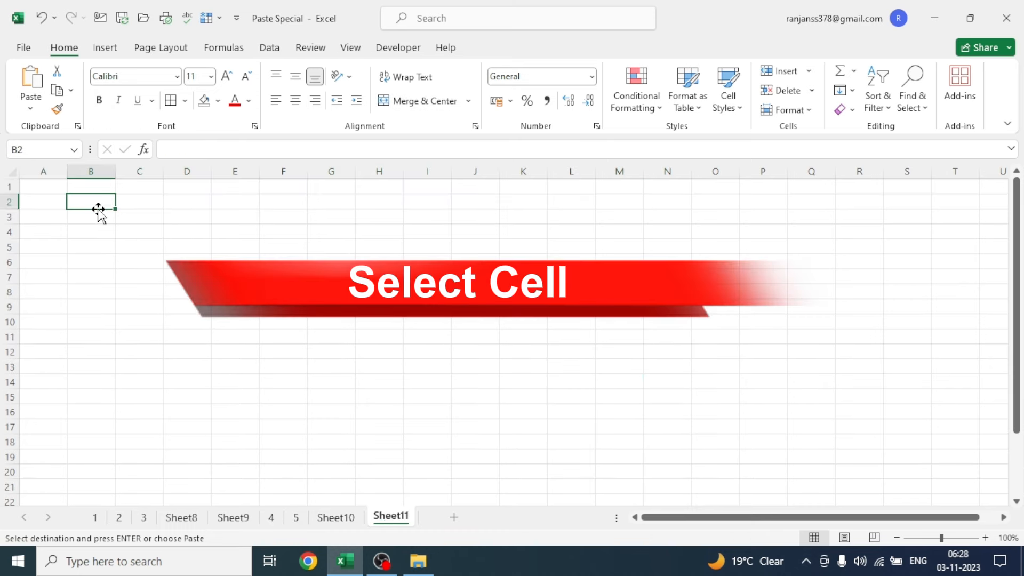
{"action": "key", "text": "ctrl+alt+v"}
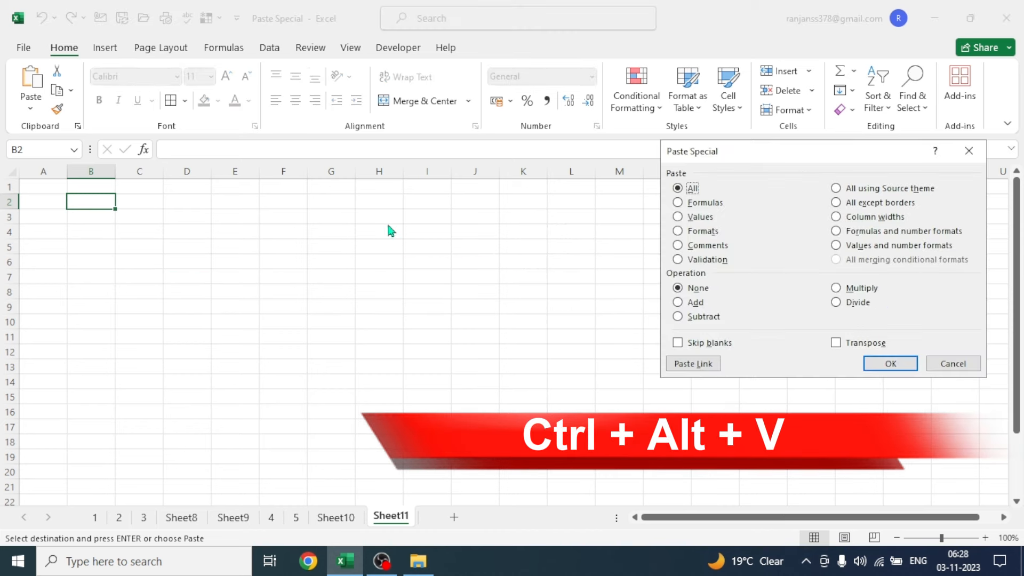
{"action": "left_click", "coordinate": [680, 231]}
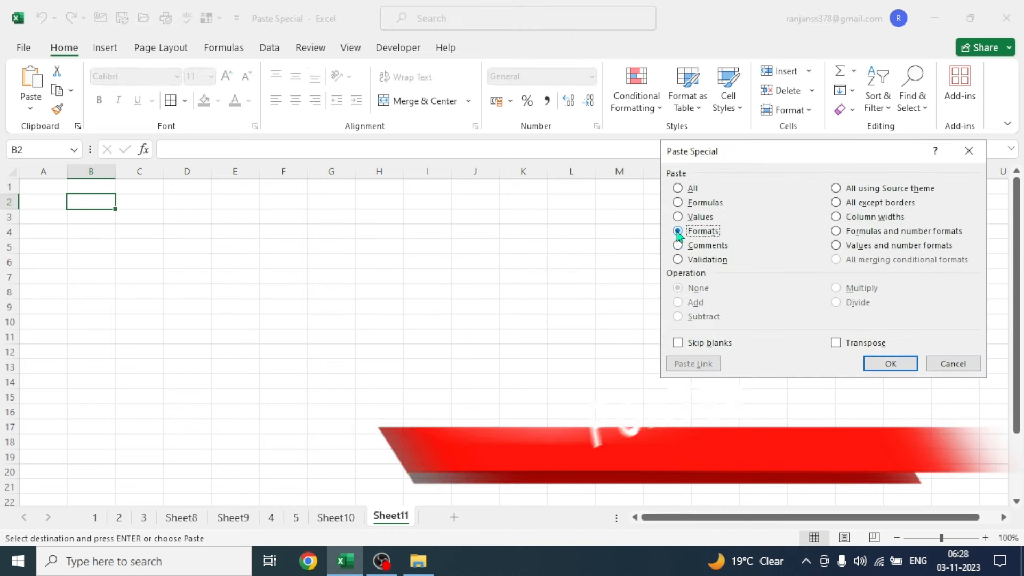
{"action": "left_click", "coordinate": [890, 365]}
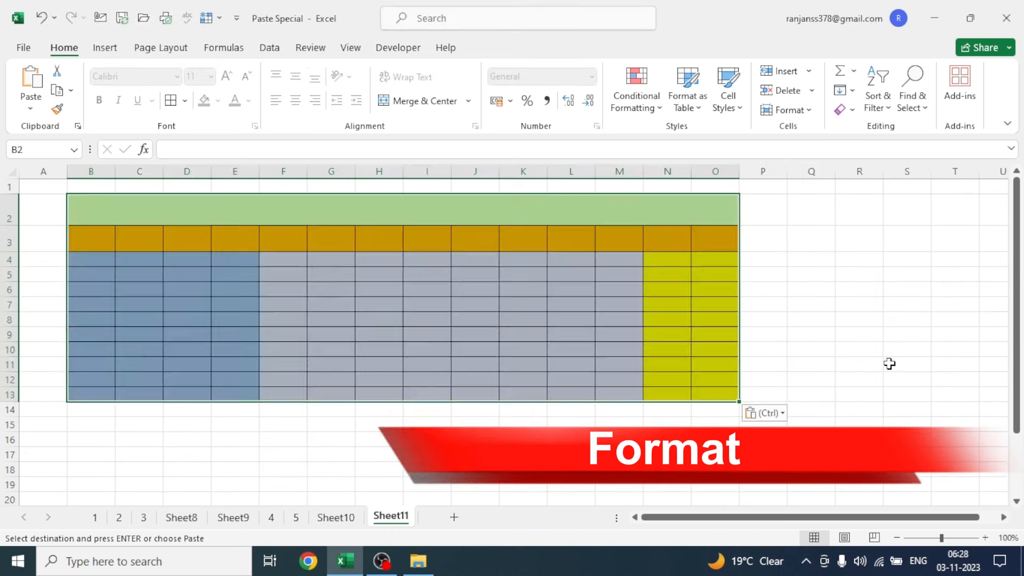
{"action": "left_click", "coordinate": [504, 442]}
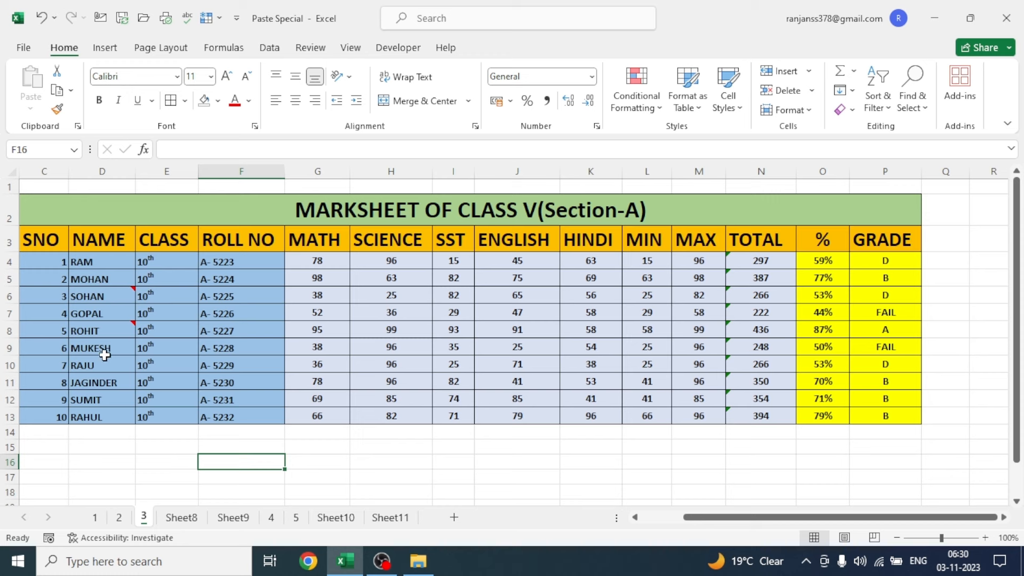
Review the existing comments in the Name column on sheet 3 and add the comment "He is from Delhi" to cell D9.
{"action": "mouse_move", "coordinate": [108, 297]}
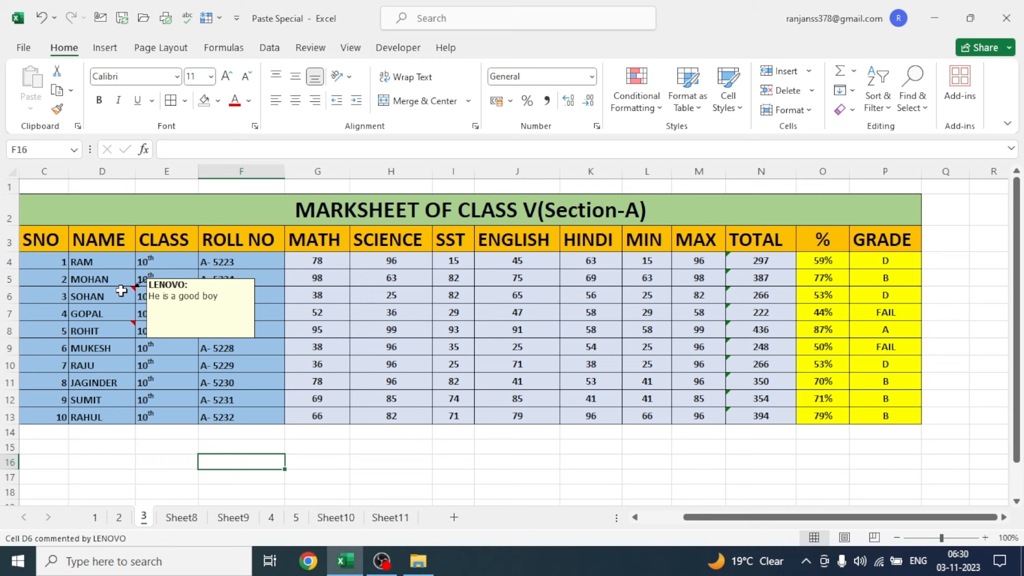
{"action": "mouse_move", "coordinate": [105, 332]}
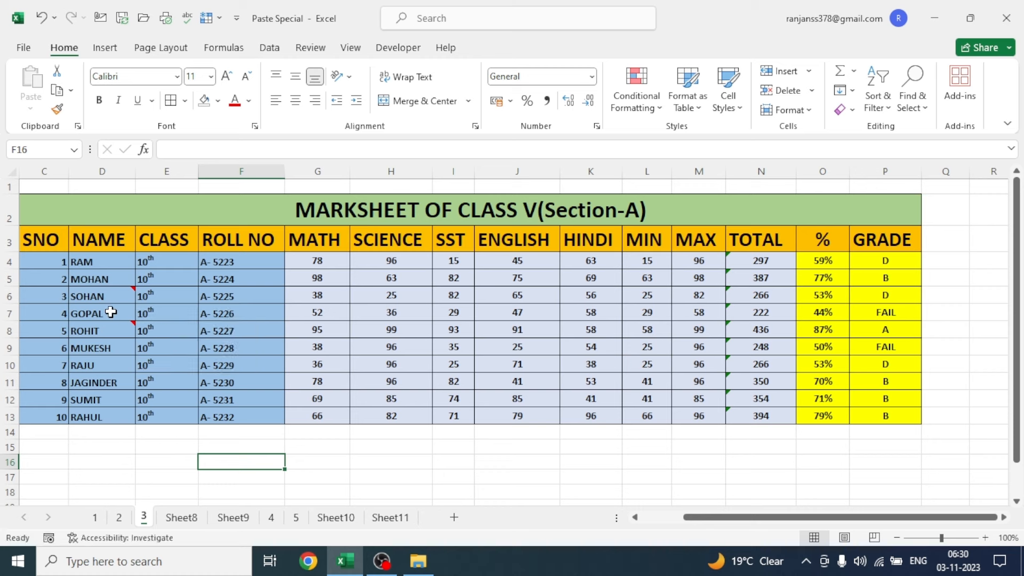
{"action": "left_click", "coordinate": [103, 349]}
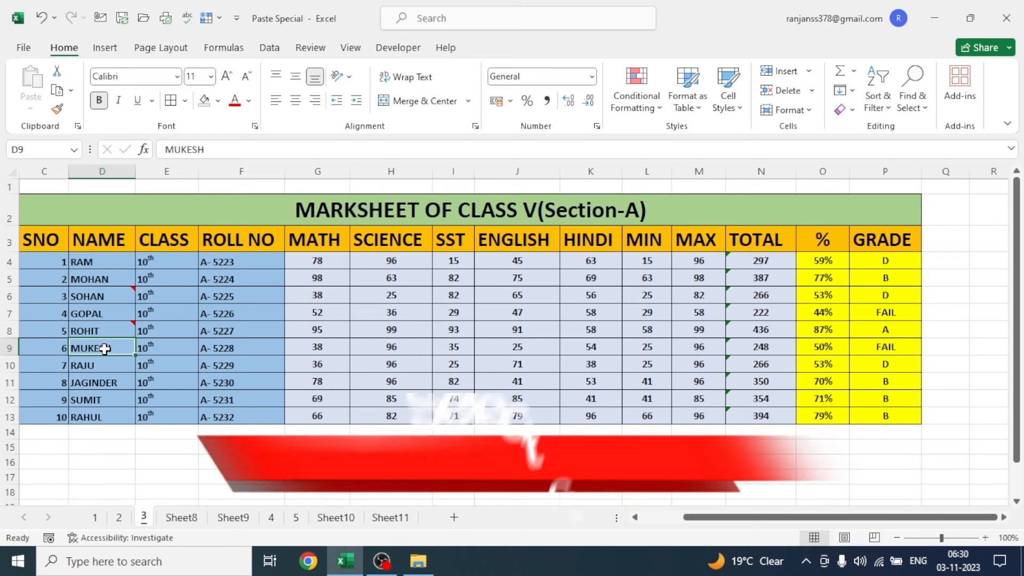
{"action": "right_click", "coordinate": [105, 349]}
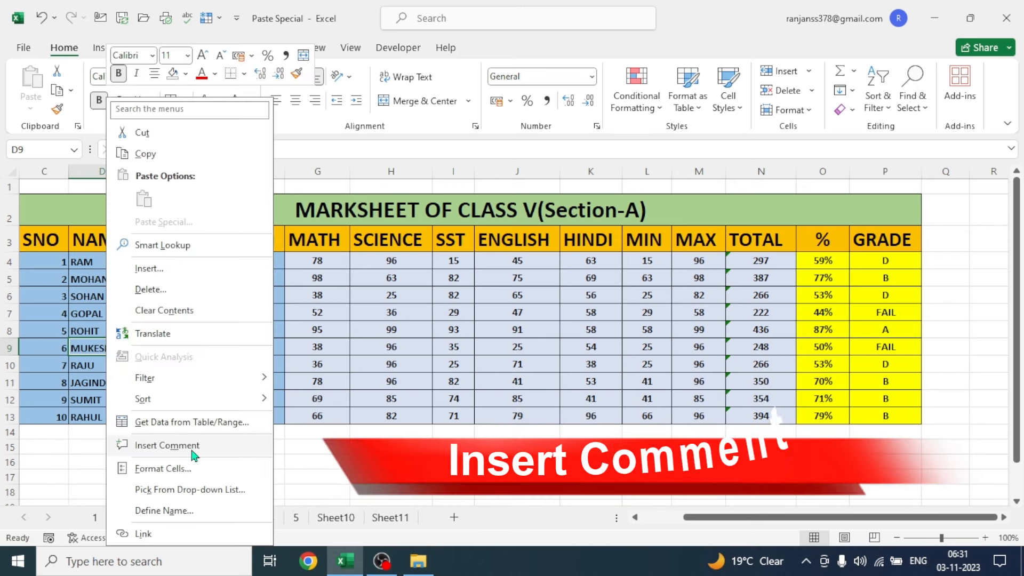
{"action": "left_click", "coordinate": [162, 447]}
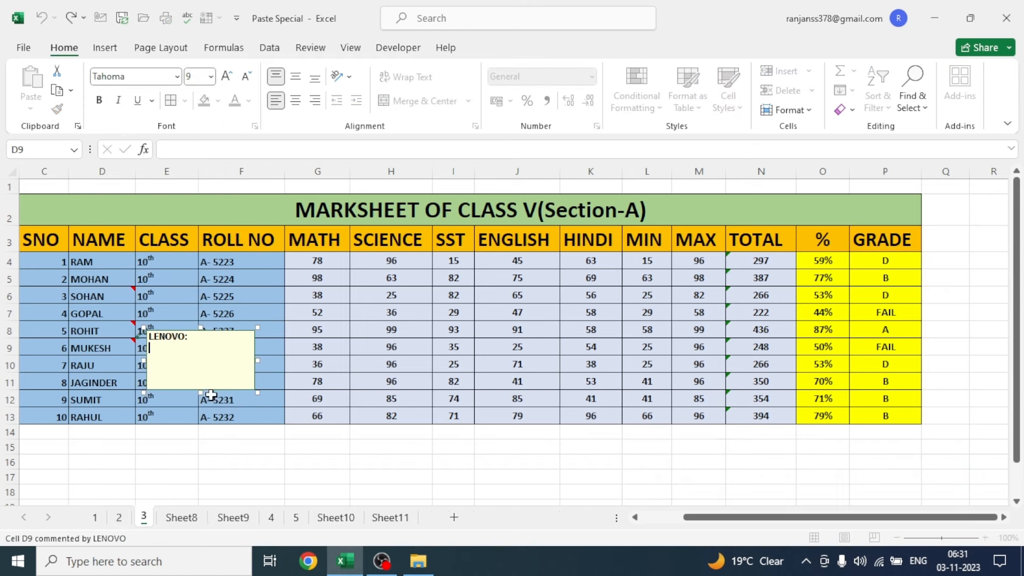
{"action": "type", "text": "He is from Delhi"}
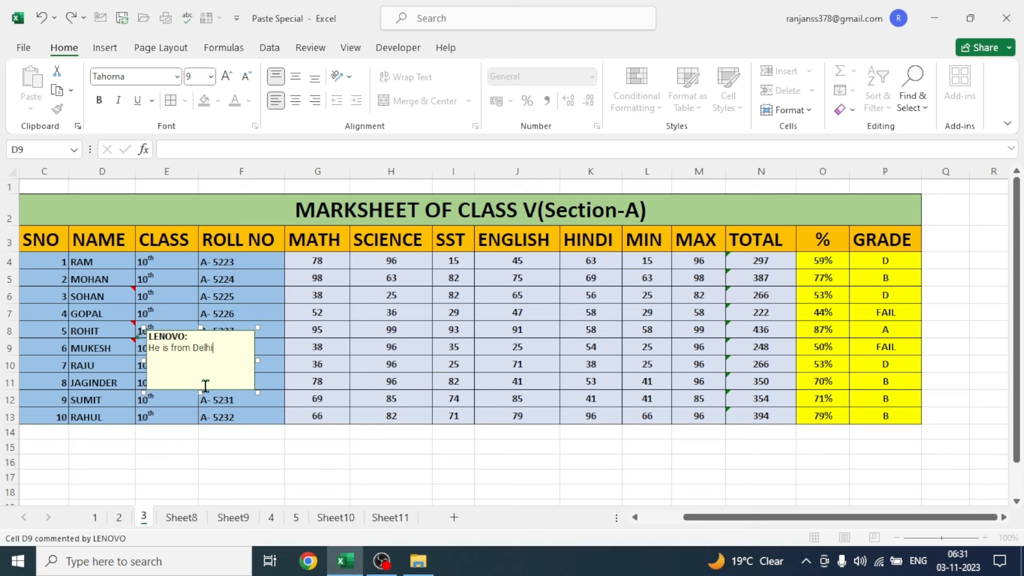
{"action": "left_click", "coordinate": [98, 385]}
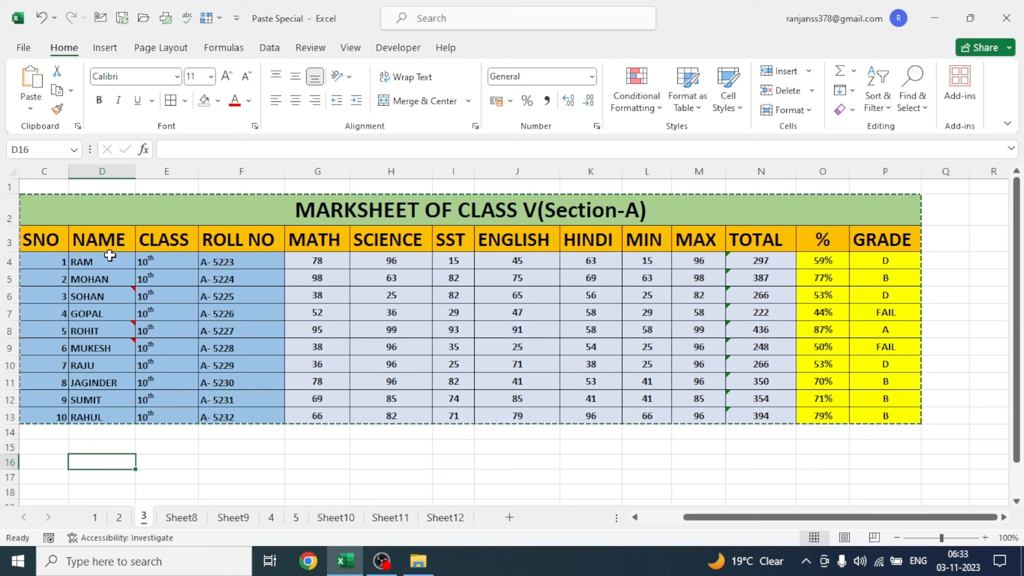
Copy the names in D4:D13 on sheet 3 and paste only their comments onto B3:B12 on Sheet12 using Paste Special.
{"action": "left_click_drag", "start_coordinate": [101, 261], "coordinate": [107, 417]}
{"action": "key", "text": "ctrl+c"}
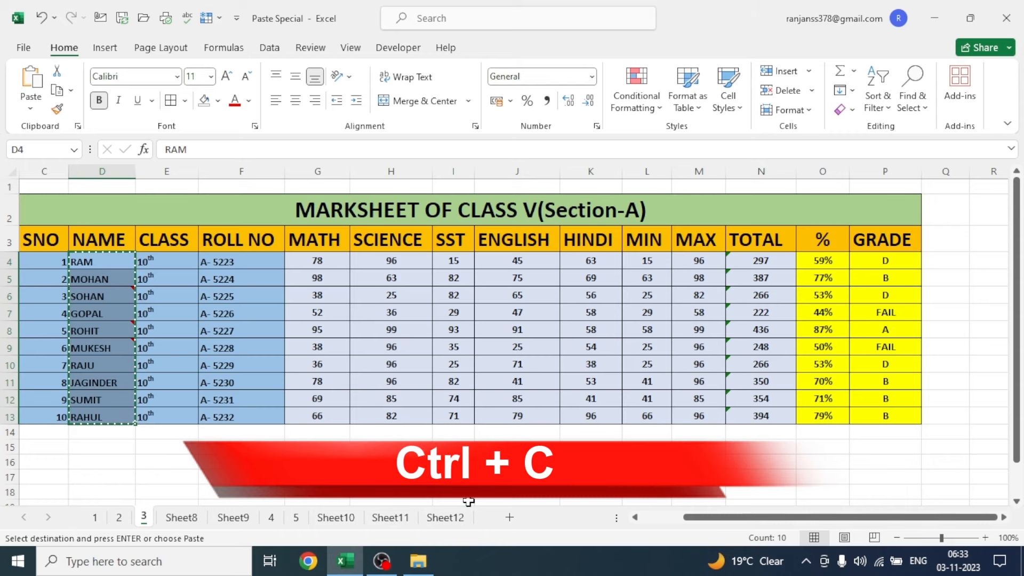
{"action": "left_click", "coordinate": [445, 519]}
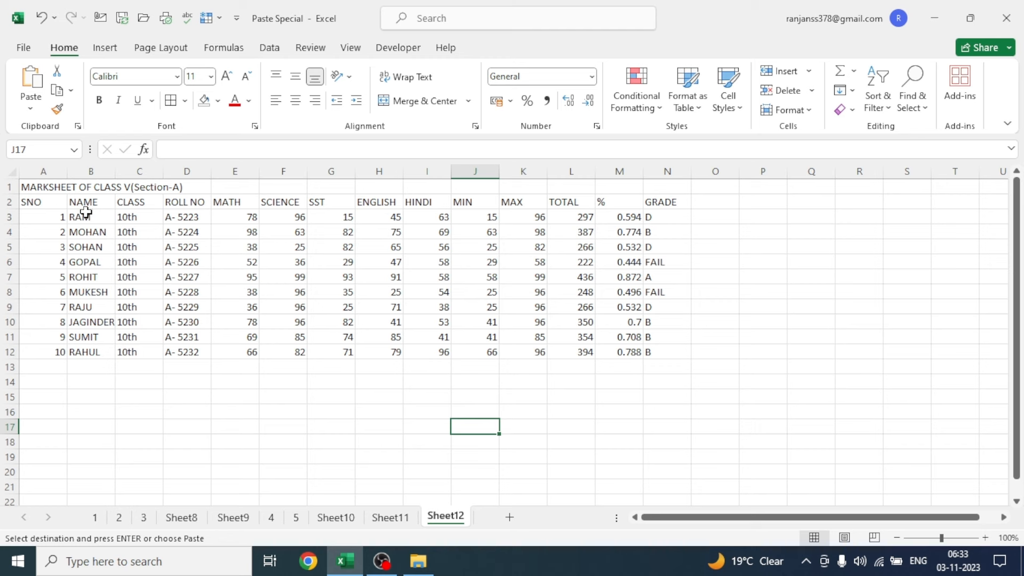
{"action": "left_click_drag", "start_coordinate": [89, 216], "coordinate": [89, 353]}
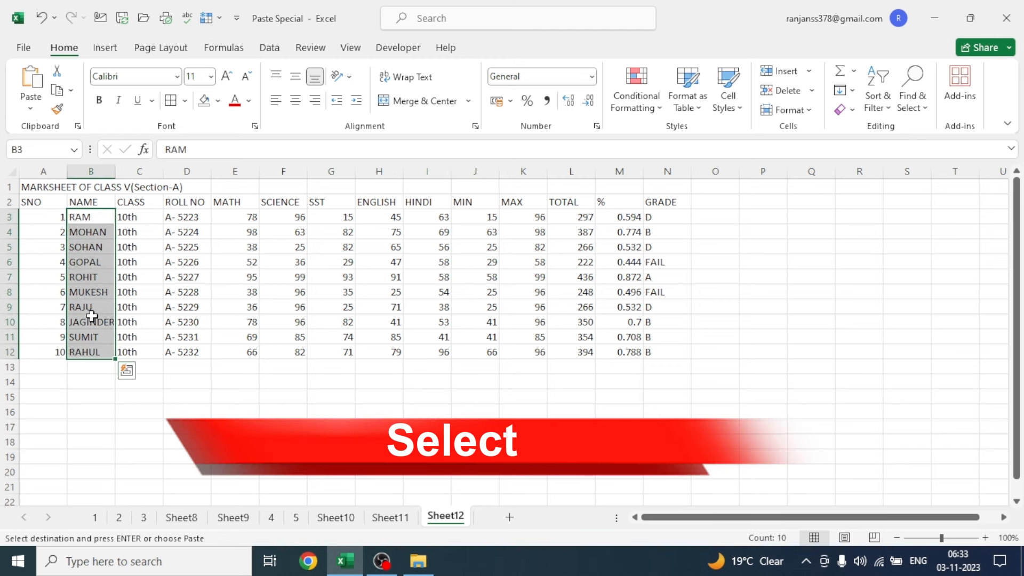
{"action": "key", "text": "ctrl+alt+v"}
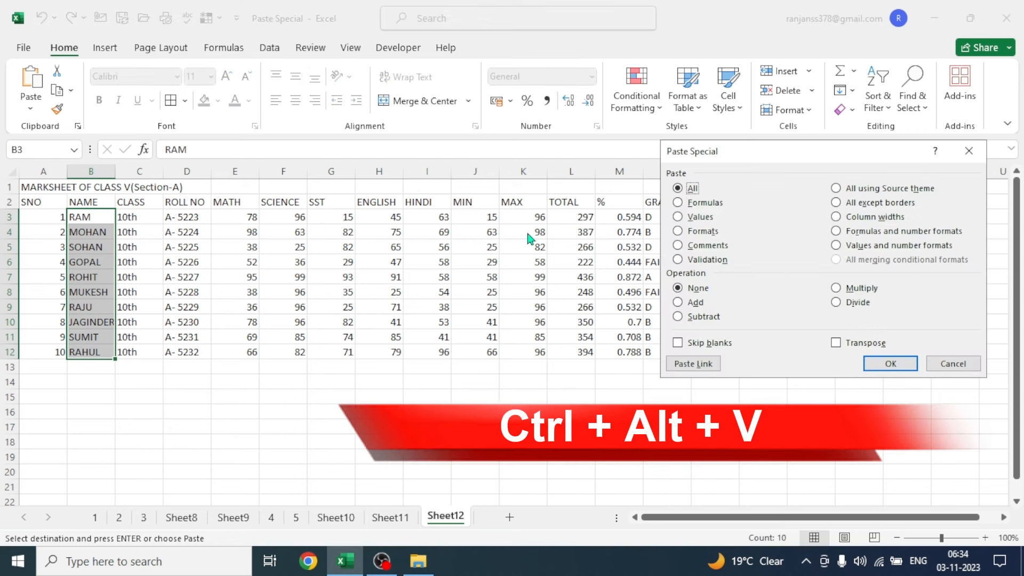
{"action": "left_click", "coordinate": [678, 245]}
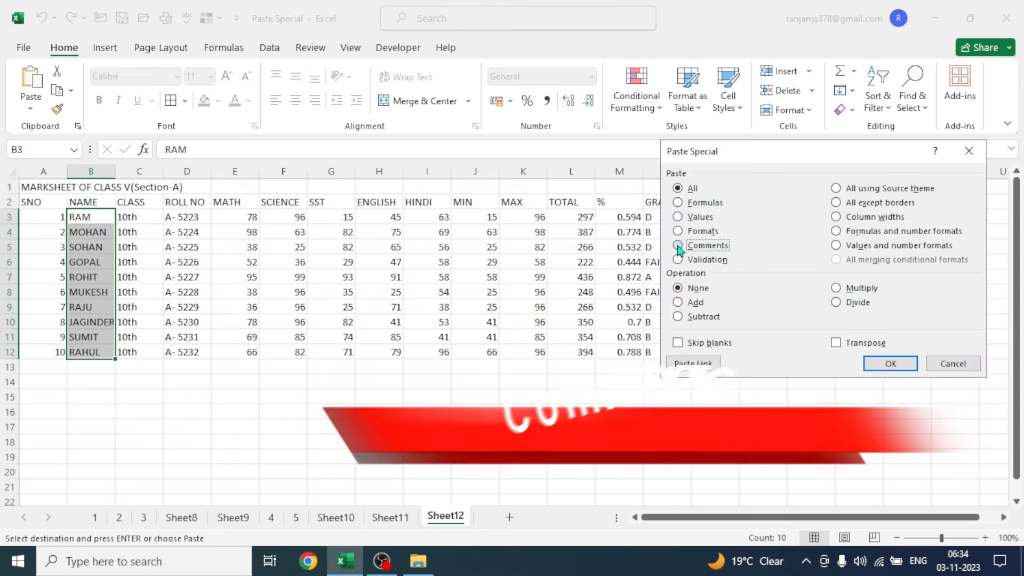
{"action": "left_click", "coordinate": [890, 364]}
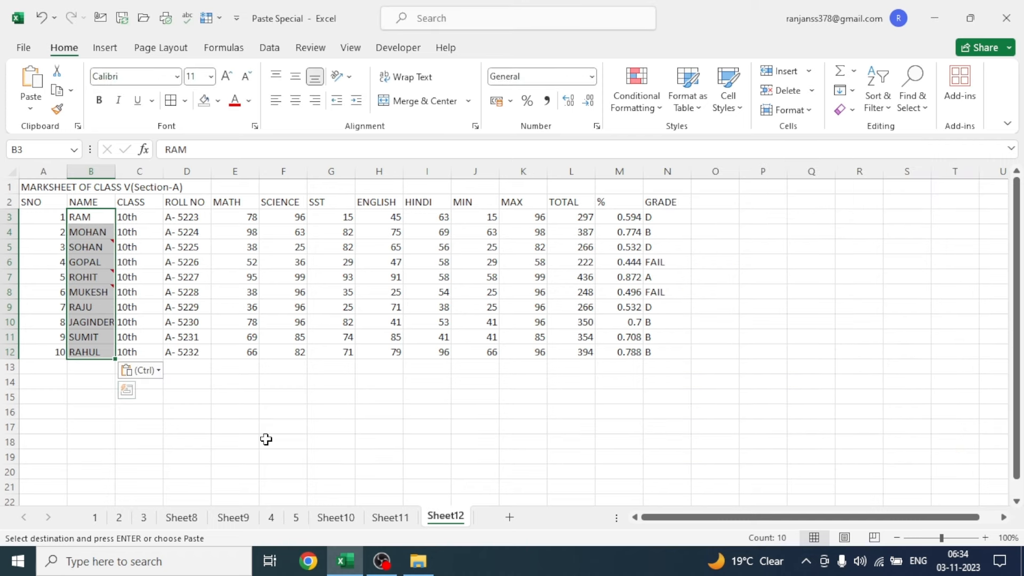
{"action": "left_click", "coordinate": [258, 423]}
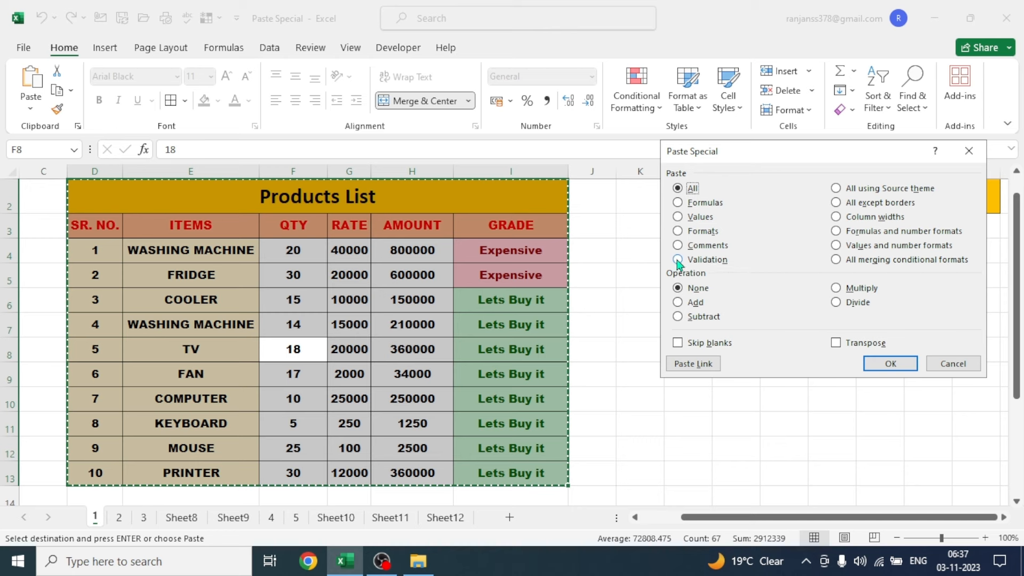
Close the Paste Special dialog without pasting and switch to the items and cost table on Sheet8.
{"action": "left_click", "coordinate": [968, 152]}
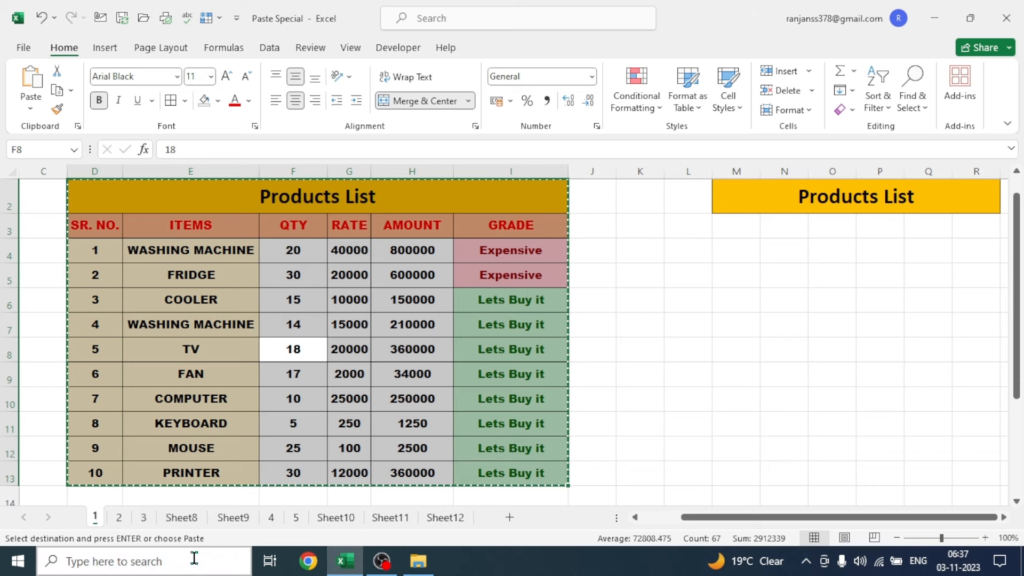
{"action": "left_click", "coordinate": [180, 518]}
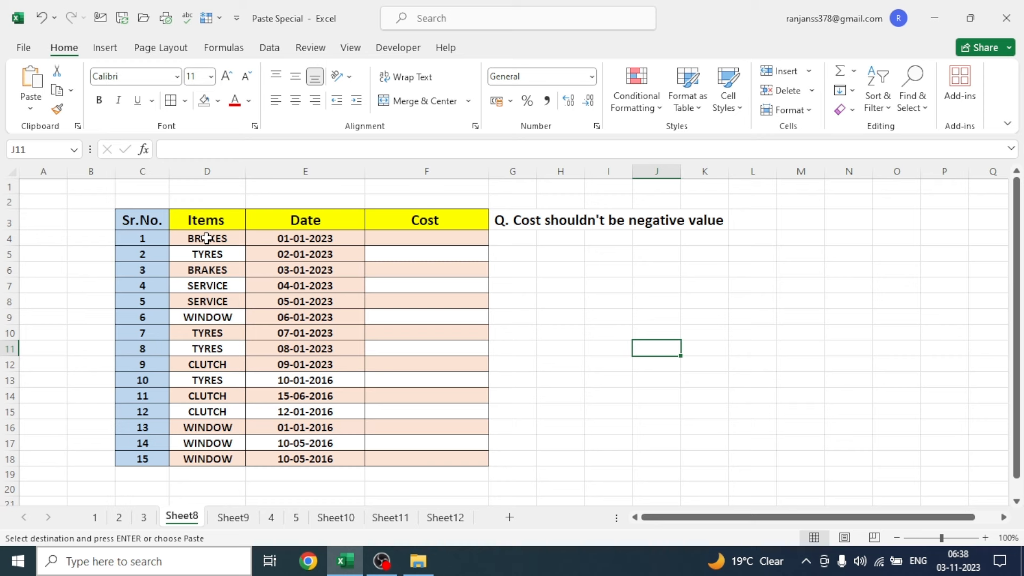
Test the unrestricted Cost column by entering 0 and then -100 in cell F4.
{"action": "left_click", "coordinate": [423, 241]}
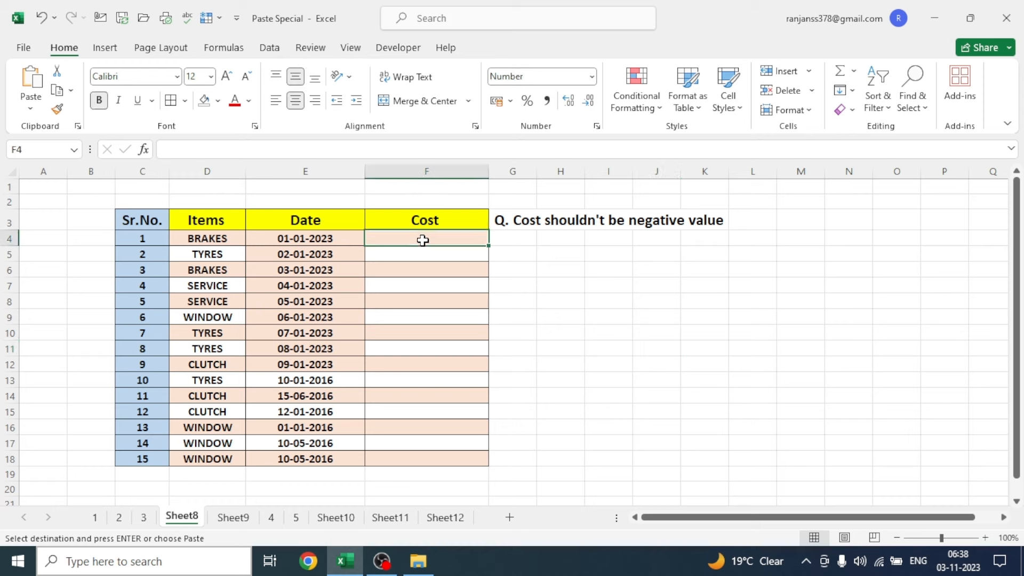
{"action": "type", "text": "0"}
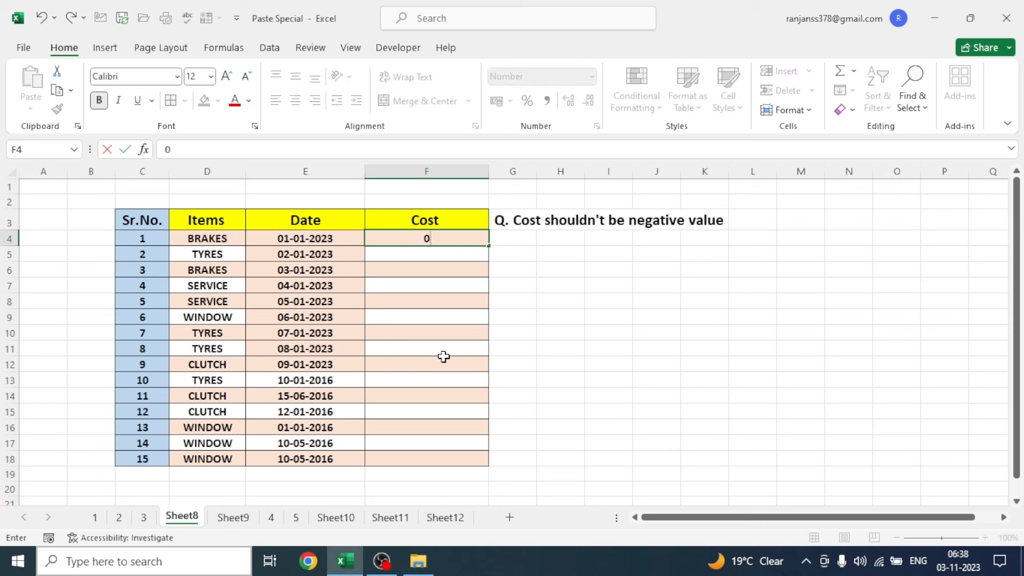
{"action": "left_click", "coordinate": [436, 315]}
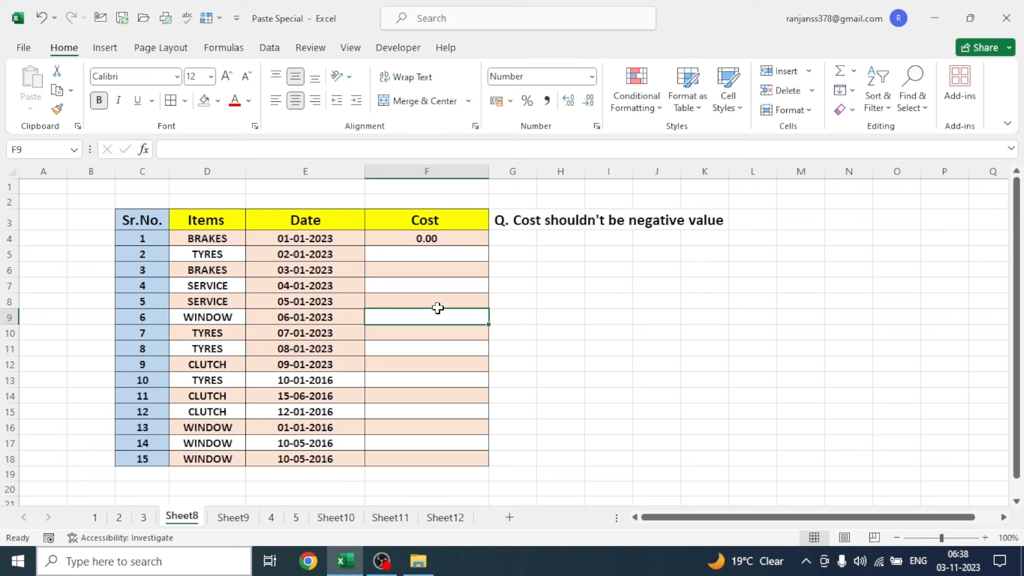
{"action": "left_click", "coordinate": [424, 238]}
{"action": "type", "text": "-100"}
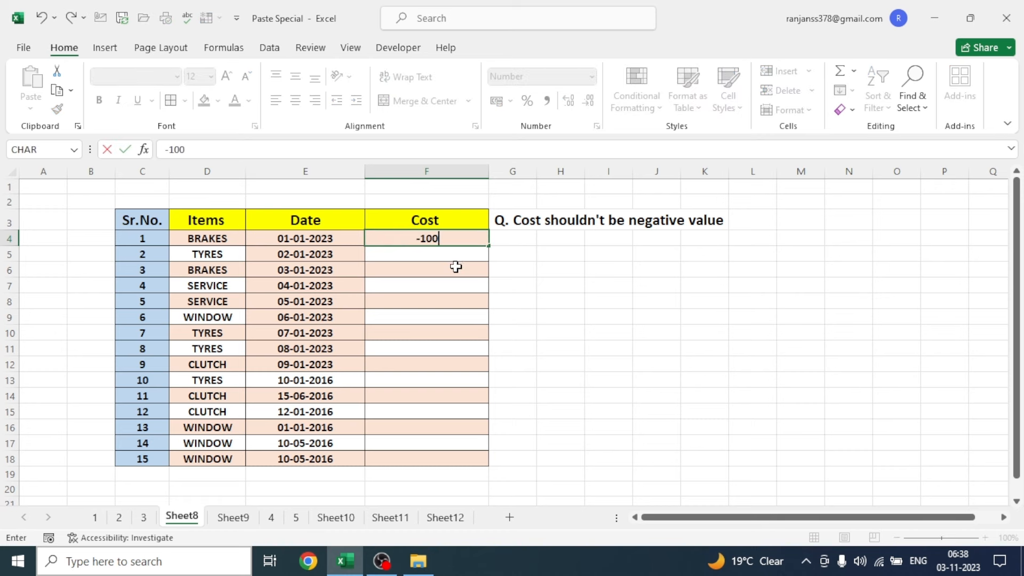
{"action": "left_click", "coordinate": [445, 284]}
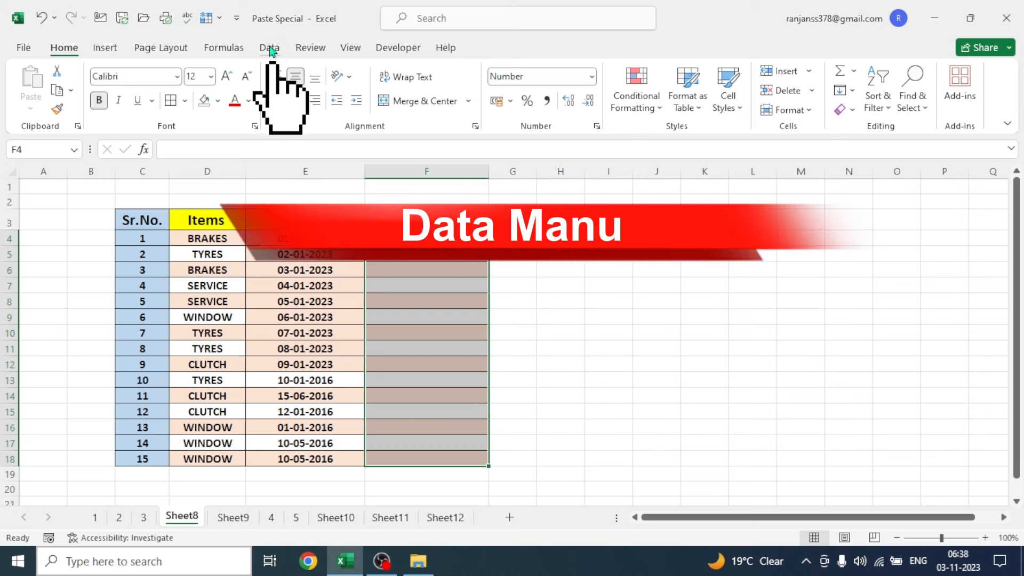
Open Data Validation for the selected Cost cells F4:F18 and set the allowed criteria to Custom.
{"action": "left_click", "coordinate": [270, 51]}
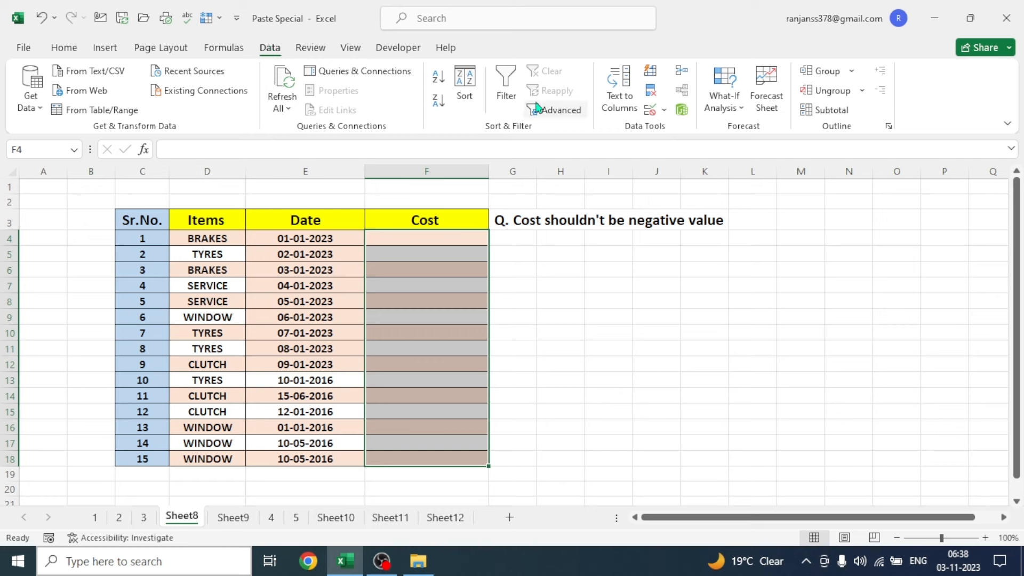
{"action": "left_click", "coordinate": [665, 112]}
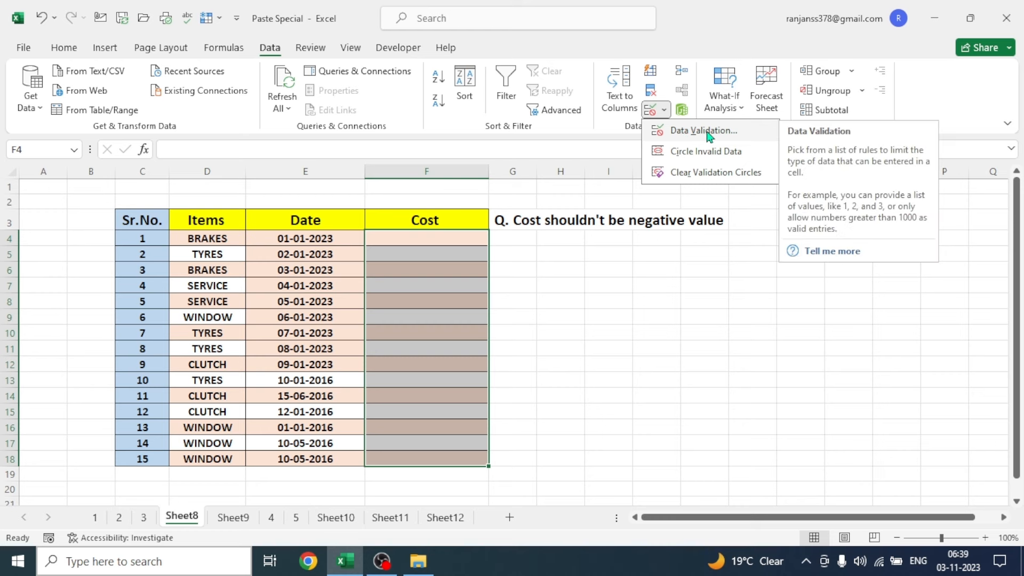
{"action": "left_click", "coordinate": [683, 134]}
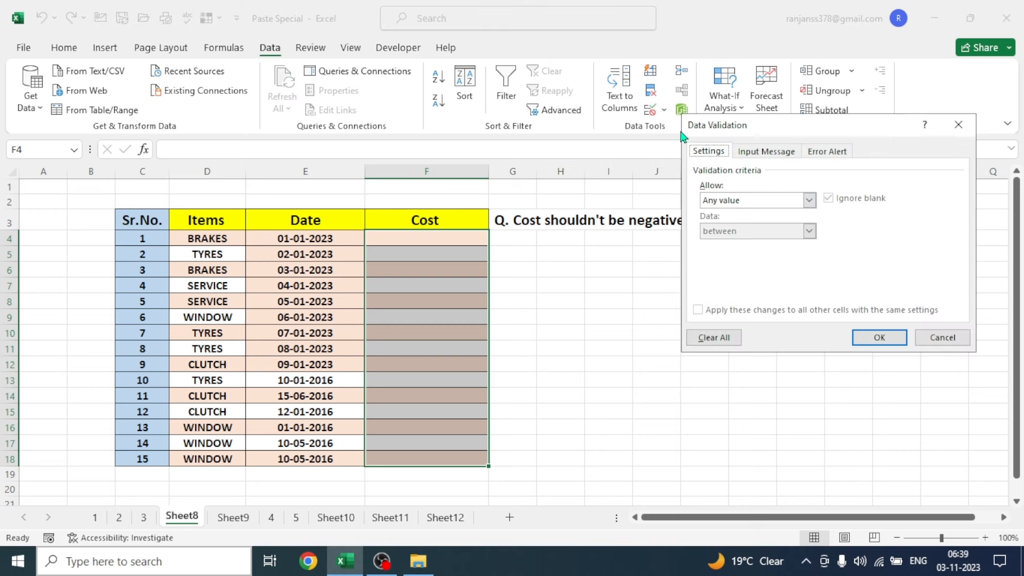
{"action": "left_click", "coordinate": [793, 200]}
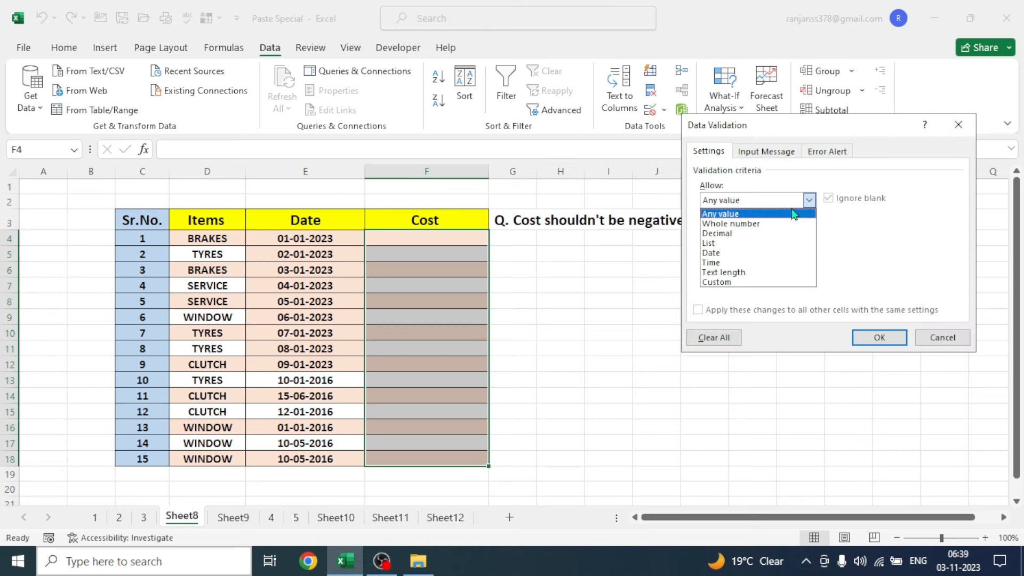
{"action": "left_click", "coordinate": [715, 284]}
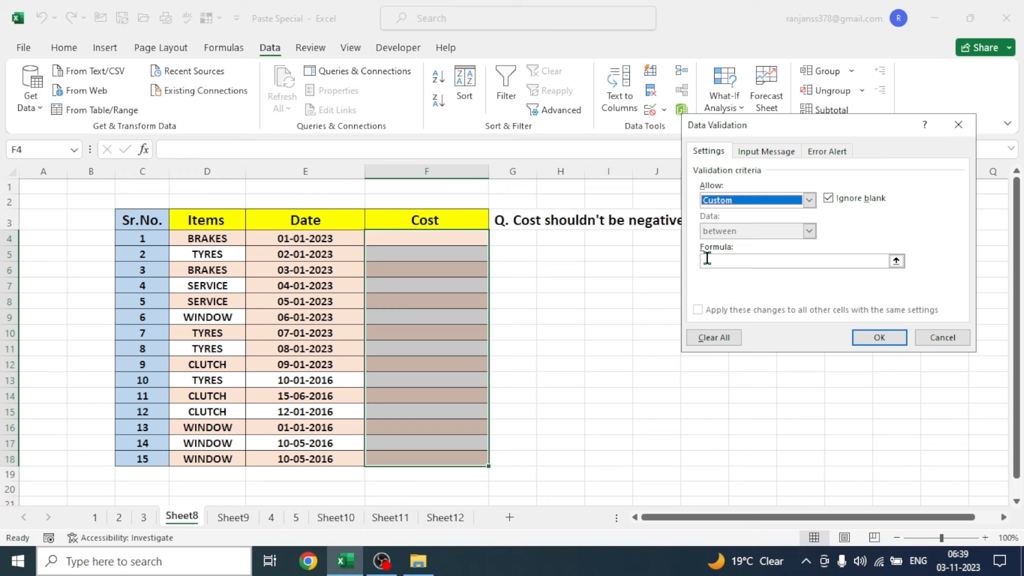
Enter =F4>0 as the custom validation formula for the Cost cells, picking F4 from the sheet.
{"action": "left_click", "coordinate": [706, 261]}
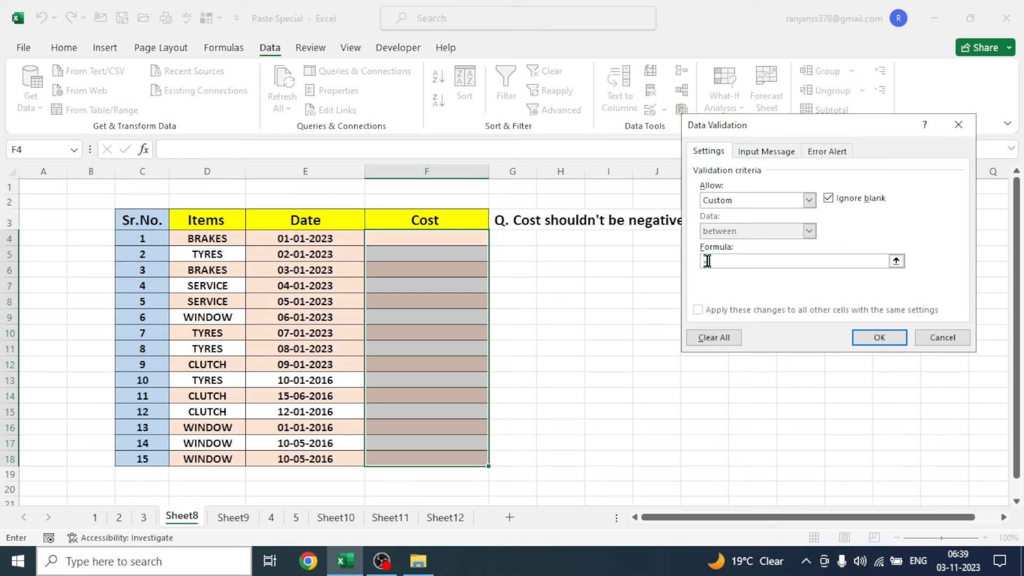
{"action": "type", "text": "="}
{"action": "key", "text": "BackSpace"}
{"action": "type", "text": "="}
{"action": "left_click", "coordinate": [455, 240]}
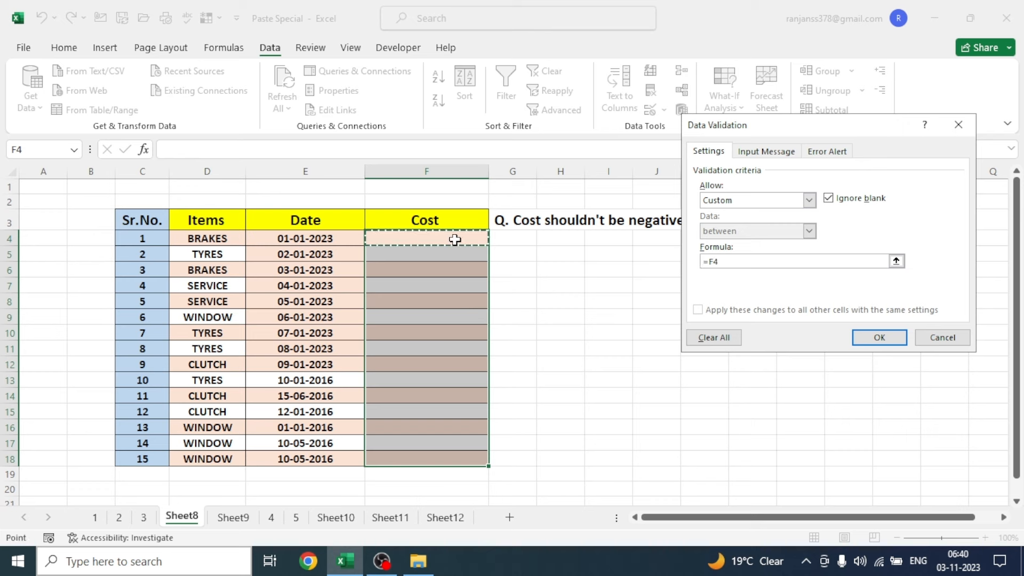
{"action": "type", "text": ">0"}
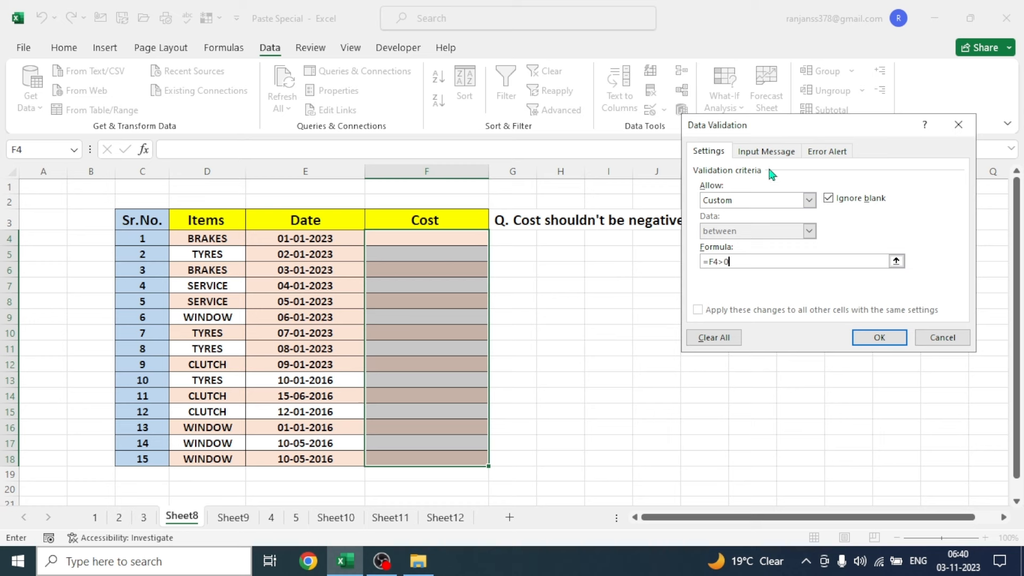
Add the input message "Value shuould be posite" titled "Invalid Data" to the Cost cells' validation and apply the rule.
{"action": "left_click", "coordinate": [767, 152]}
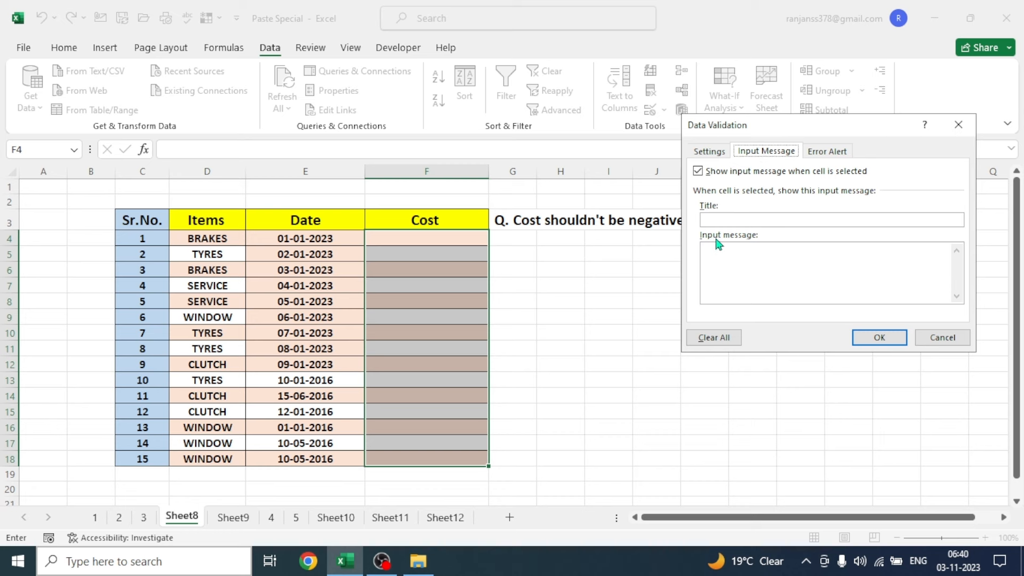
{"action": "left_click", "coordinate": [713, 220]}
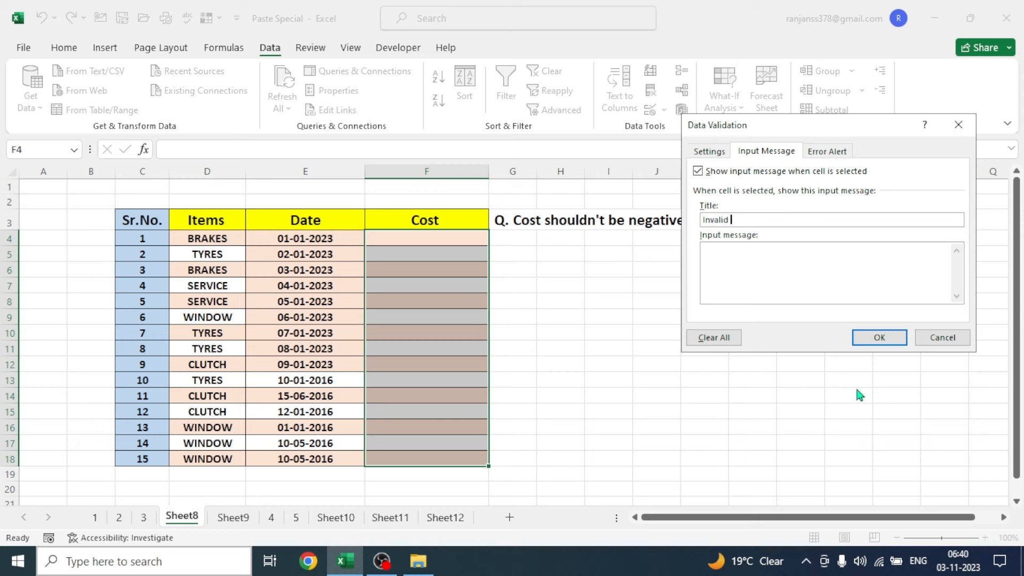
{"action": "type", "text": "Invalid Data"}
{"action": "key", "text": "Tab"}
{"action": "type", "text": "Value shouuld be posite"}
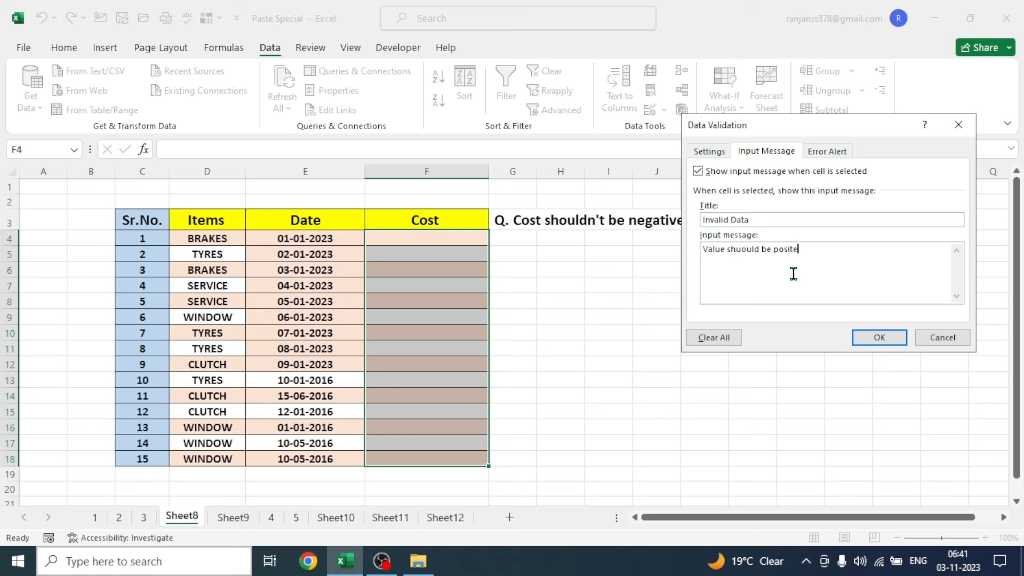
{"action": "left_click", "coordinate": [874, 340]}
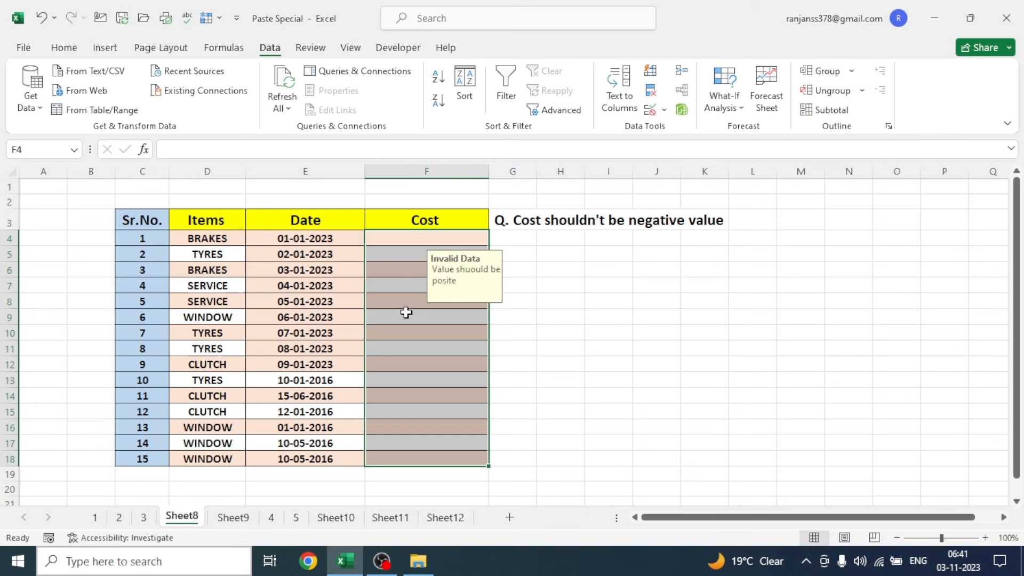
Test the Cost validation by entering 100 in cell F4 and the negative value -2 in F5.
{"action": "left_click", "coordinate": [395, 239]}
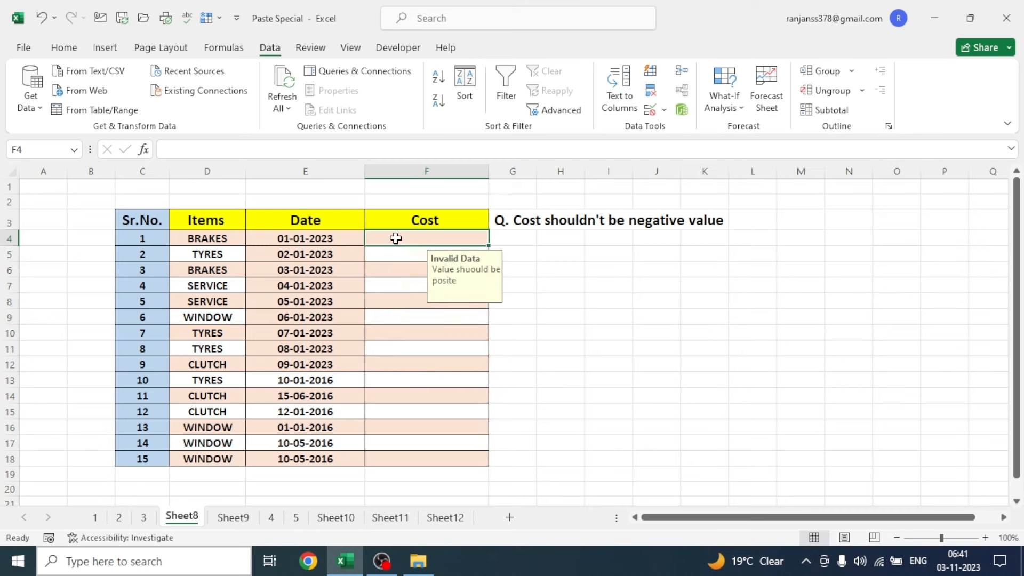
{"action": "type", "text": "100"}
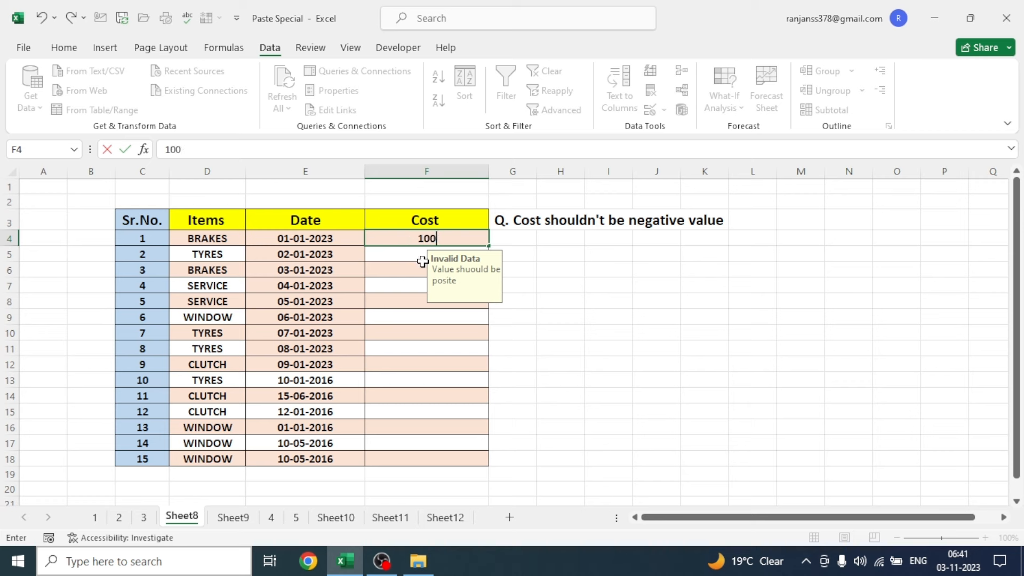
{"action": "key", "text": "Return"}
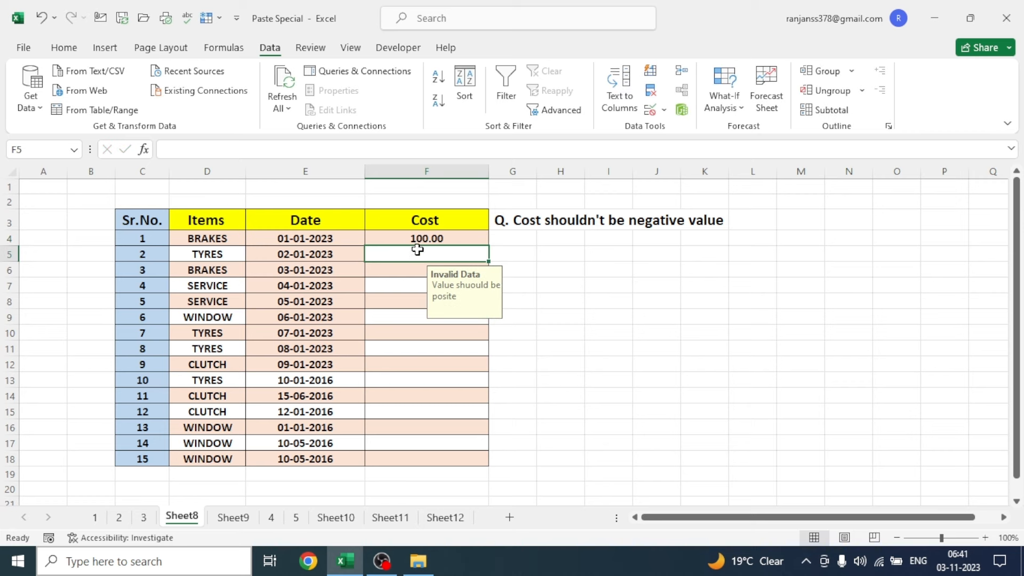
{"action": "type", "text": "-2"}
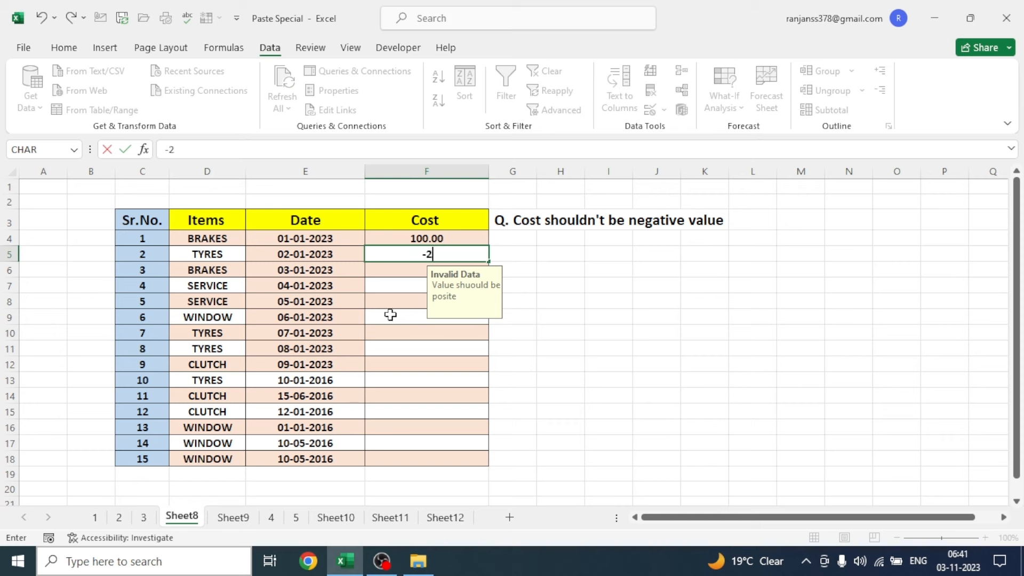
{"action": "key", "text": "Return"}
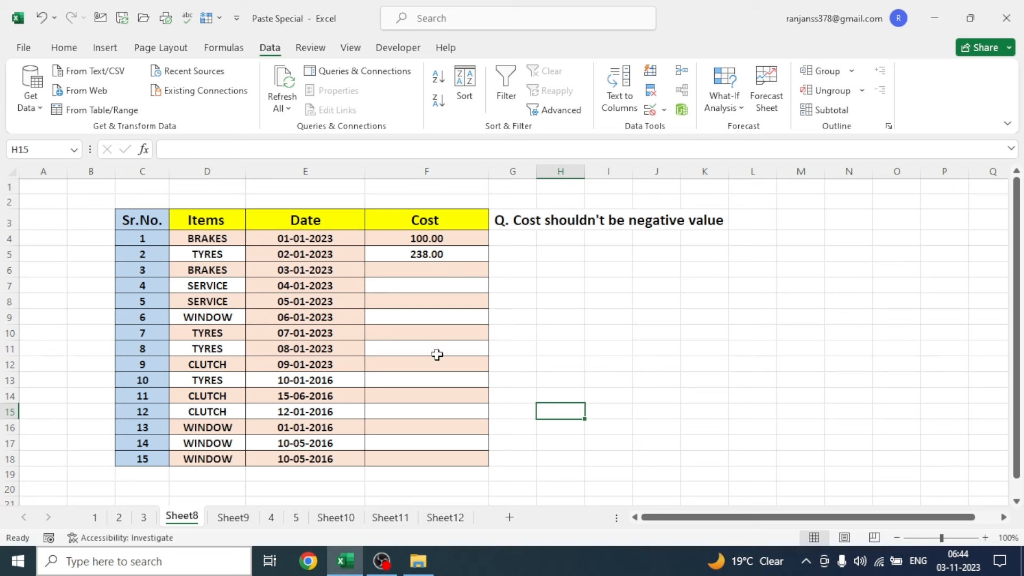
Copy Cost cells F4:F18 and paste only their Validation onto Total cells I5:I14 of the Fast Food List on sheet 2.
{"action": "left_click_drag", "start_coordinate": [427, 239], "coordinate": [417, 457]}
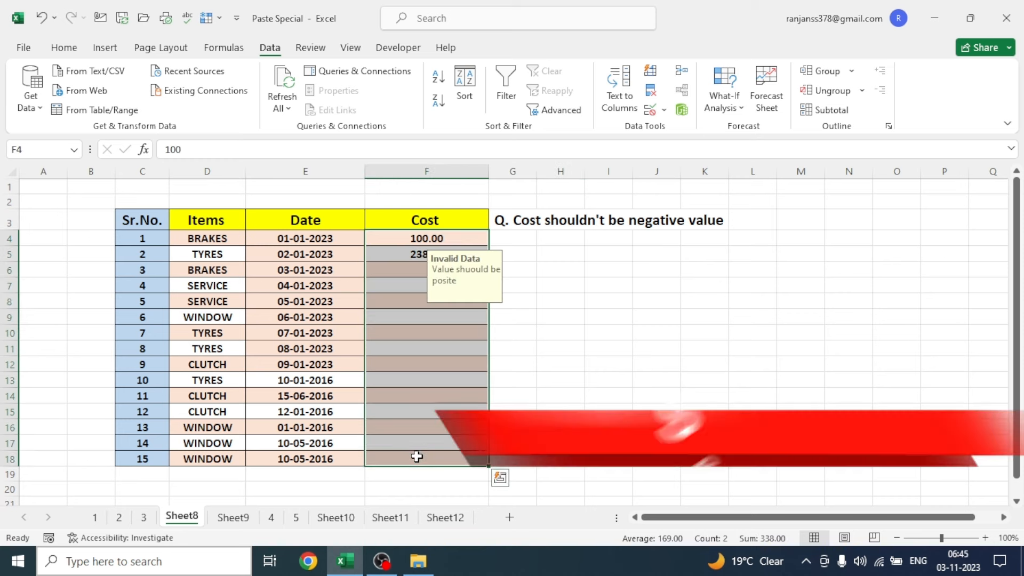
{"action": "key", "text": "ctrl+c"}
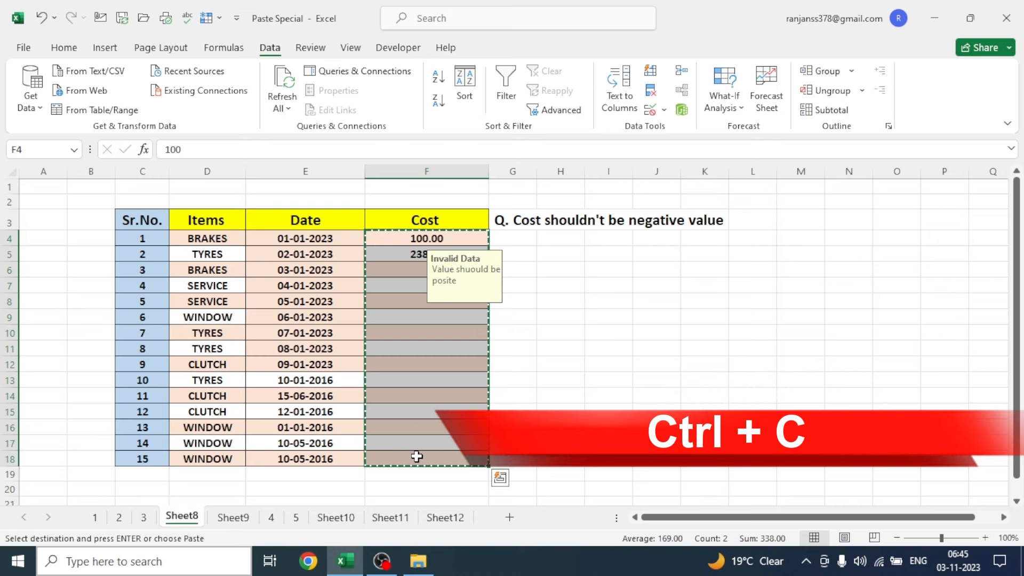
{"action": "left_click", "coordinate": [121, 520]}
{"action": "left_click", "coordinate": [510, 283]}
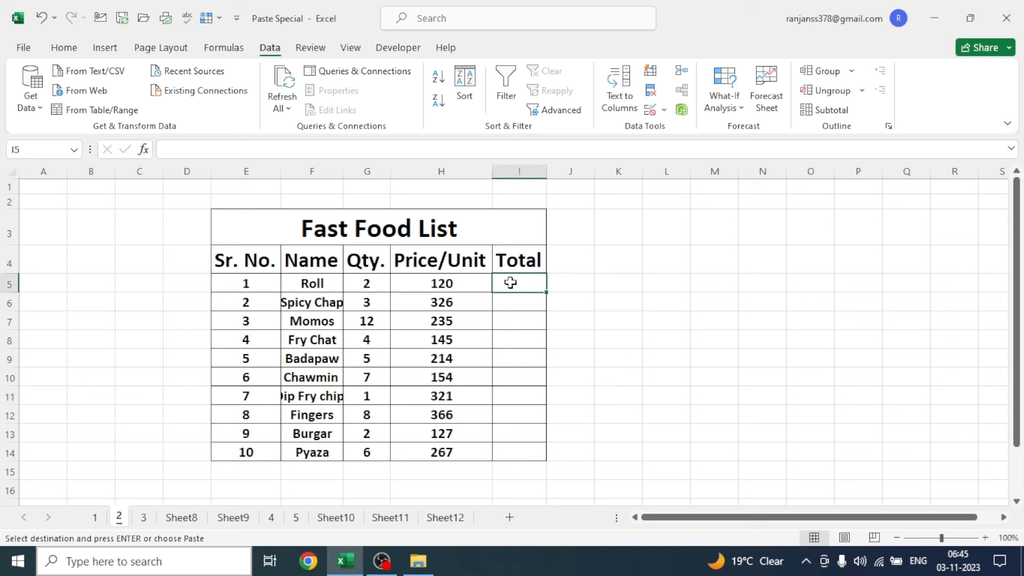
{"action": "left_click_drag", "start_coordinate": [510, 282], "coordinate": [513, 448]}
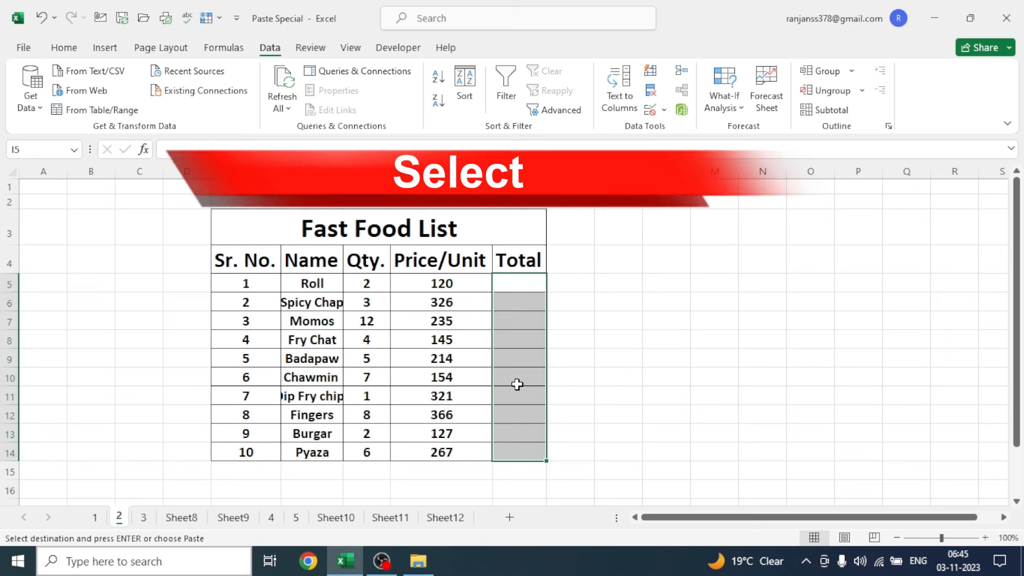
{"action": "key", "text": "ctrl+alt+v"}
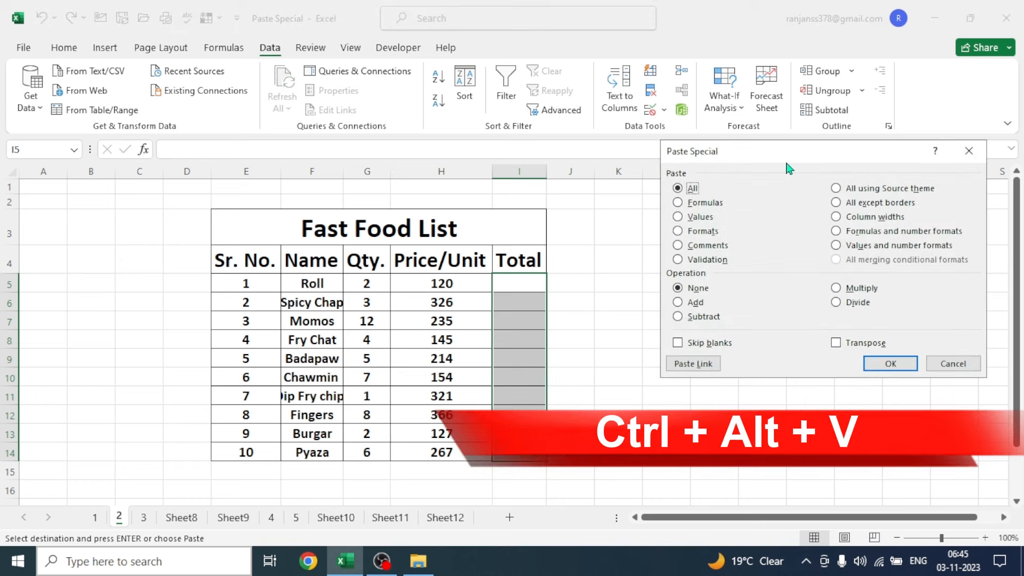
{"action": "left_click", "coordinate": [678, 260]}
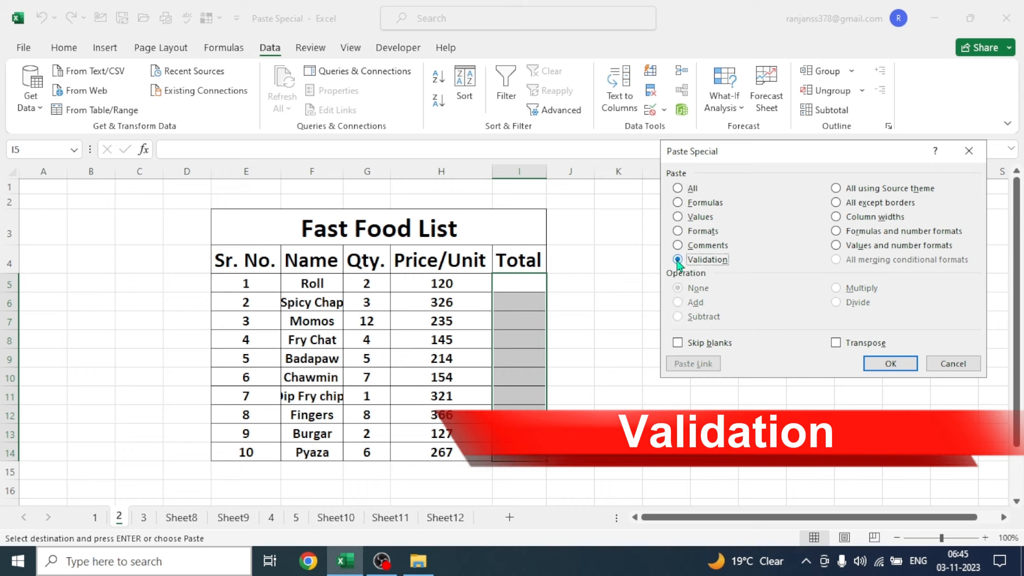
{"action": "left_click", "coordinate": [890, 363]}
{"action": "left_click", "coordinate": [667, 353]}
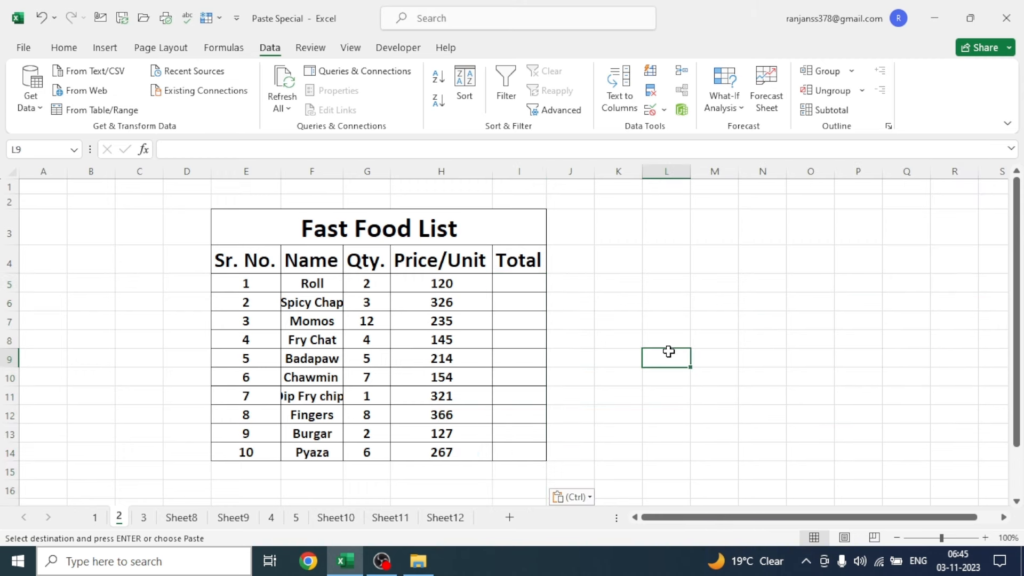
Test the pasted validation in Total cell I5 with 0, -5 and 4543, cancelling the first two entries.
{"action": "left_click", "coordinate": [518, 287]}
{"action": "type", "text": "0"}
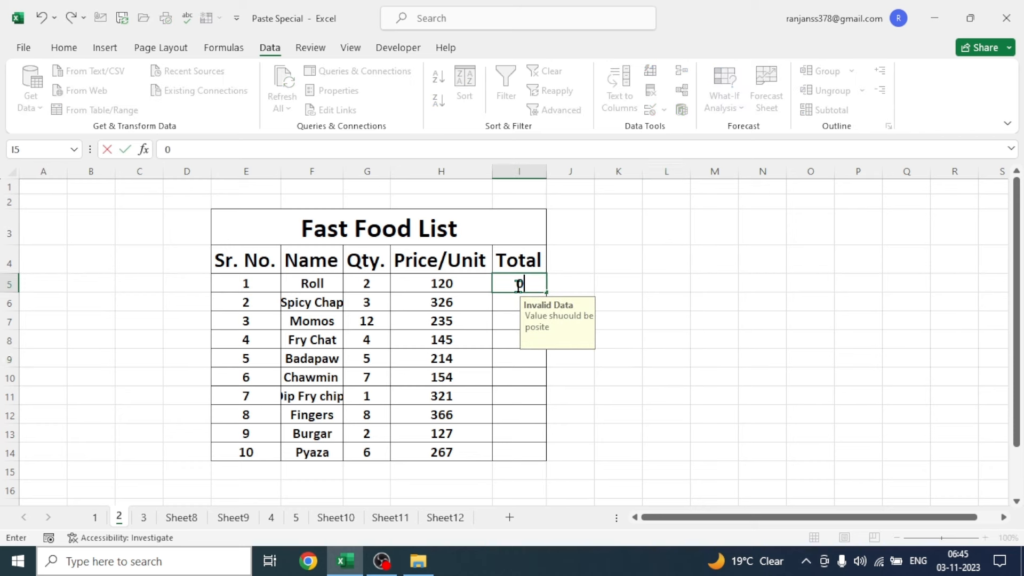
{"action": "key", "text": "Return"}
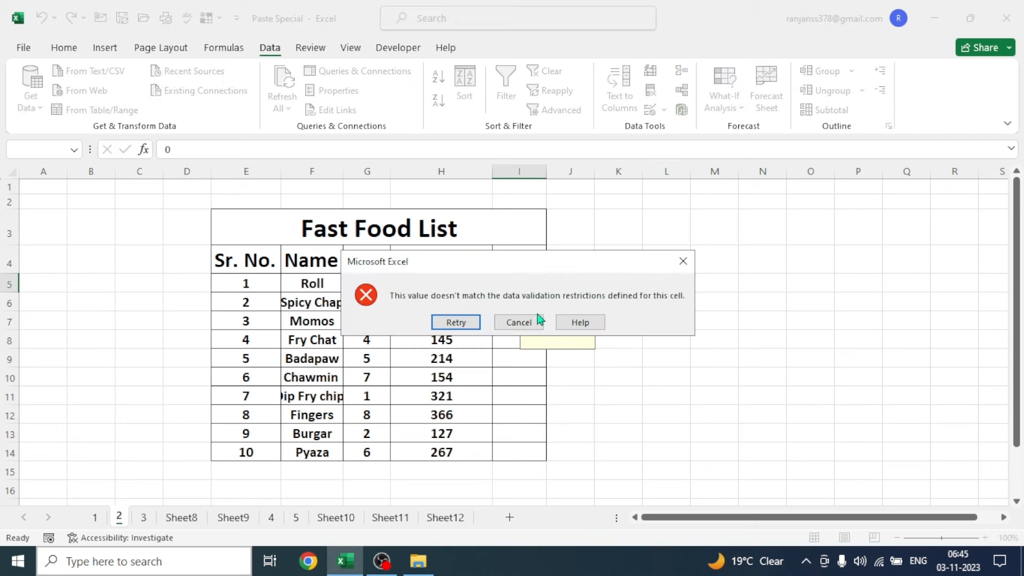
{"action": "left_click", "coordinate": [518, 332]}
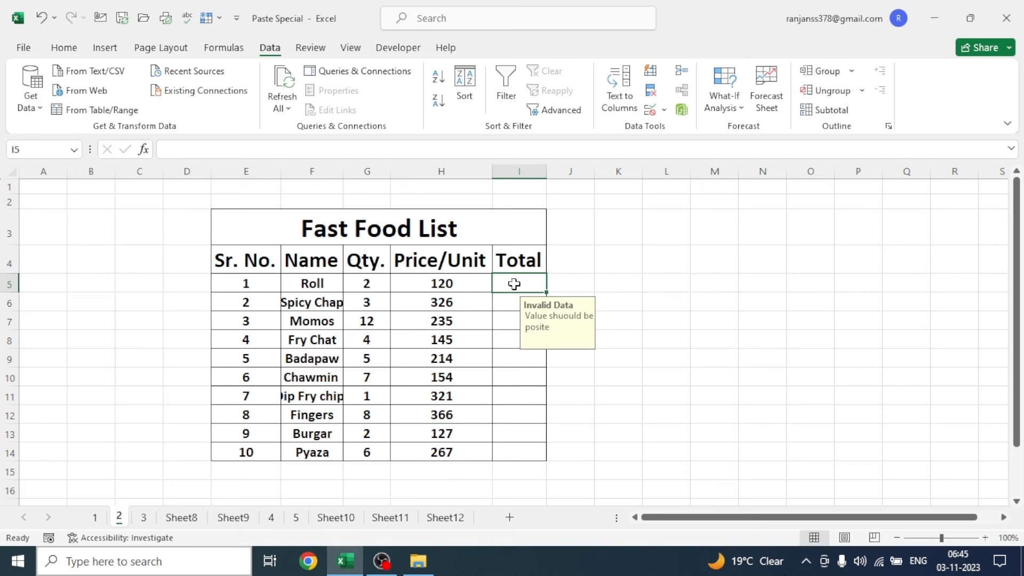
{"action": "type", "text": "-"}
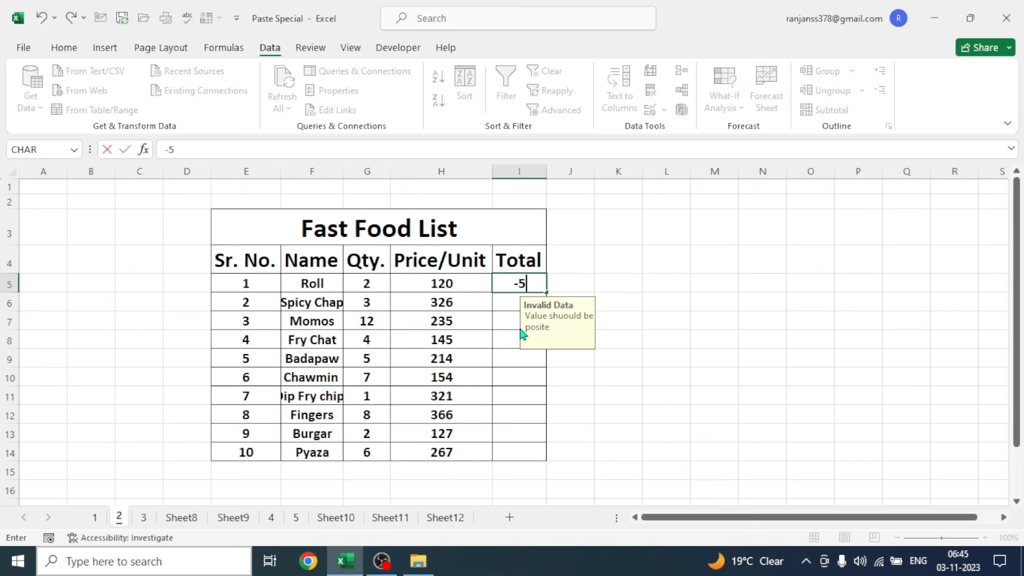
{"action": "type", "text": "5"}
{"action": "key", "text": "Return"}
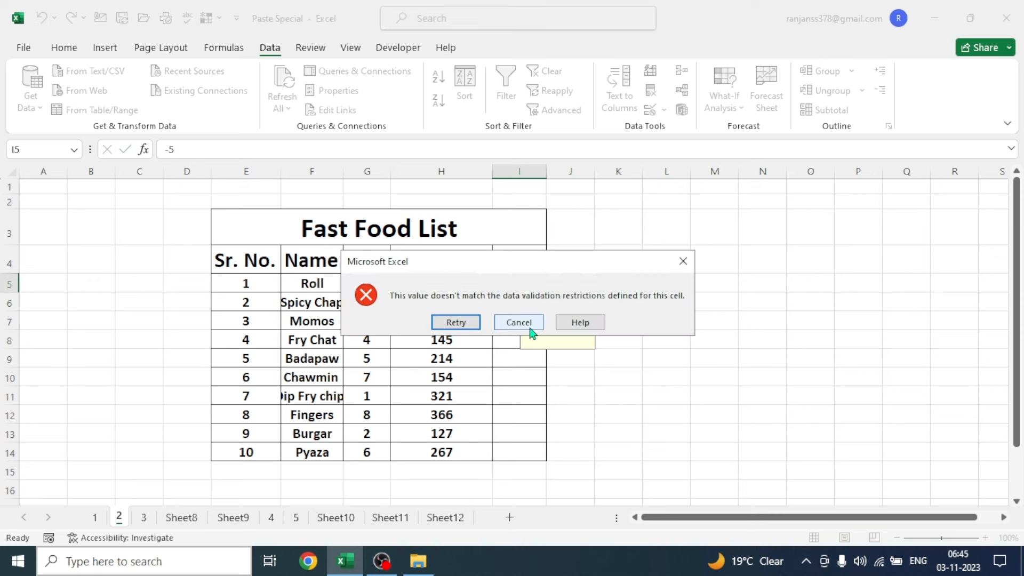
{"action": "left_click", "coordinate": [520, 326]}
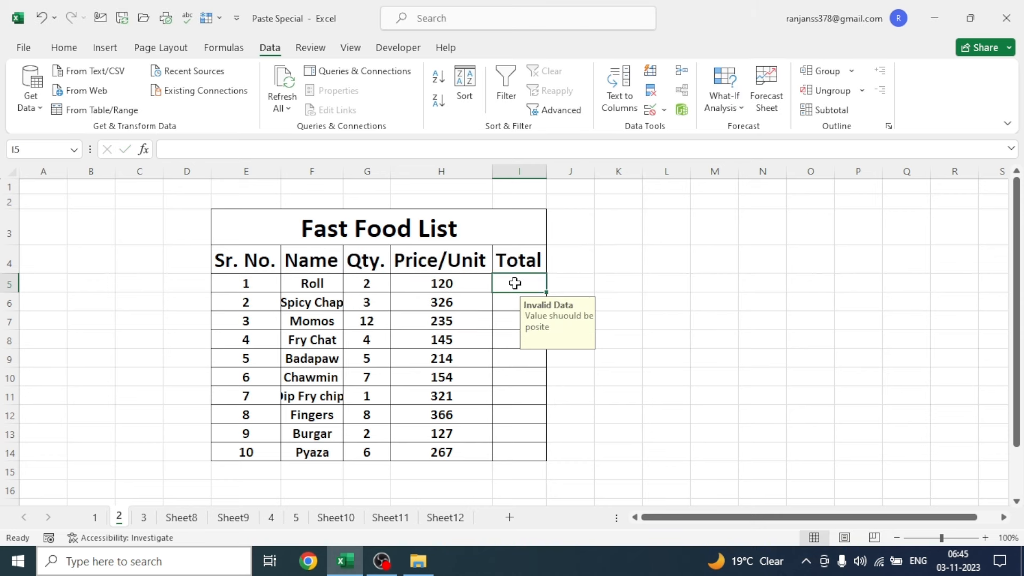
{"action": "type", "text": "4543"}
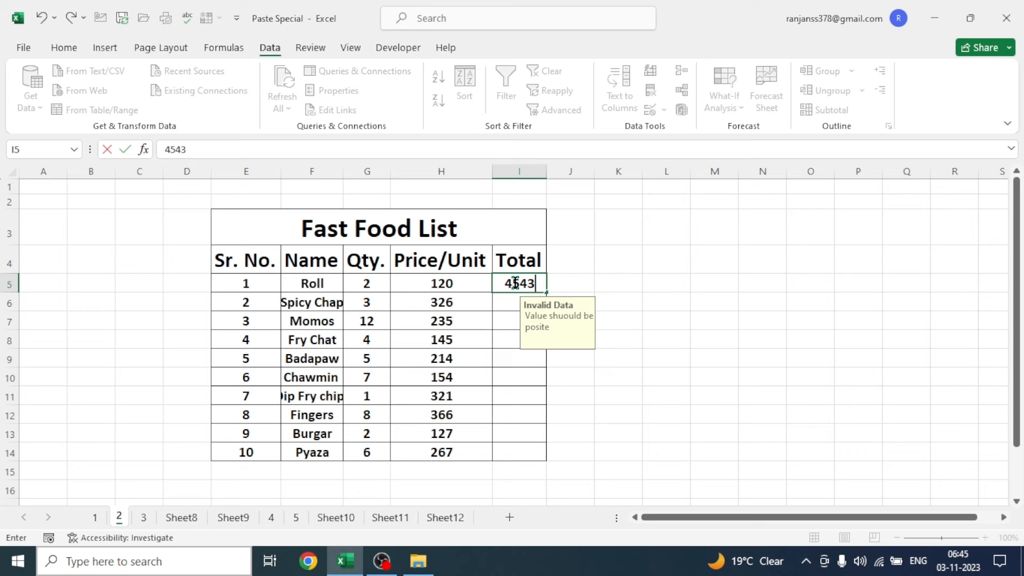
{"action": "left_click", "coordinate": [511, 367]}
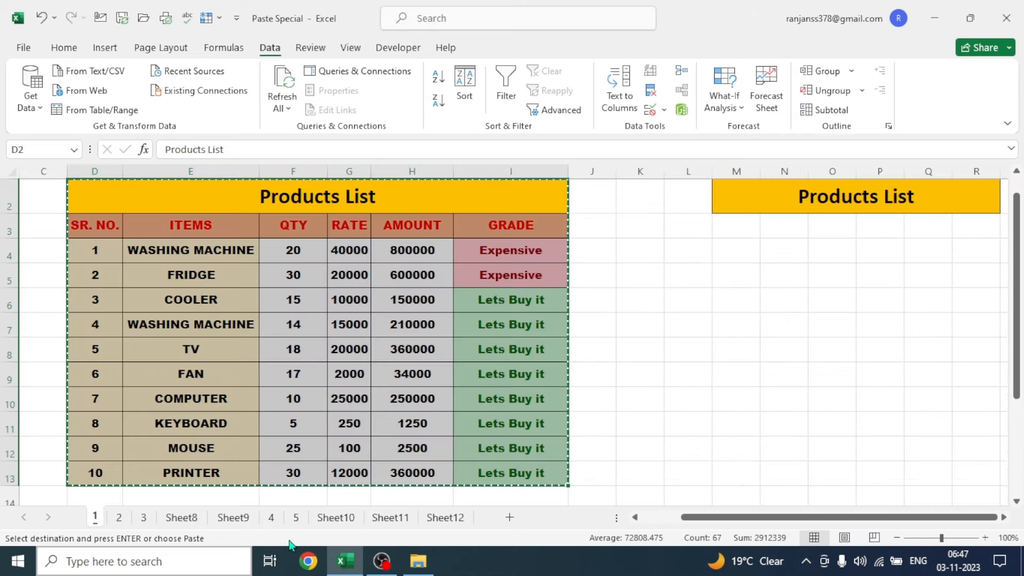
Paste the copied Products List at C2 of a new sheet with All using Source theme, and autofit the GRADE column.
{"action": "left_click", "coordinate": [443, 518]}
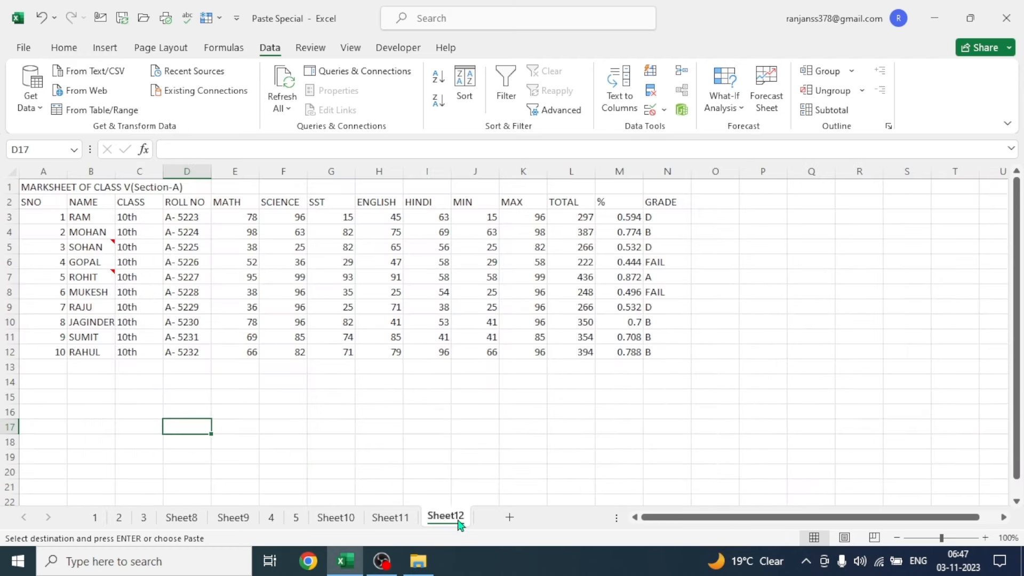
{"action": "left_click", "coordinate": [507, 517]}
{"action": "left_click", "coordinate": [127, 202]}
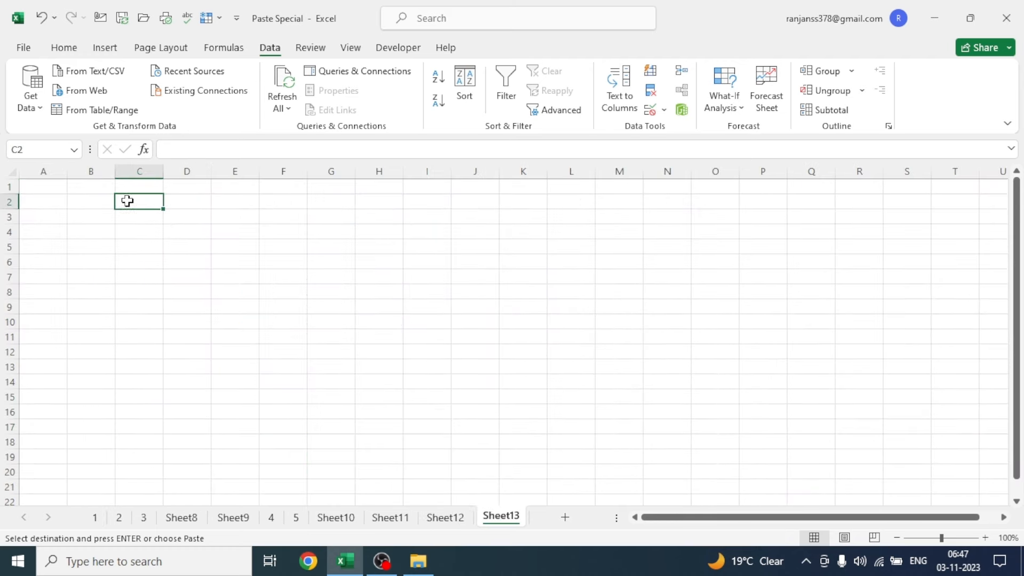
{"action": "key", "text": "ctrl+alt+v"}
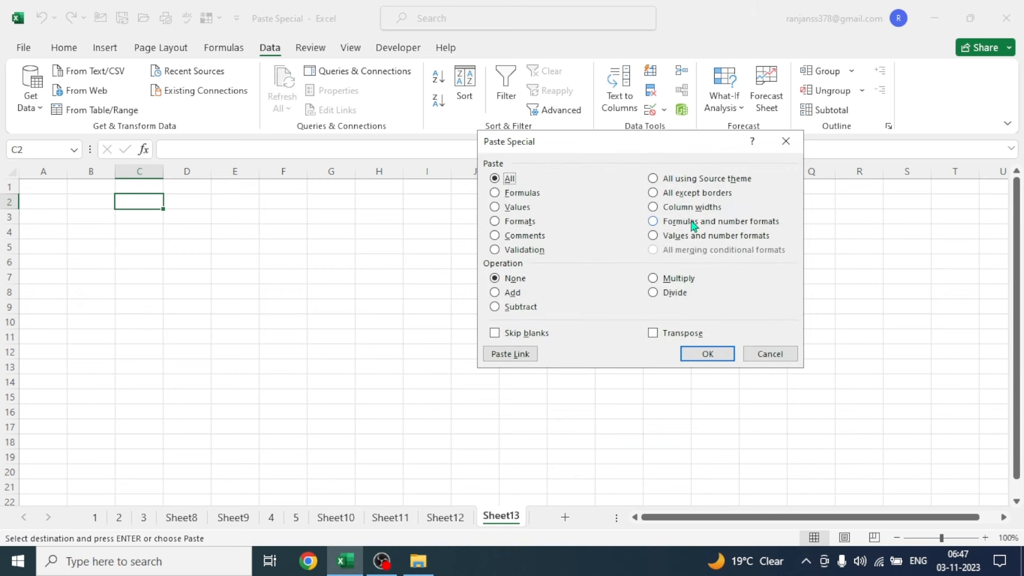
{"action": "left_click", "coordinate": [652, 179]}
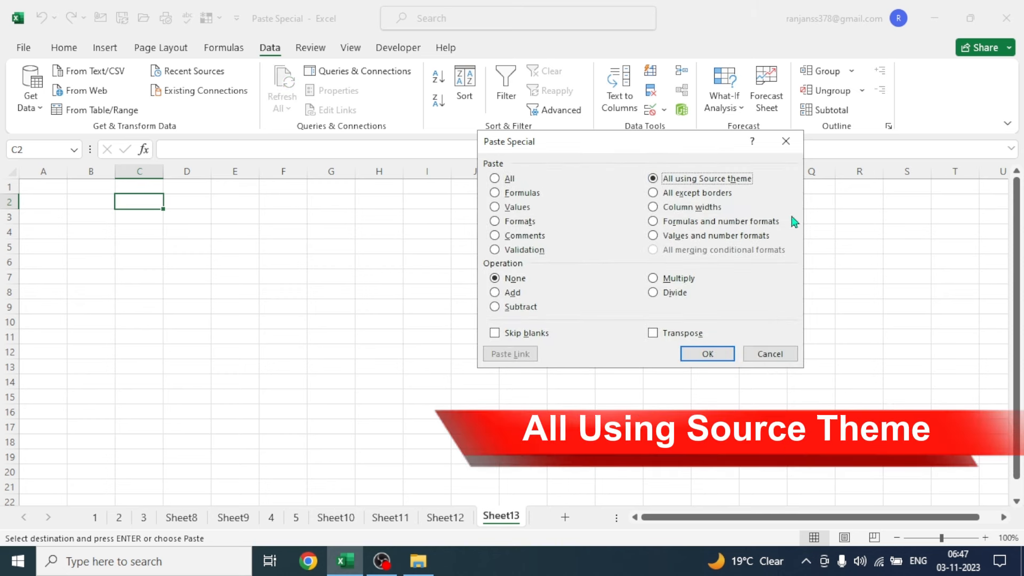
{"action": "left_click", "coordinate": [707, 354]}
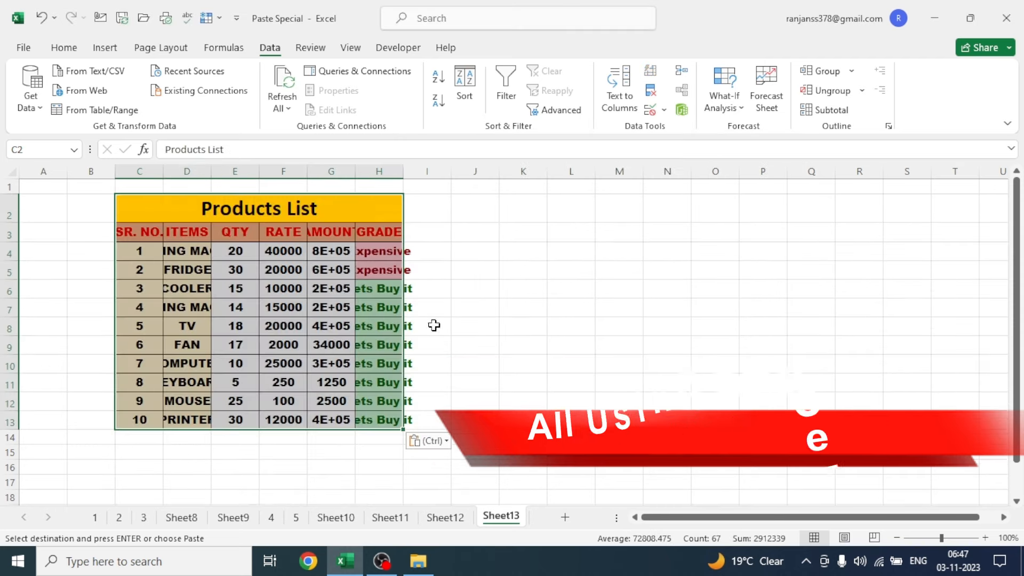
{"action": "double_click", "coordinate": [397, 171]}
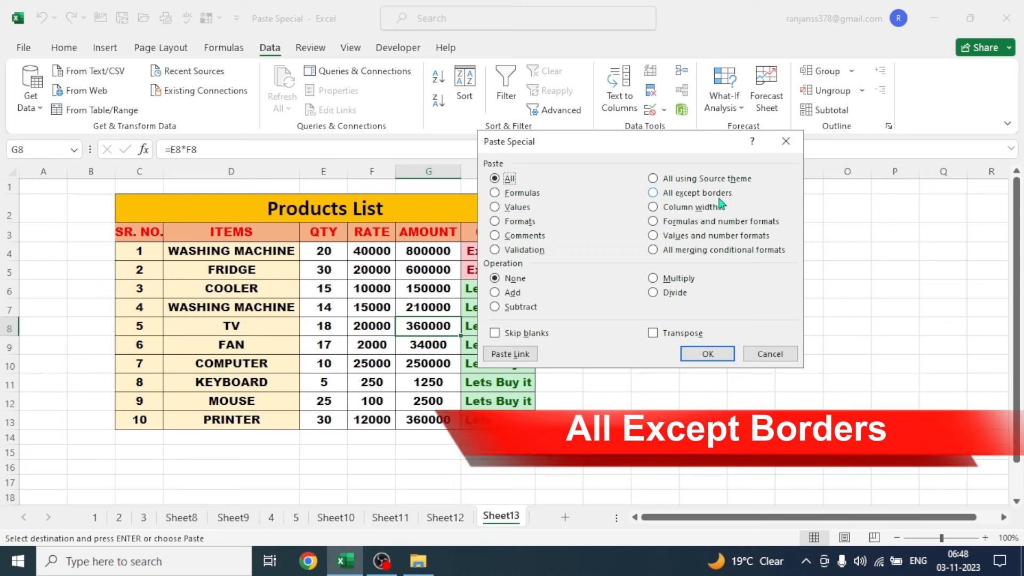
Paste the Products List again at K2 of the same sheet using the All except borders option.
{"action": "key", "text": "Escape"}
{"action": "left_click", "coordinate": [644, 215]}
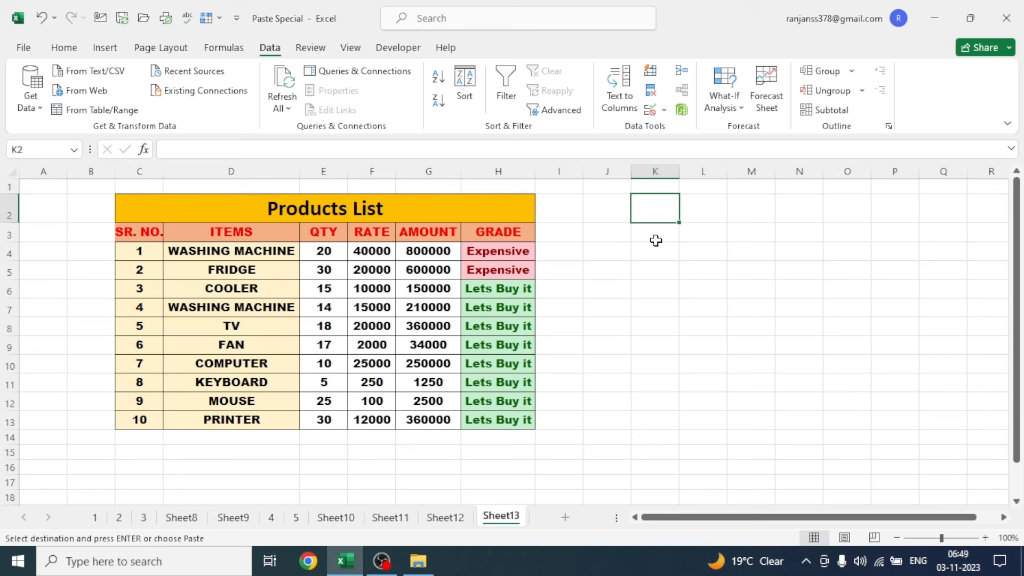
{"action": "key", "text": "ctrl+alt+v"}
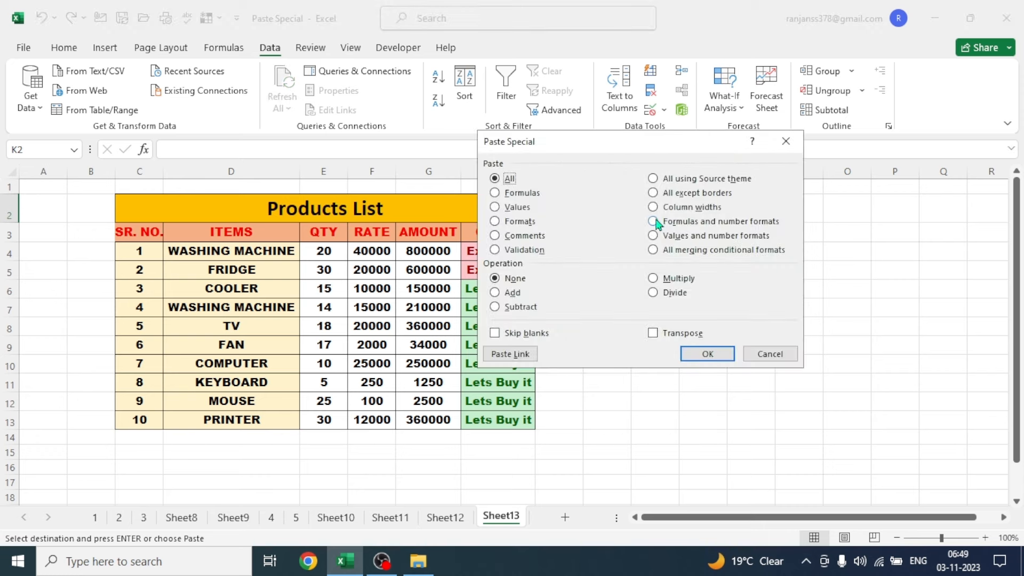
{"action": "left_click", "coordinate": [663, 193]}
{"action": "left_click", "coordinate": [707, 354]}
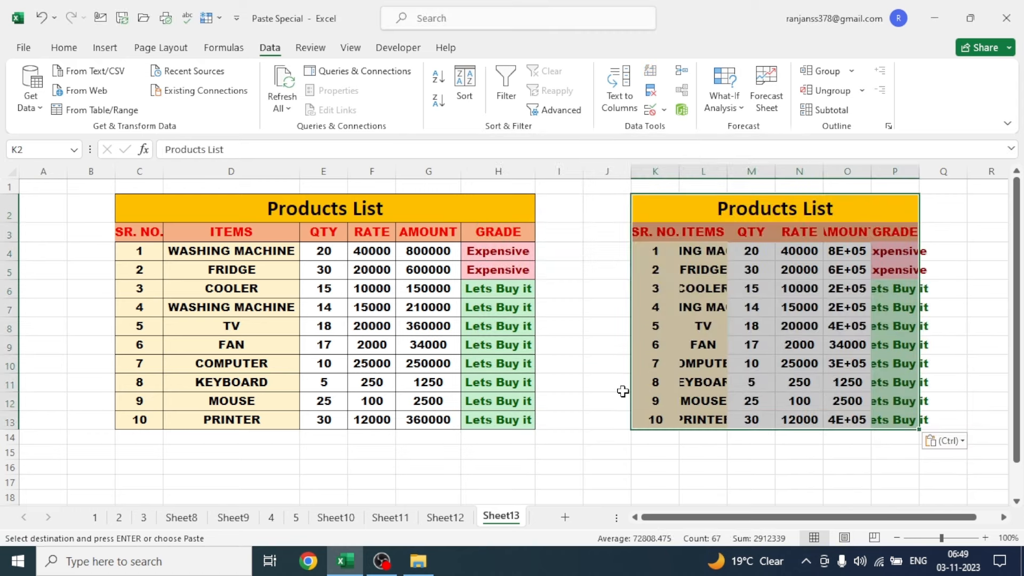
Autofit the GRADE and AMOUNT columns P and O of the second Products List copy.
{"action": "double_click", "coordinate": [918, 171]}
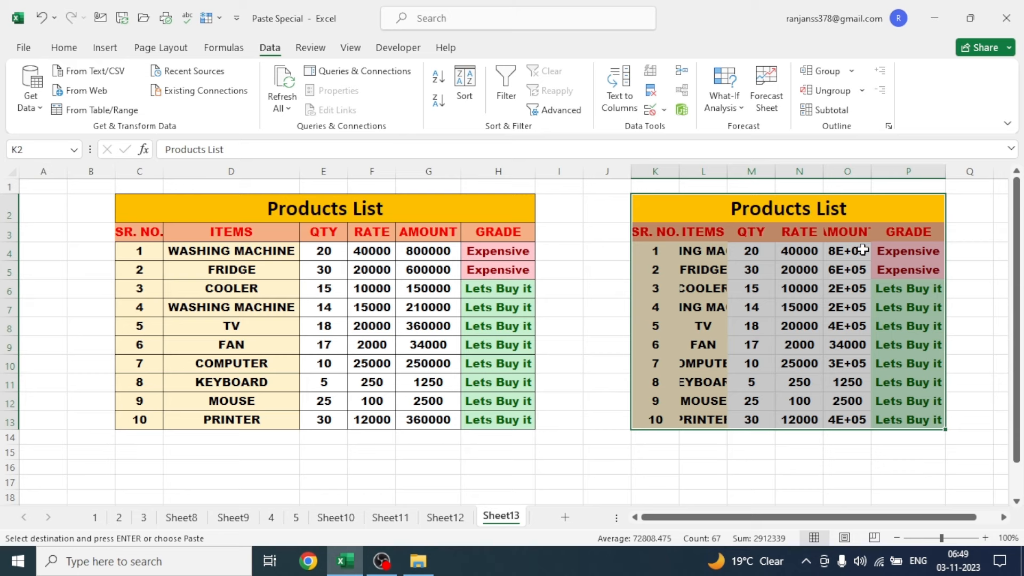
{"action": "double_click", "coordinate": [871, 172]}
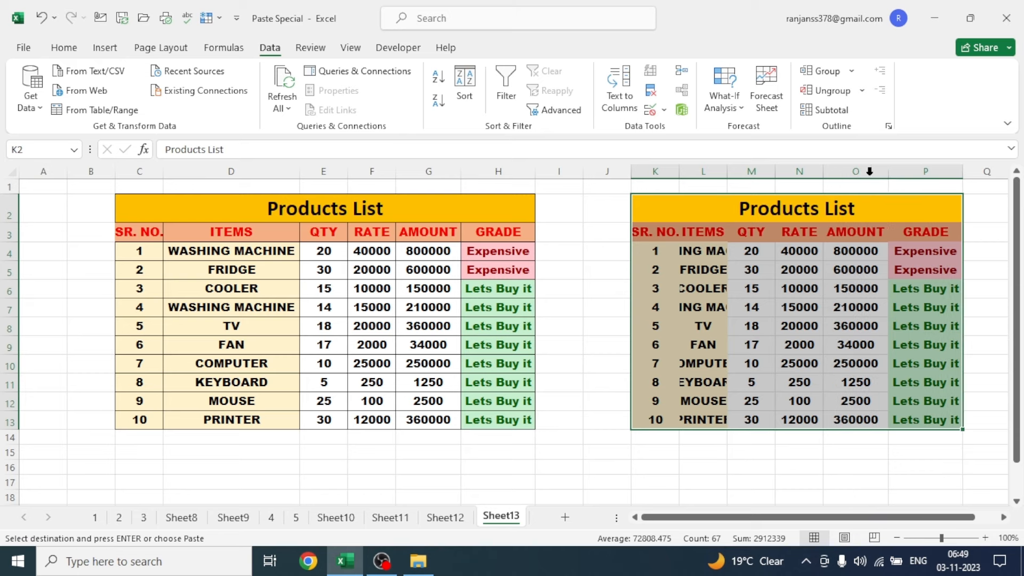
{"action": "left_click", "coordinate": [757, 454]}
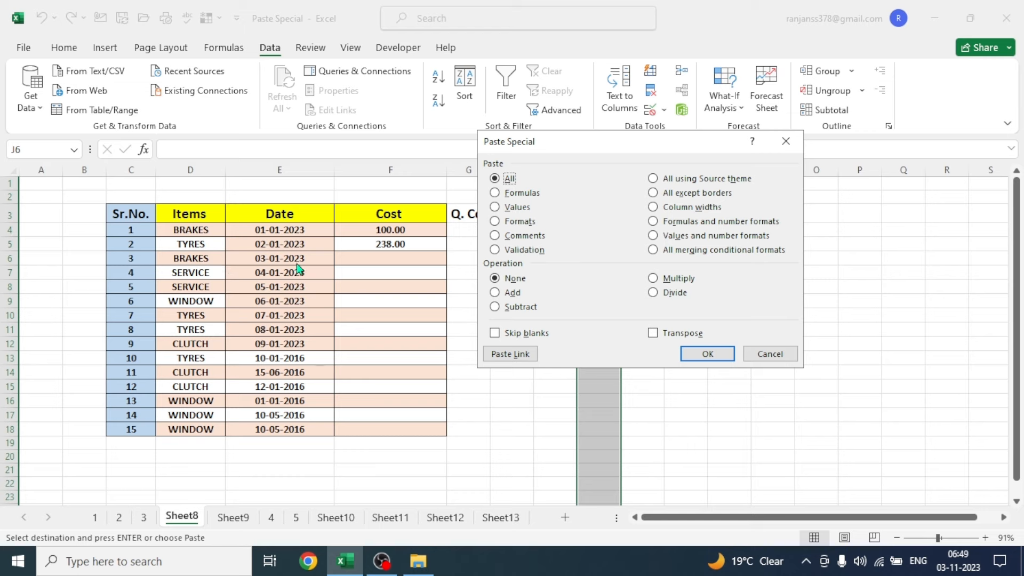
Copy the items, dates and cost table C3:F18 on Sheet8.
{"action": "key", "text": "Escape"}
{"action": "left_click_drag", "start_coordinate": [120, 216], "coordinate": [389, 429]}
{"action": "key", "text": "ctrl+v"}
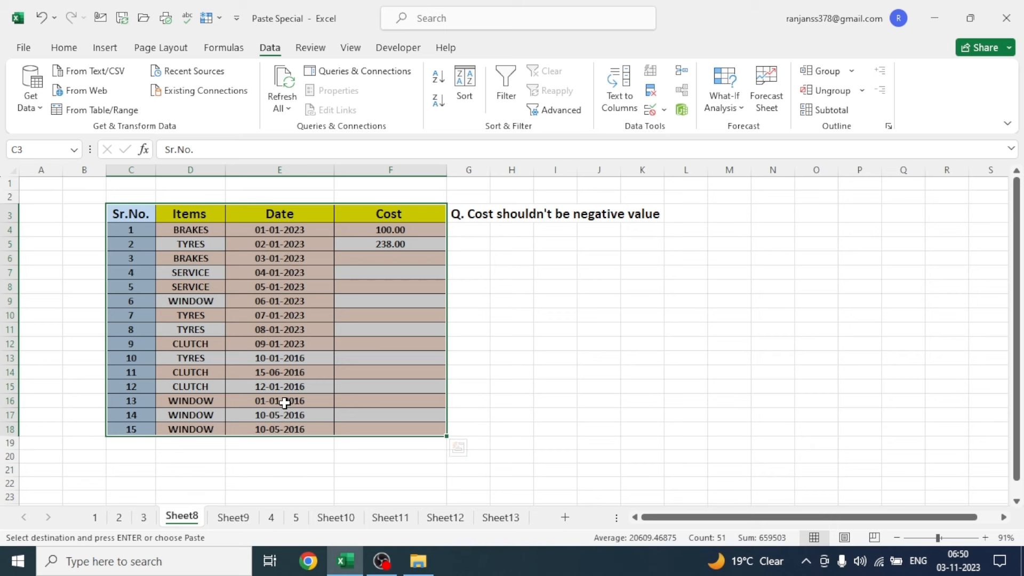
{"action": "key", "text": "ctrl+c"}
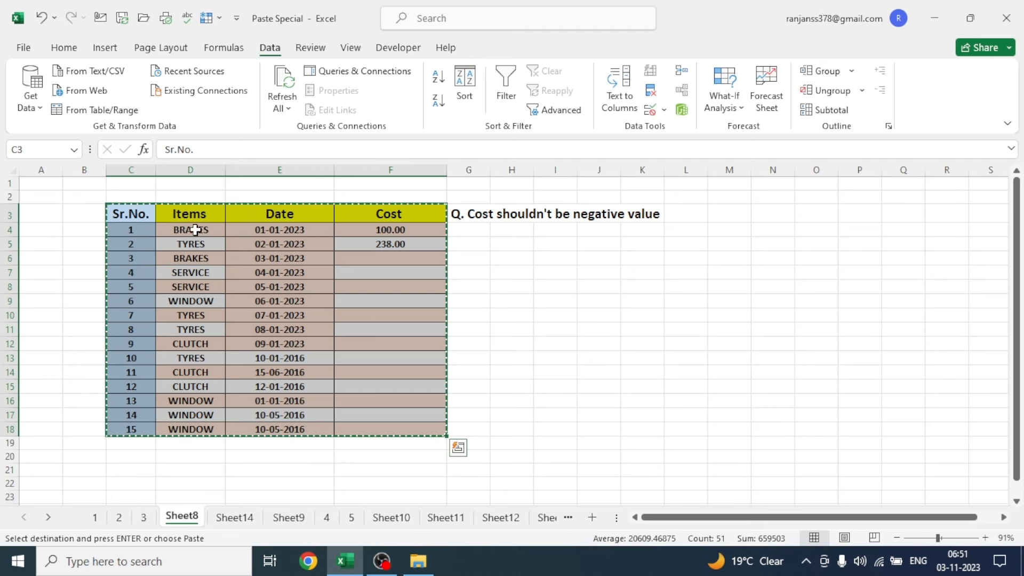
Add a new sheet and paste only the copied table's column widths starting at cell D3.
{"action": "left_click", "coordinate": [592, 517]}
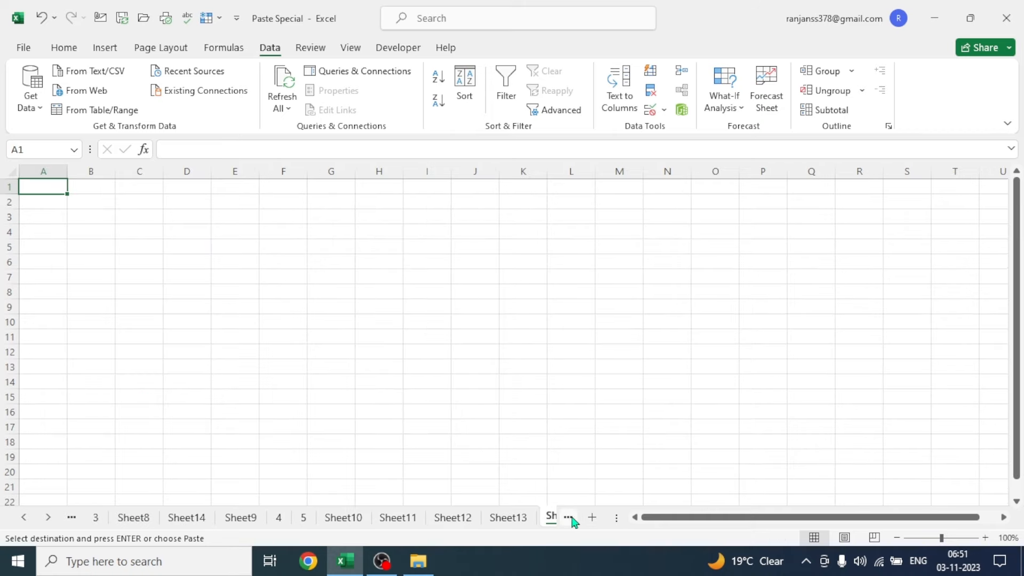
{"action": "left_click", "coordinate": [186, 219]}
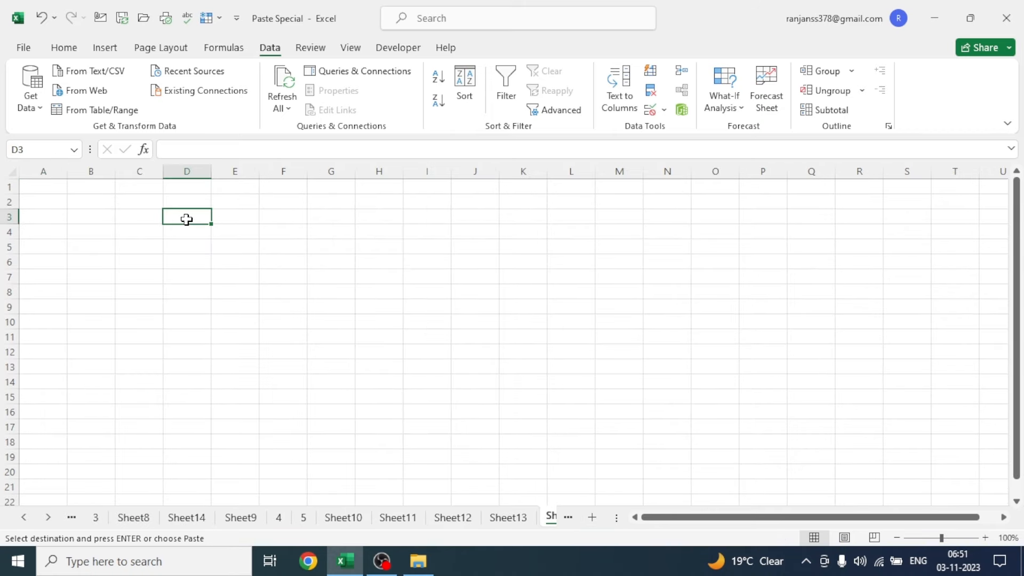
{"action": "key", "text": "ctrl+alt+v"}
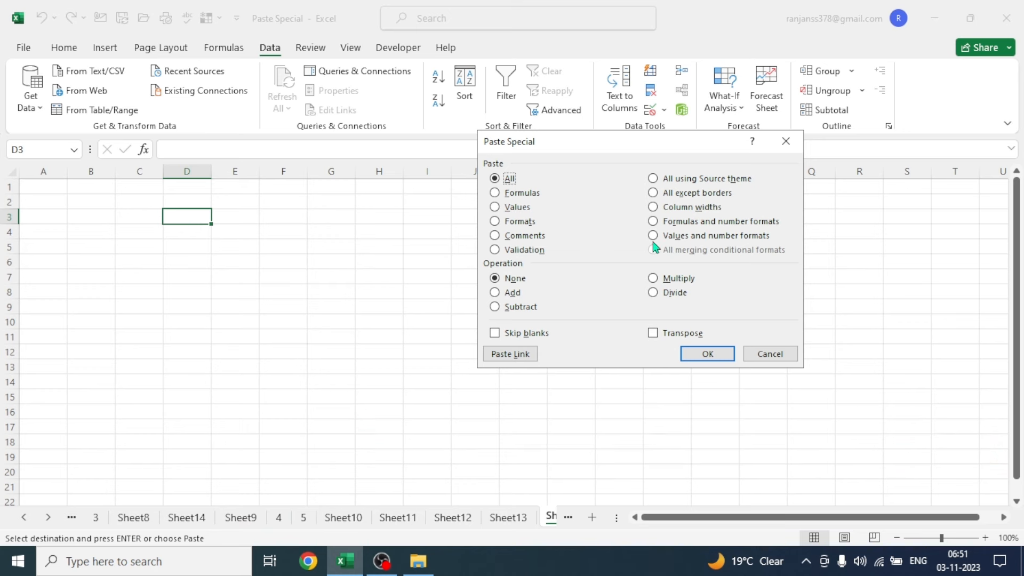
{"action": "left_click", "coordinate": [656, 211]}
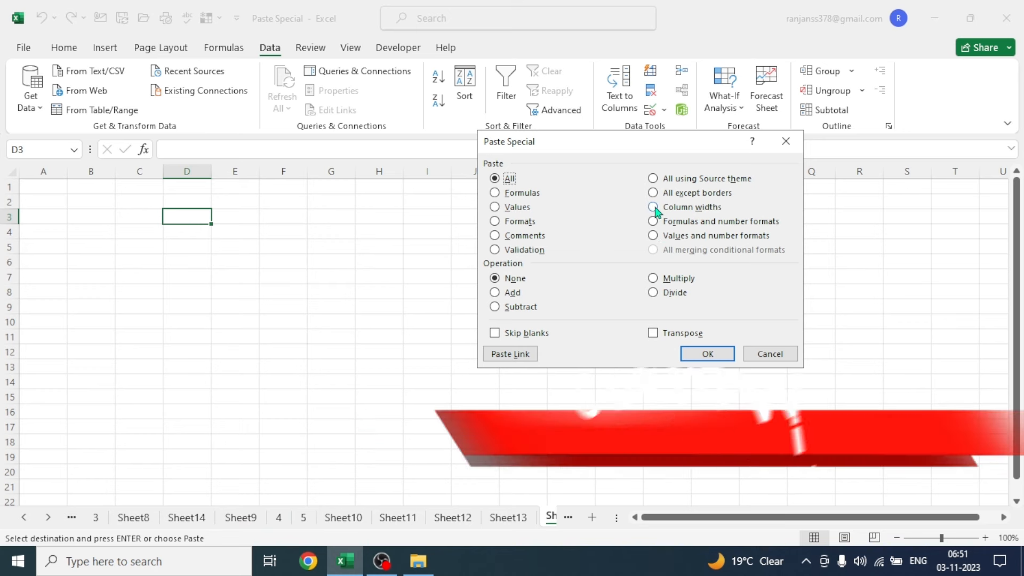
{"action": "left_click", "coordinate": [707, 353]}
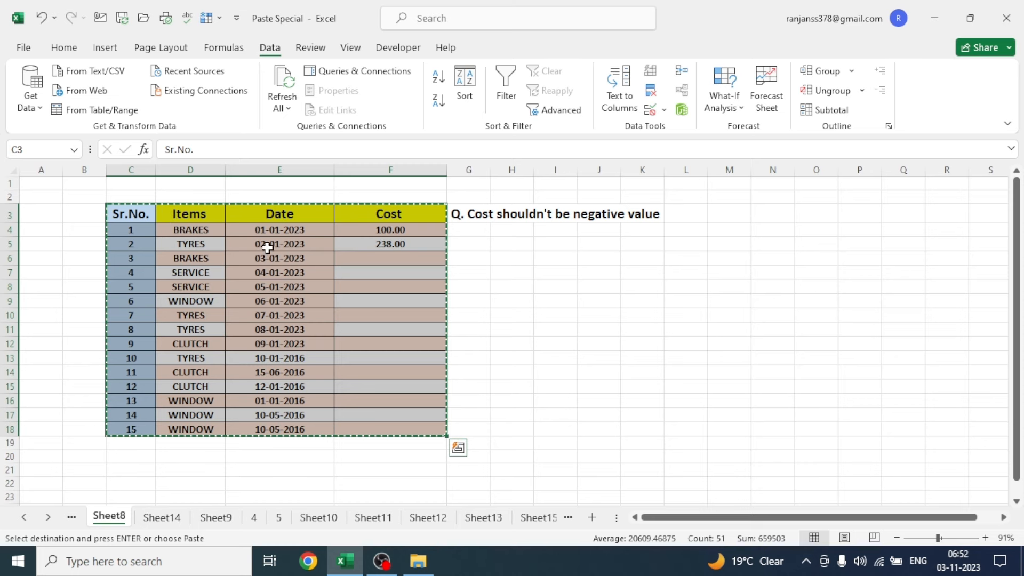
{"action": "left_click", "coordinate": [539, 519]}
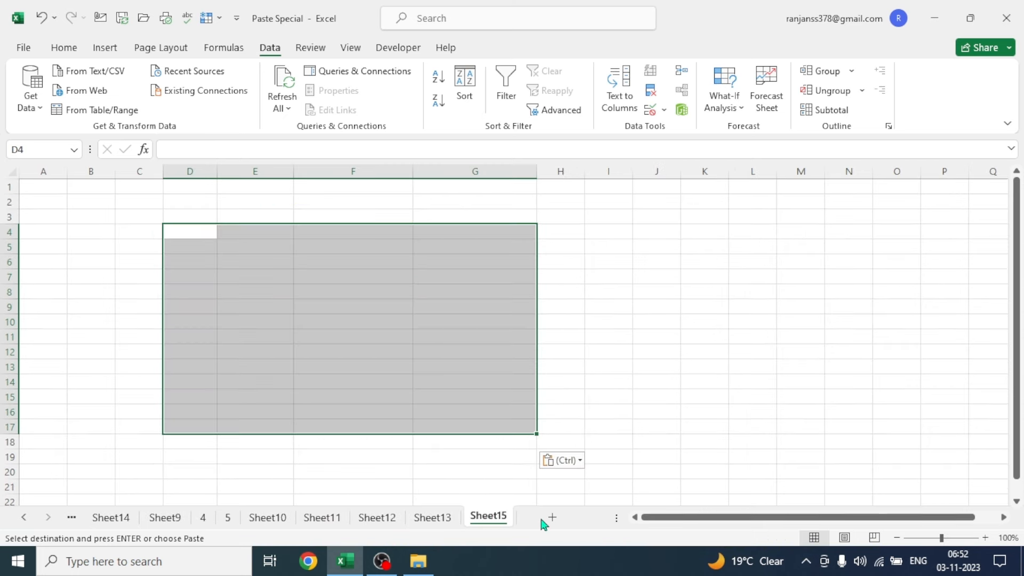
{"action": "left_click", "coordinate": [353, 304]}
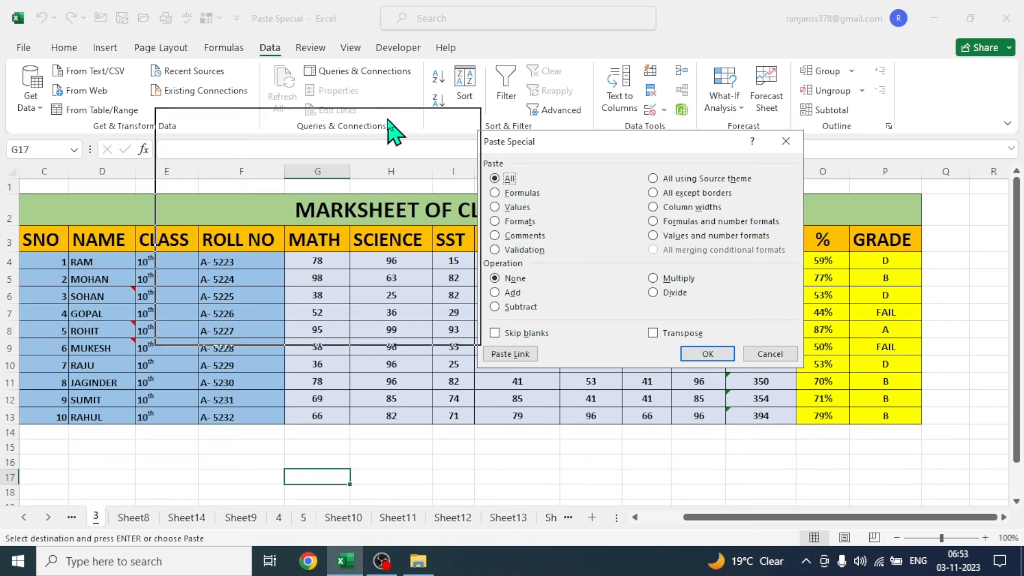
Copy the marksheet's MATH to % columns, cells G3:O13, on sheet 3.
{"action": "left_click_drag", "start_coordinate": [285, 80], "coordinate": [184, 62]}
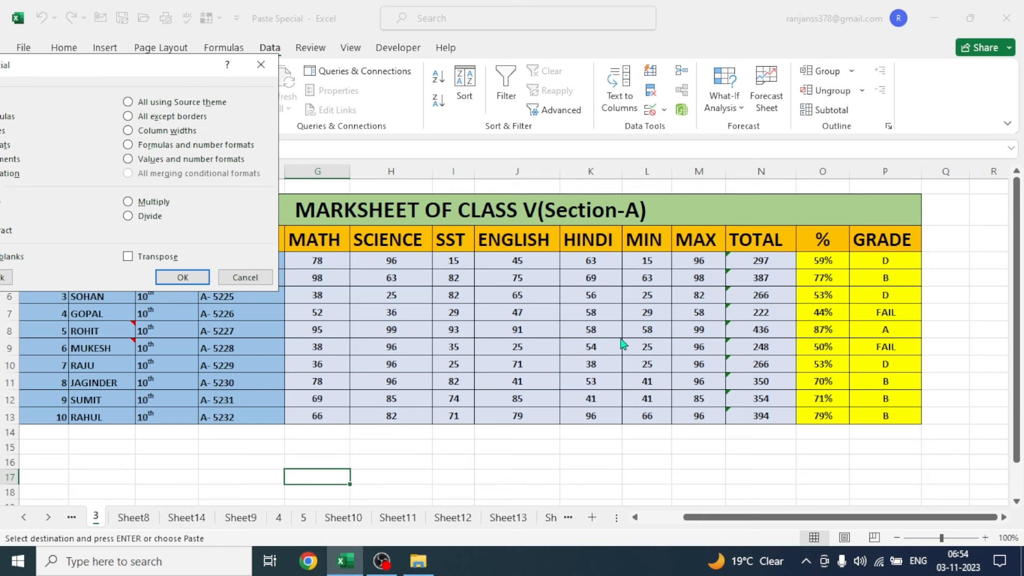
{"action": "key", "text": "Escape"}
{"action": "left_click_drag", "start_coordinate": [316, 240], "coordinate": [704, 297]}
{"action": "left_click_drag", "start_coordinate": [750, 335], "coordinate": [838, 412]}
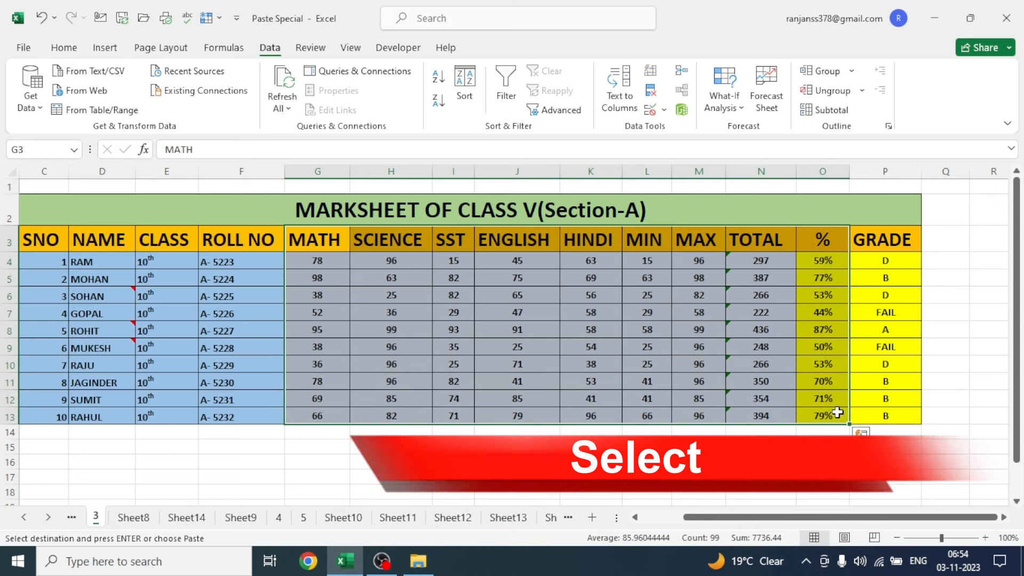
{"action": "key", "text": "ctrl+c"}
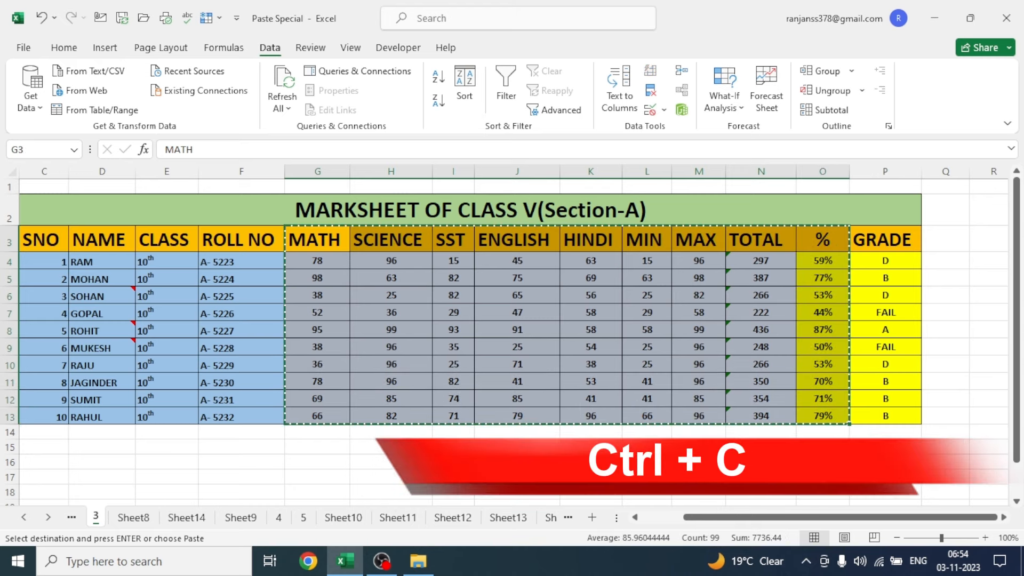
Paste the copied marks at C2 of Sheet15 using Formulas and number formats, and inspect the first % cell, K3.
{"action": "left_click", "coordinate": [551, 517]}
{"action": "left_click", "coordinate": [144, 208]}
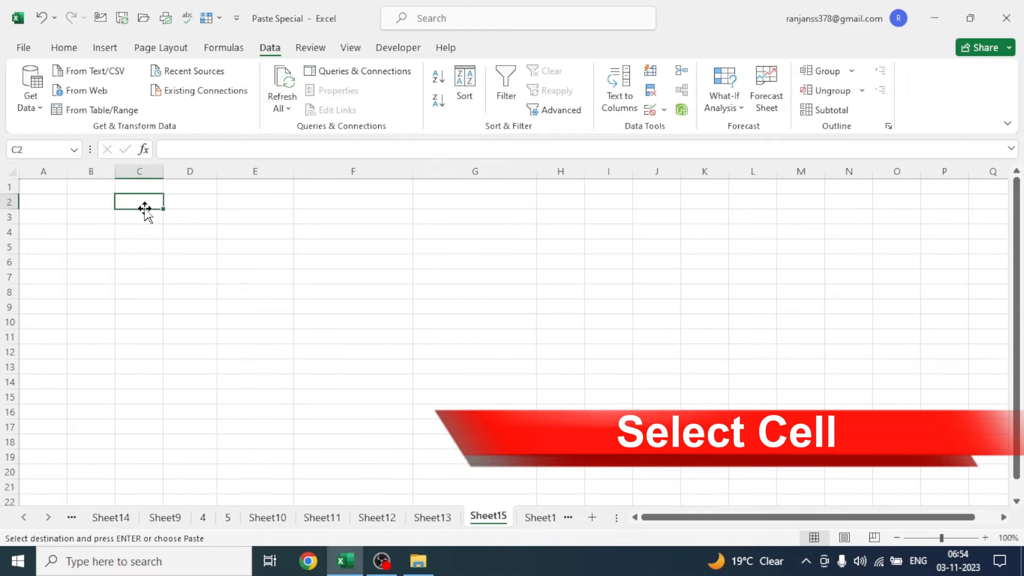
{"action": "key", "text": "ctrl+alt+v"}
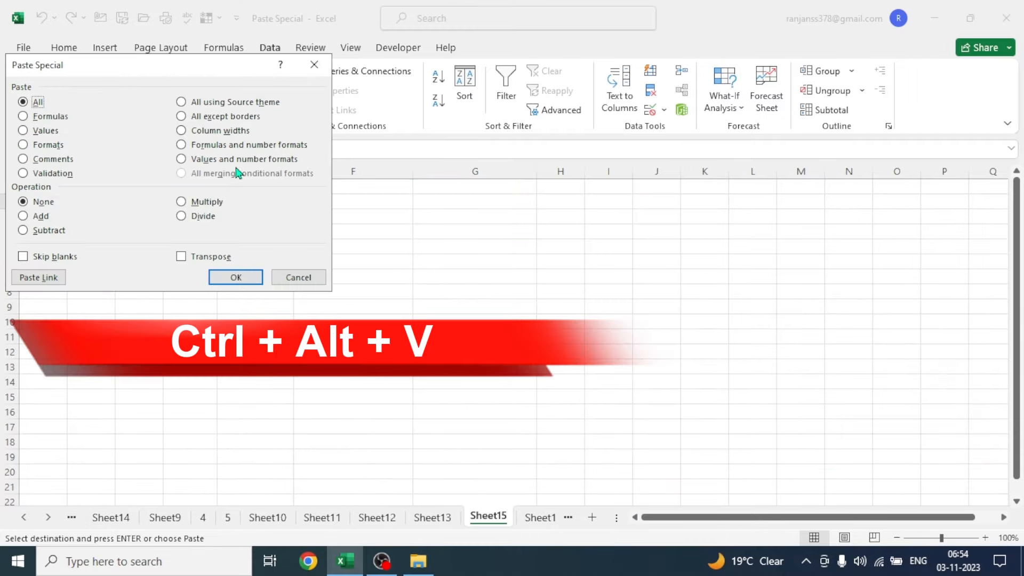
{"action": "left_click", "coordinate": [182, 145]}
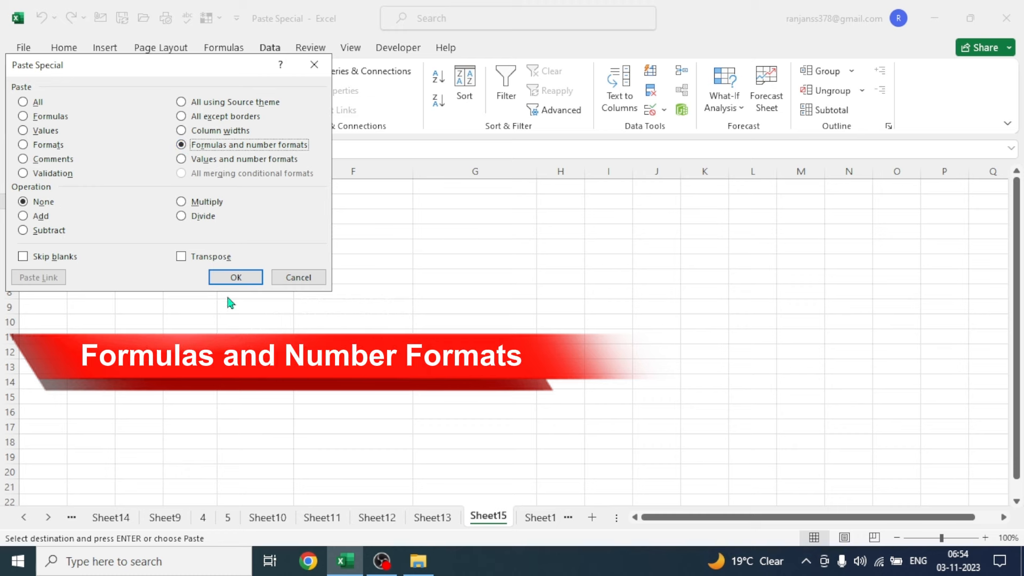
{"action": "left_click", "coordinate": [236, 277]}
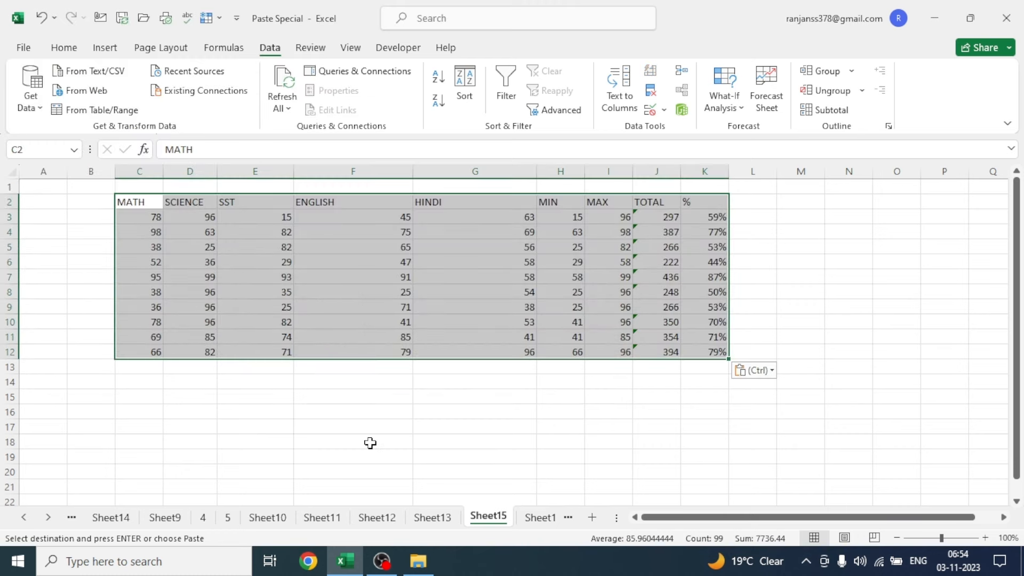
{"action": "left_click", "coordinate": [370, 443]}
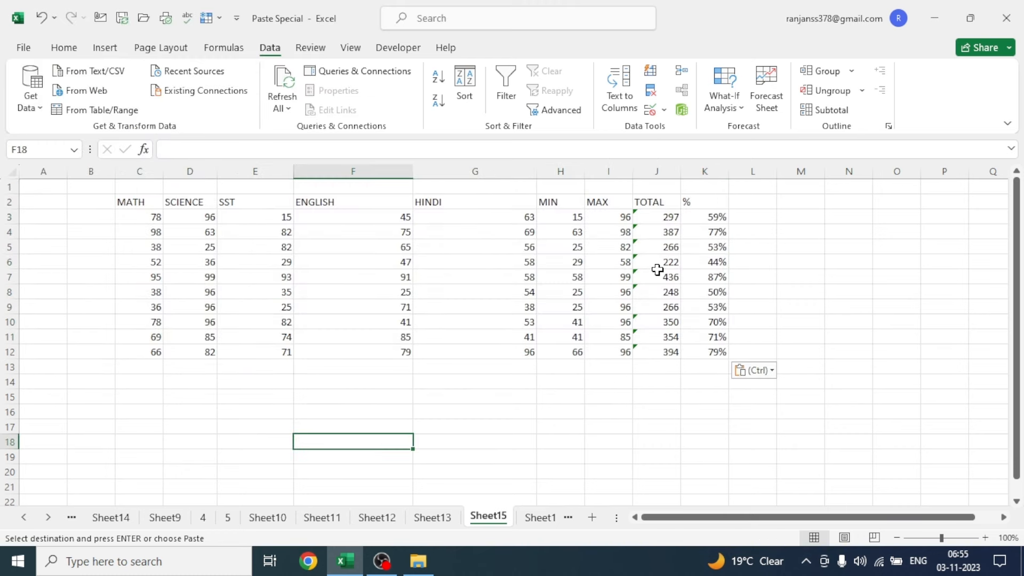
{"action": "left_click", "coordinate": [709, 217]}
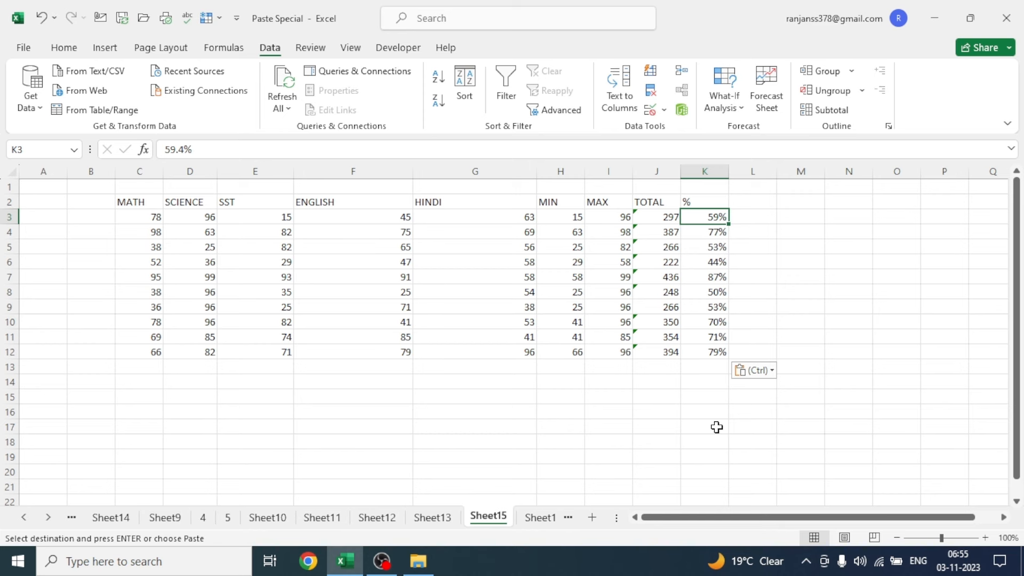
Paste the copied marks at C2 of the blank sheet following Sheet15 using Values and number formats, and inspect Total cell J3.
{"action": "left_click", "coordinate": [618, 152]}
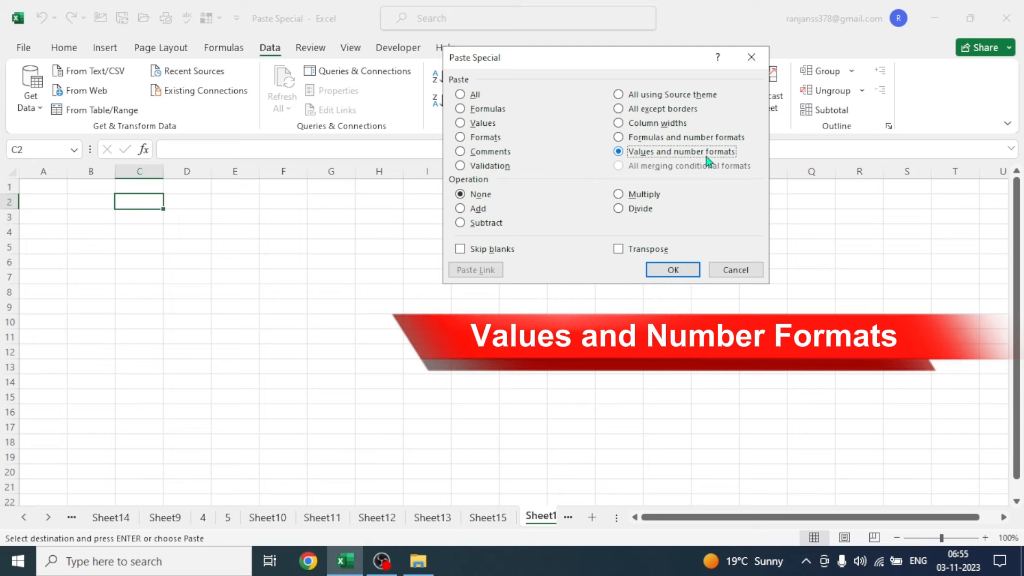
{"action": "left_click", "coordinate": [667, 270]}
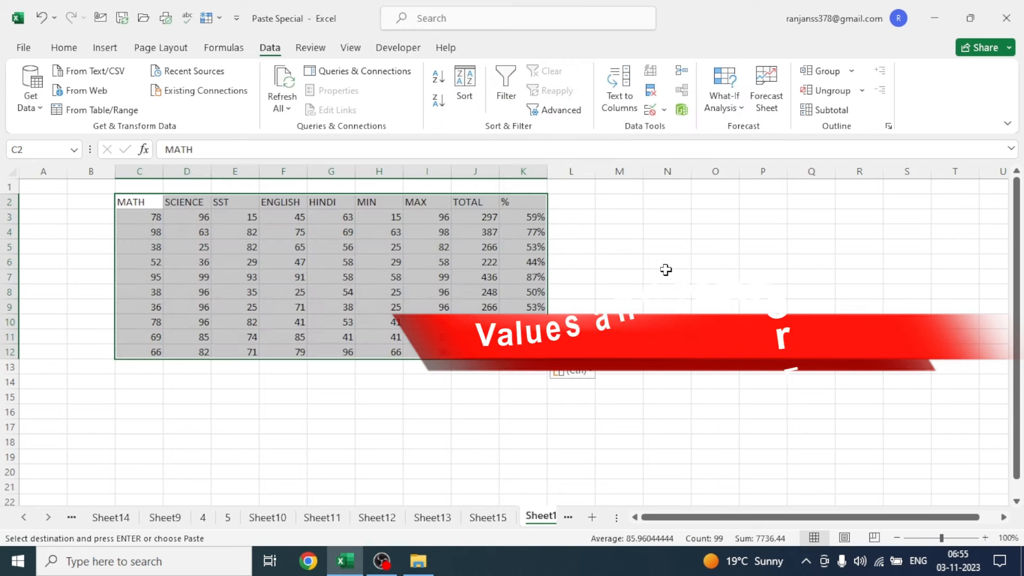
{"action": "left_click", "coordinate": [472, 397]}
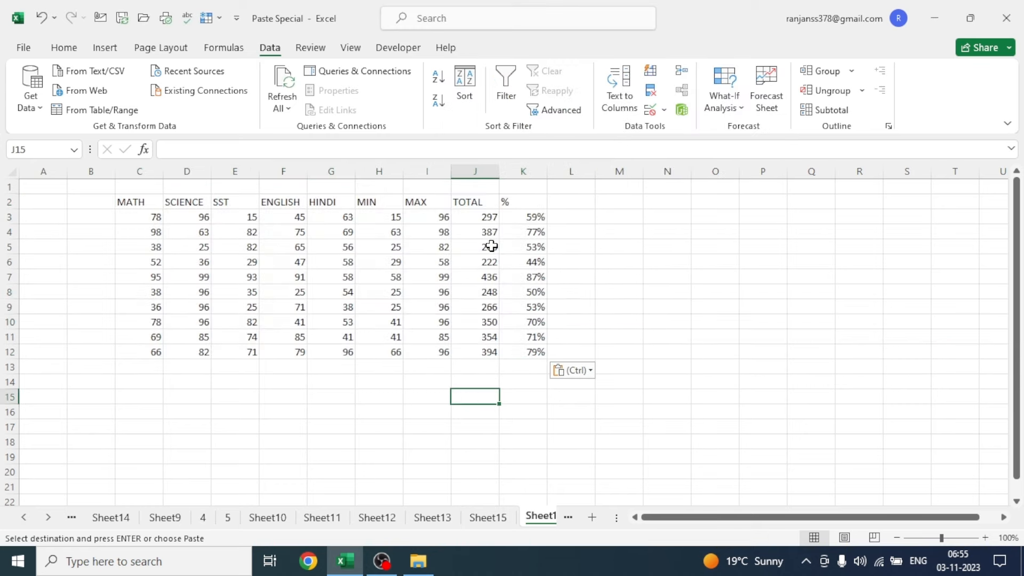
{"action": "left_click", "coordinate": [488, 219]}
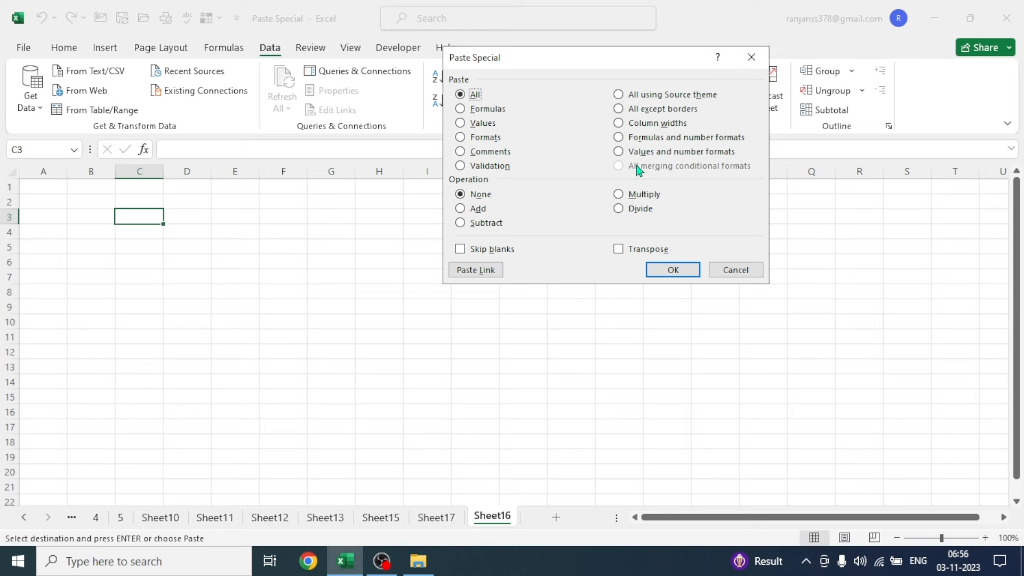
Cancel the pending copy and select the MATH to HINDI marks in E3:I12 of the upper table on Sheet12.
{"action": "left_click", "coordinate": [751, 57]}
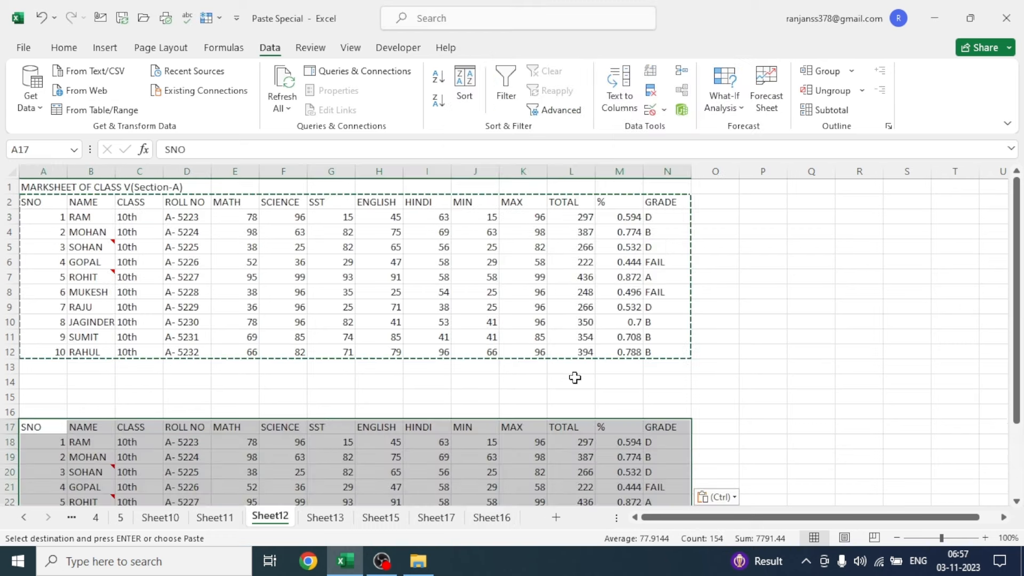
{"action": "left_click", "coordinate": [531, 395]}
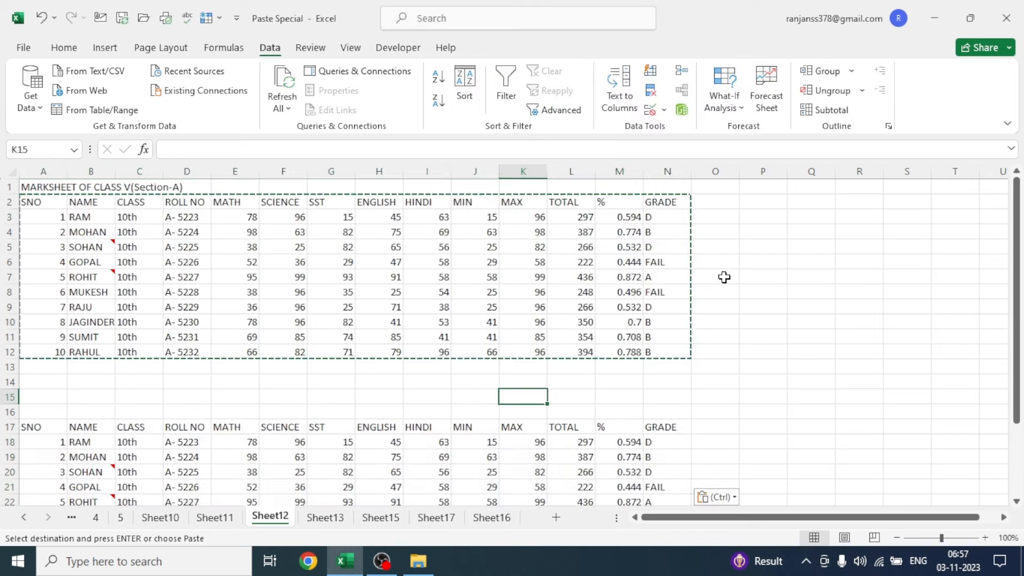
{"action": "key", "text": "Escape"}
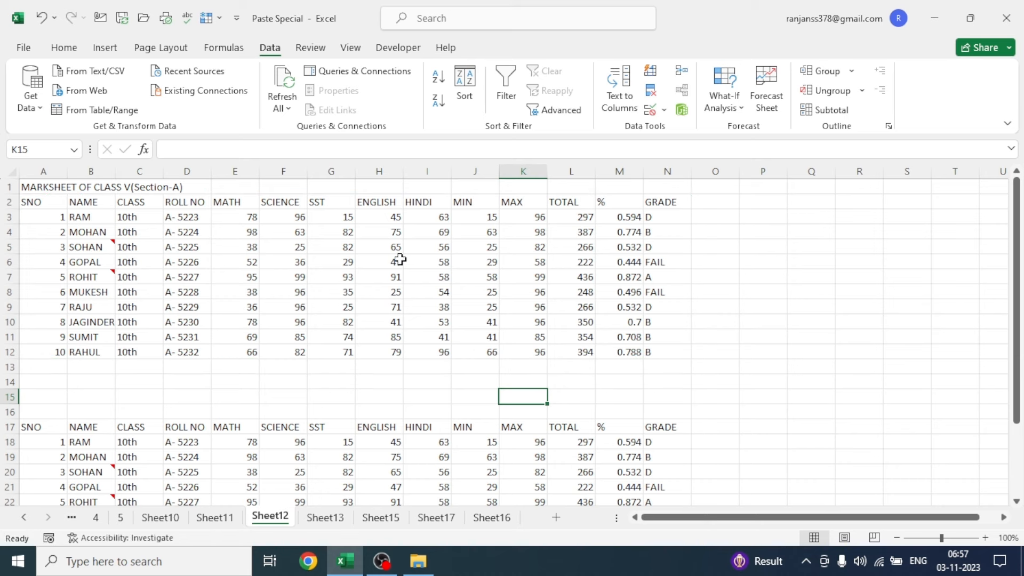
{"action": "left_click_drag", "start_coordinate": [243, 217], "coordinate": [448, 350]}
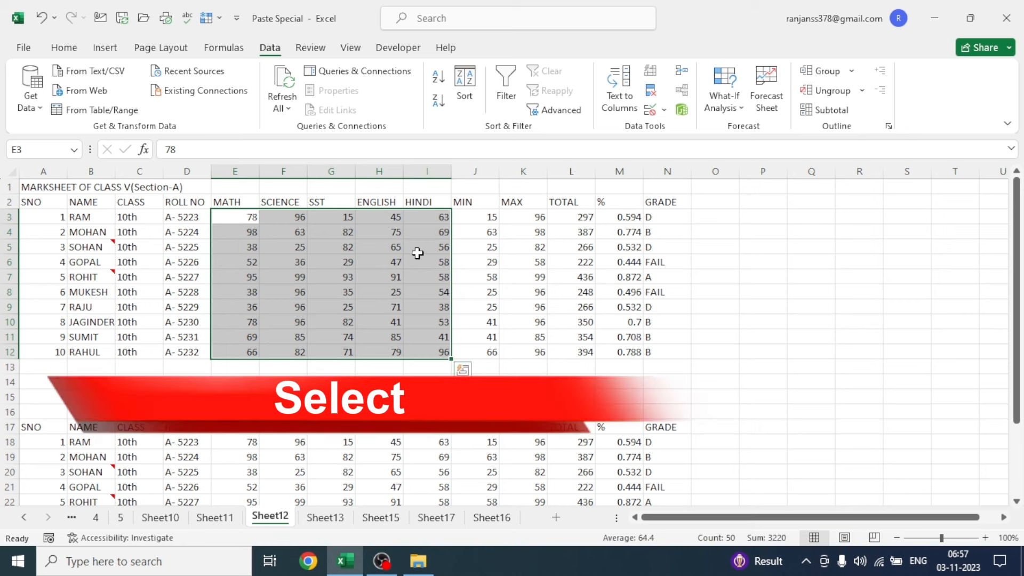
{"action": "left_click", "coordinate": [64, 48]}
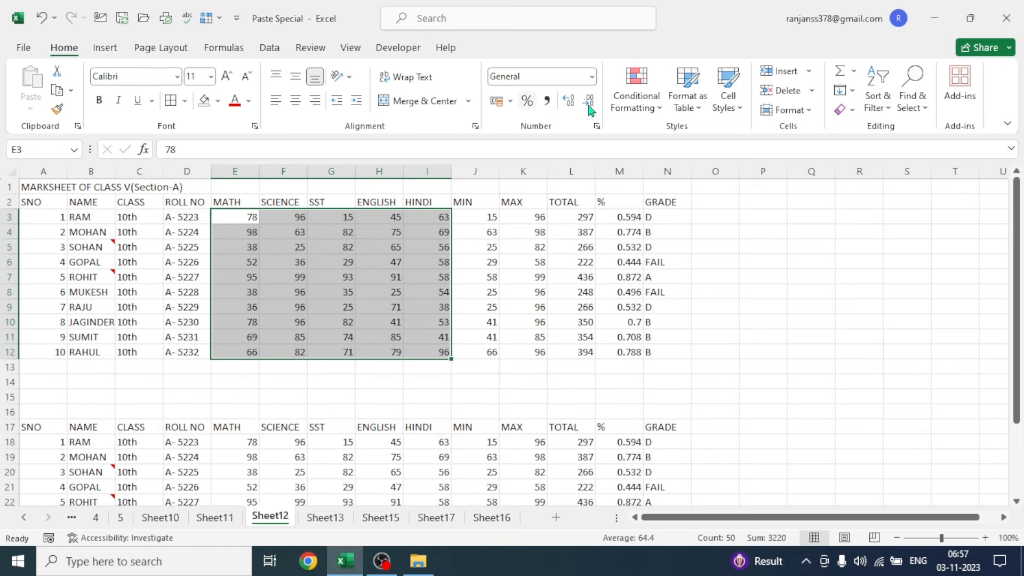